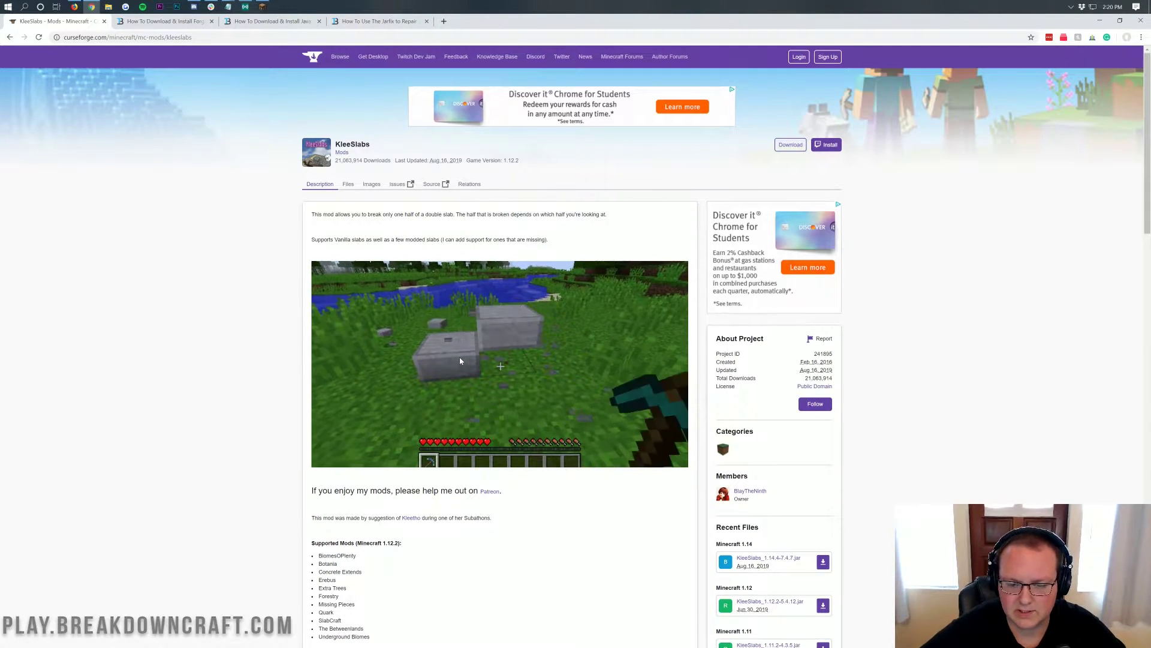
# - Review the KleeSlabs mod description and its list of supported mods for Minecraft 1.12.2
pyautogui.scroll(-2, 460, 360)
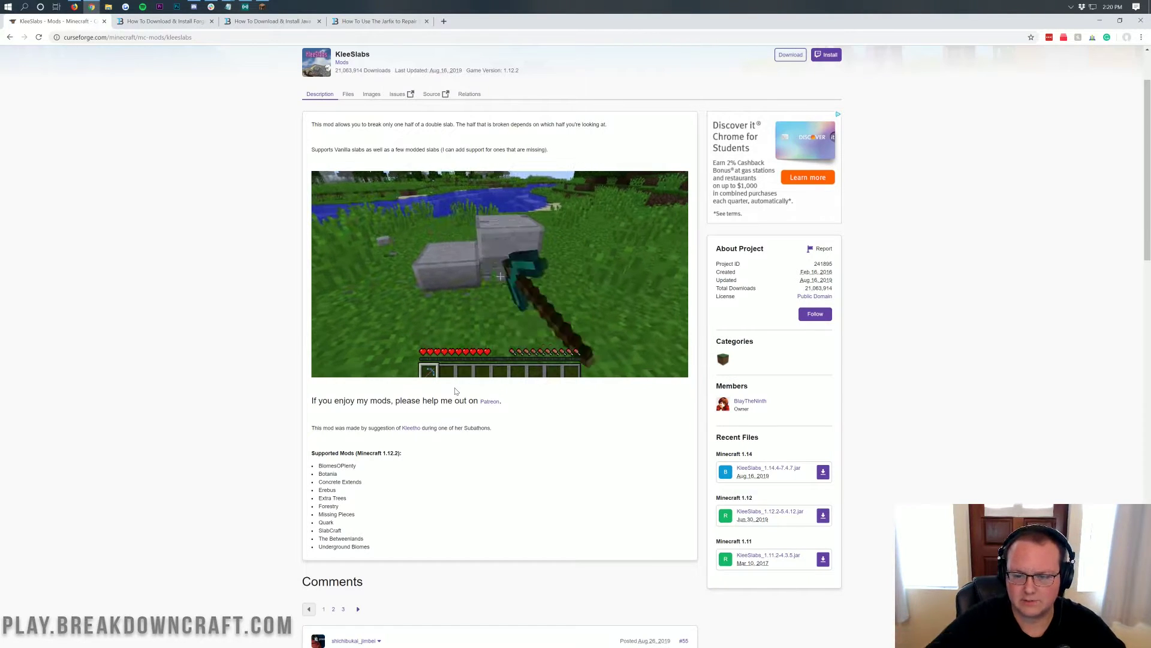
pyautogui.scroll(-2, 455, 391)
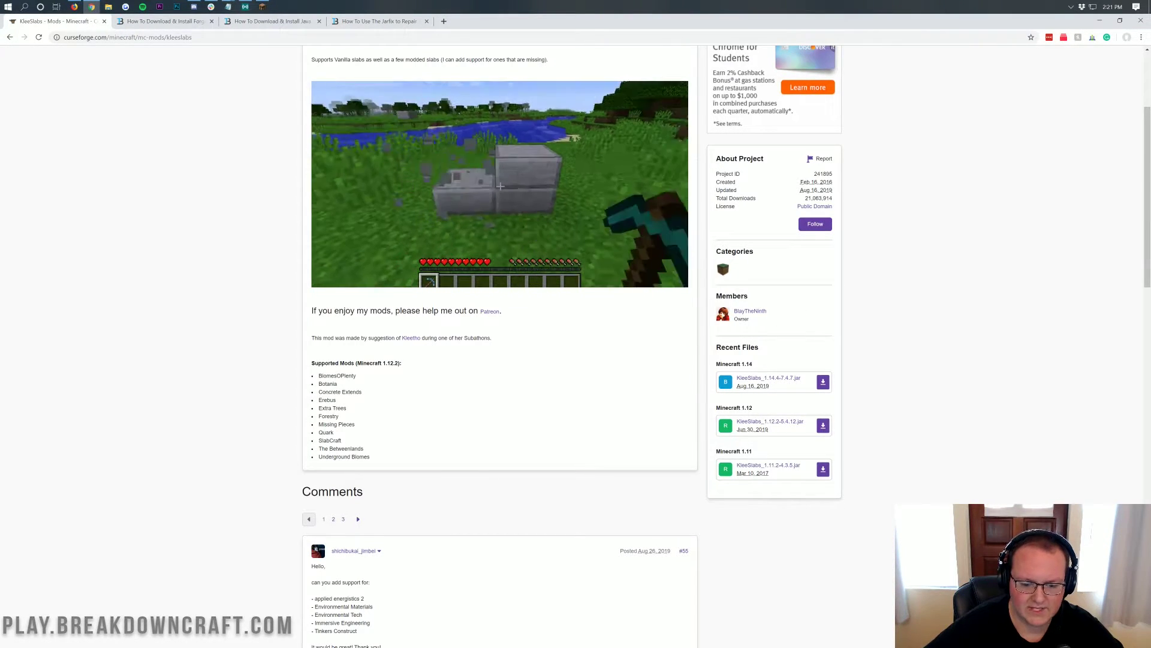
pyautogui.moveTo(398, 458); pyautogui.dragTo(372, 459)
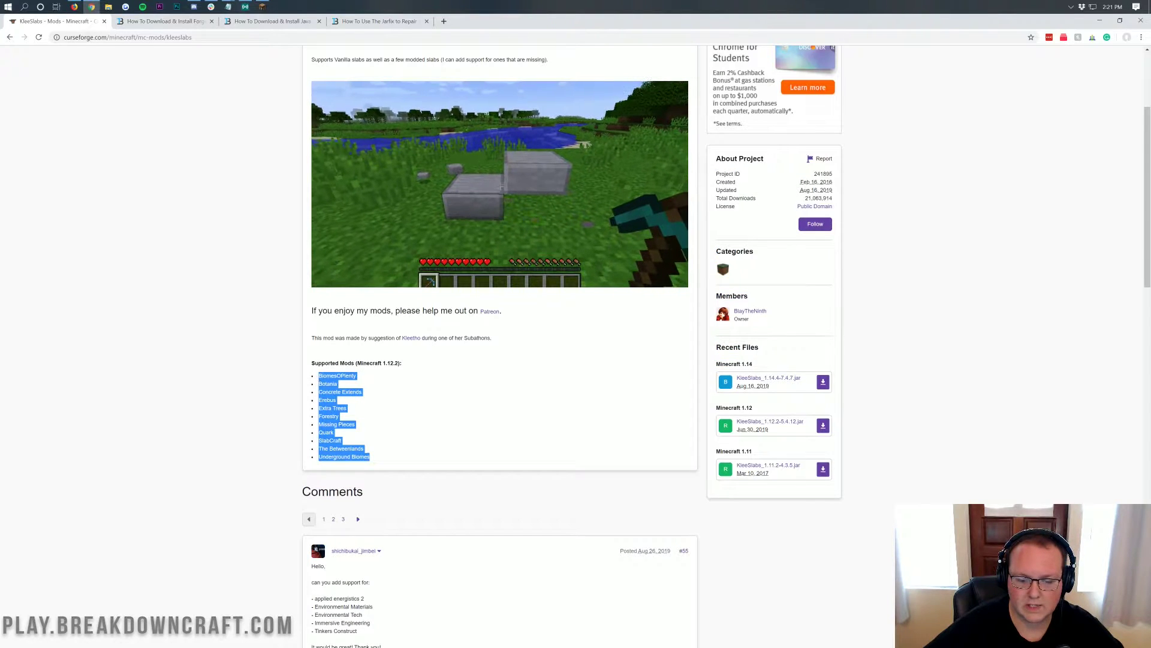
pyautogui.moveTo(399, 363); pyautogui.dragTo(362, 364)
pyautogui.tripleClick(460, 408)
pyautogui.scroll(3, 401, 257)
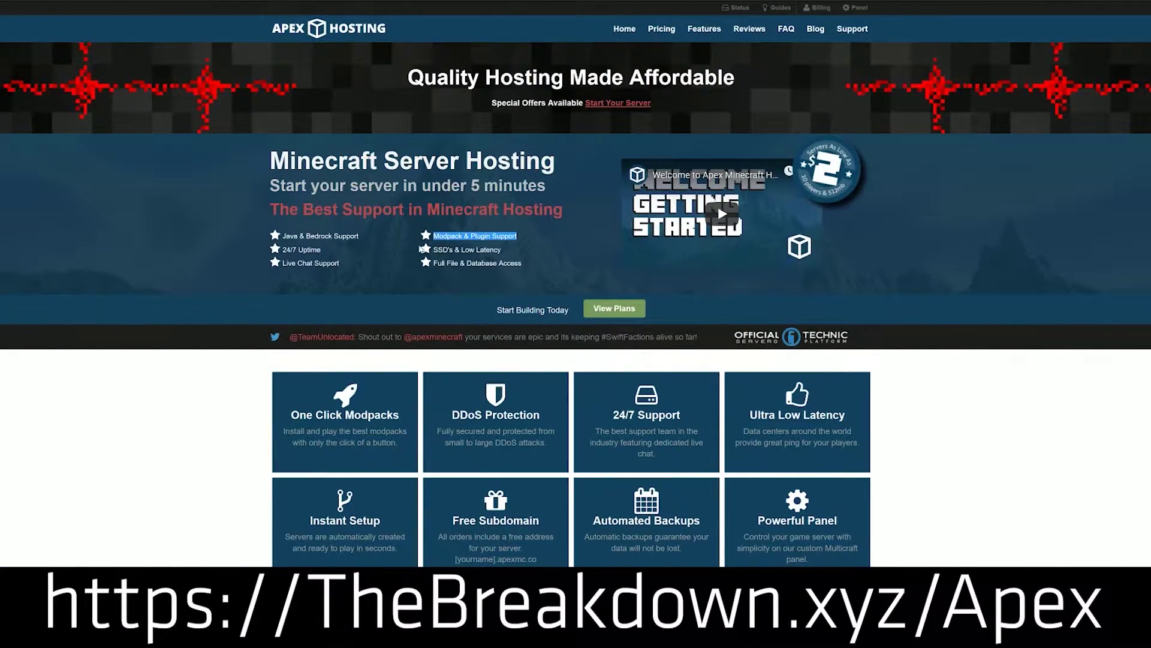
# - Review the Apex Hosting features, including 24/7 uptime, 24/7 support and one-click modpacks, and the server locations
pyautogui.moveTo(324, 250); pyautogui.dragTo(295, 248)
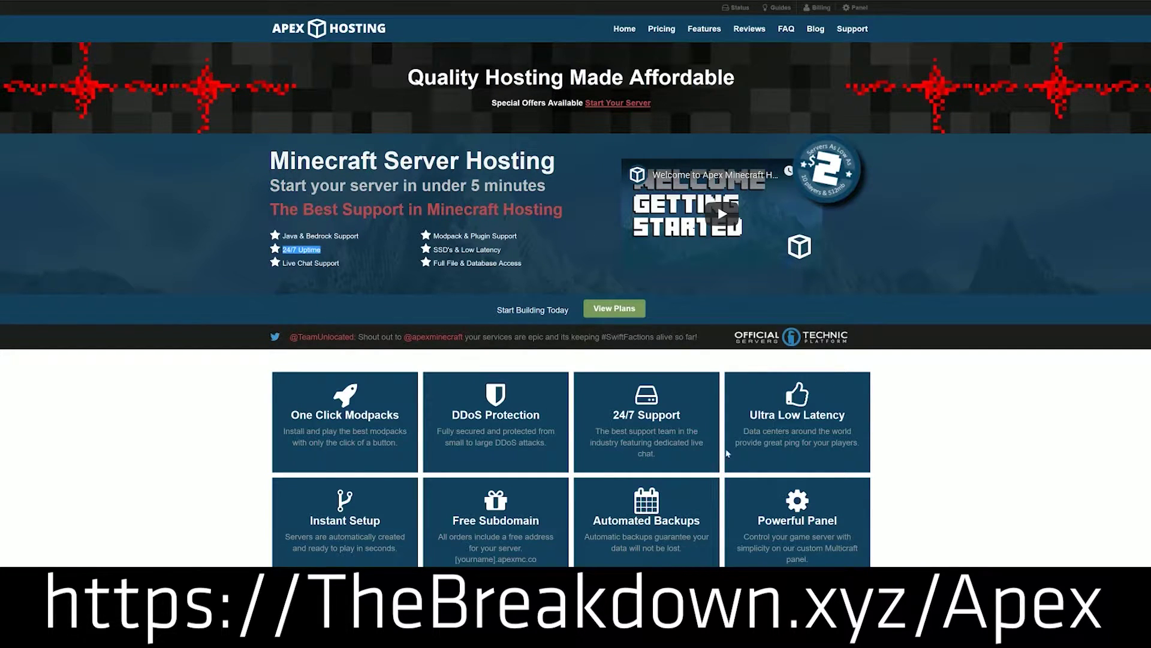
pyautogui.moveTo(679, 415); pyautogui.dragTo(611, 415)
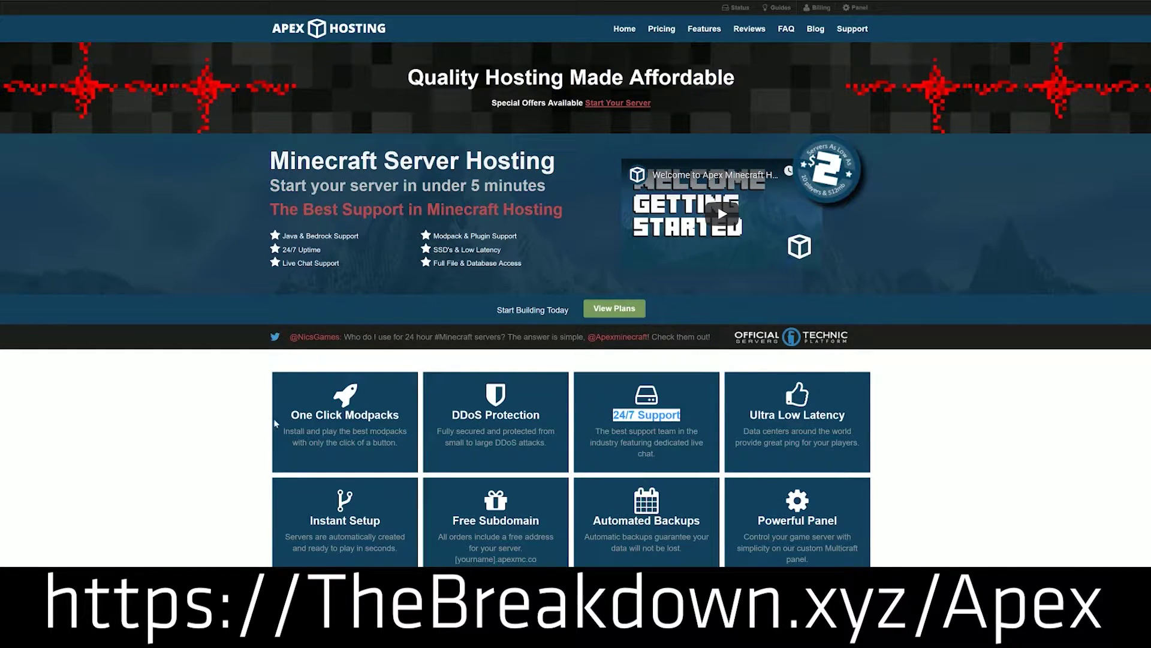
pyautogui.moveTo(290, 415); pyautogui.dragTo(313, 415)
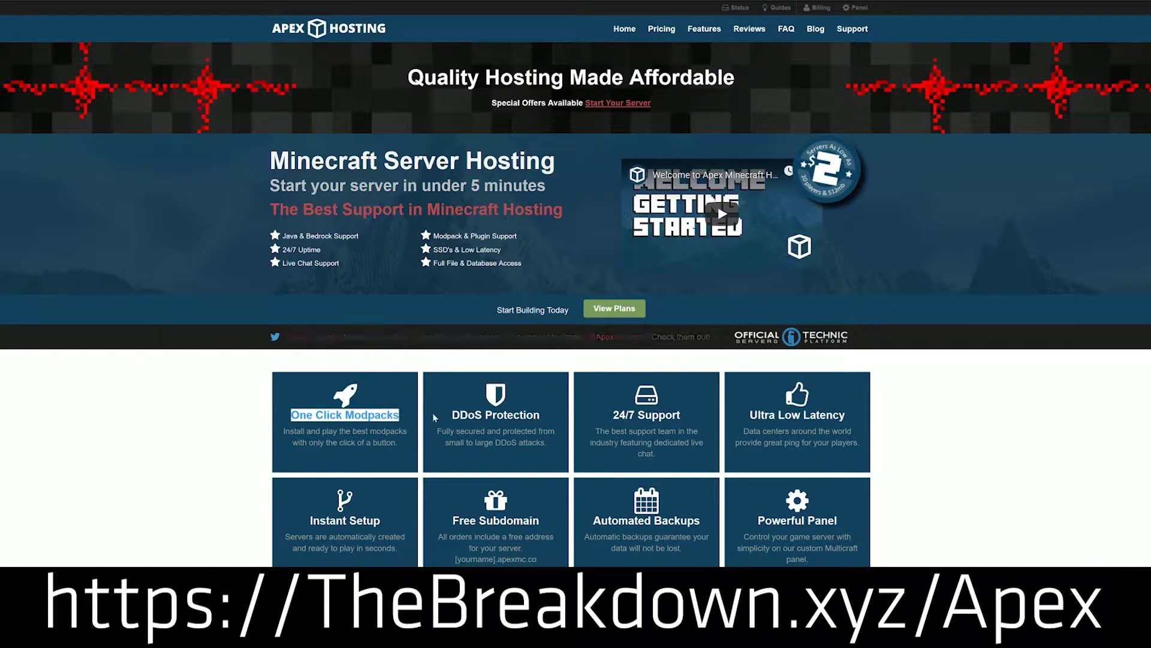
pyautogui.scroll(-9, 245, 415)
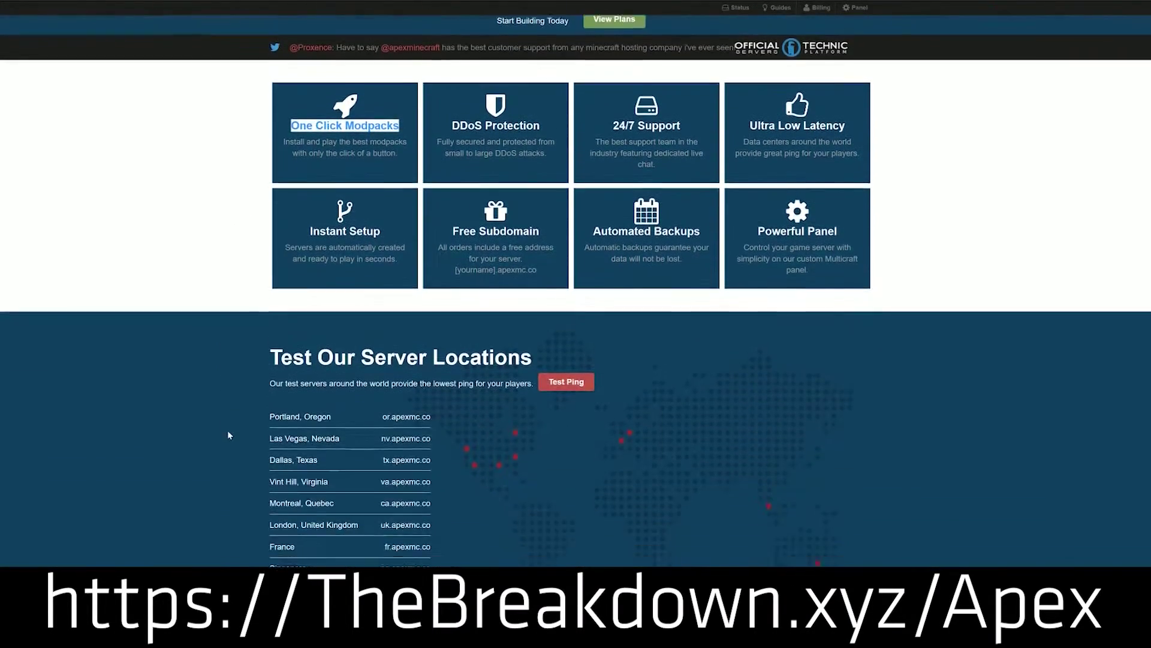
pyautogui.scroll(-2, 235, 415)
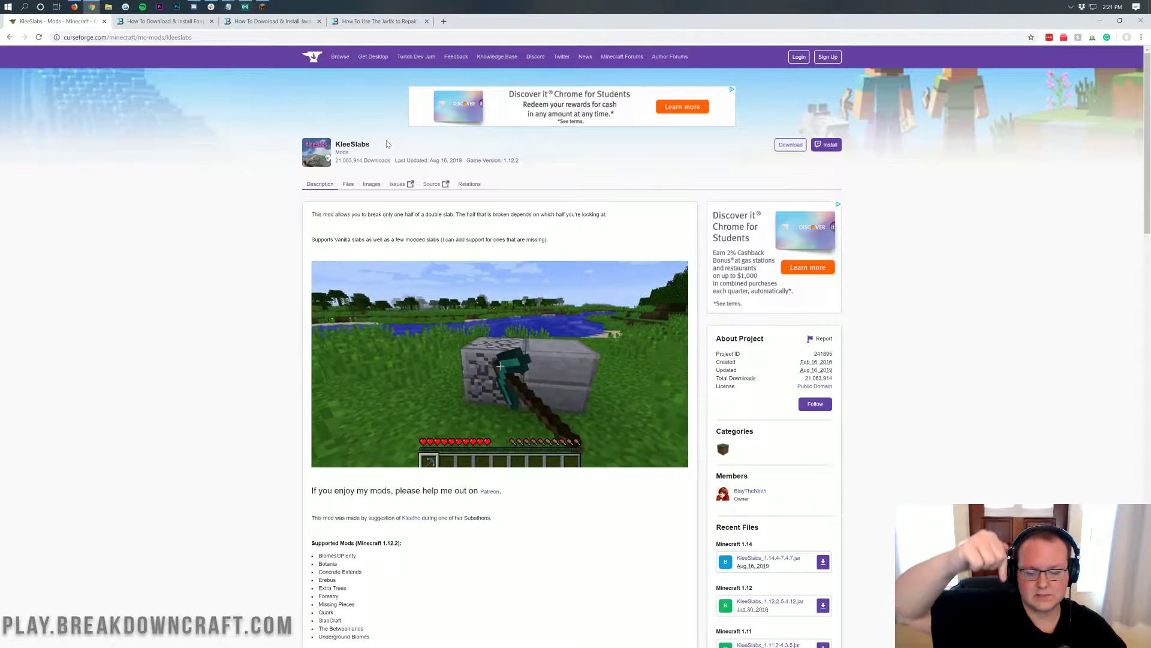
# - Download the Minecraft 1.14 file KleeSlabs_1.14.4-7.4.7.jar from the mod's recent files and keep it
pyautogui.scroll(-2, 388, 145)
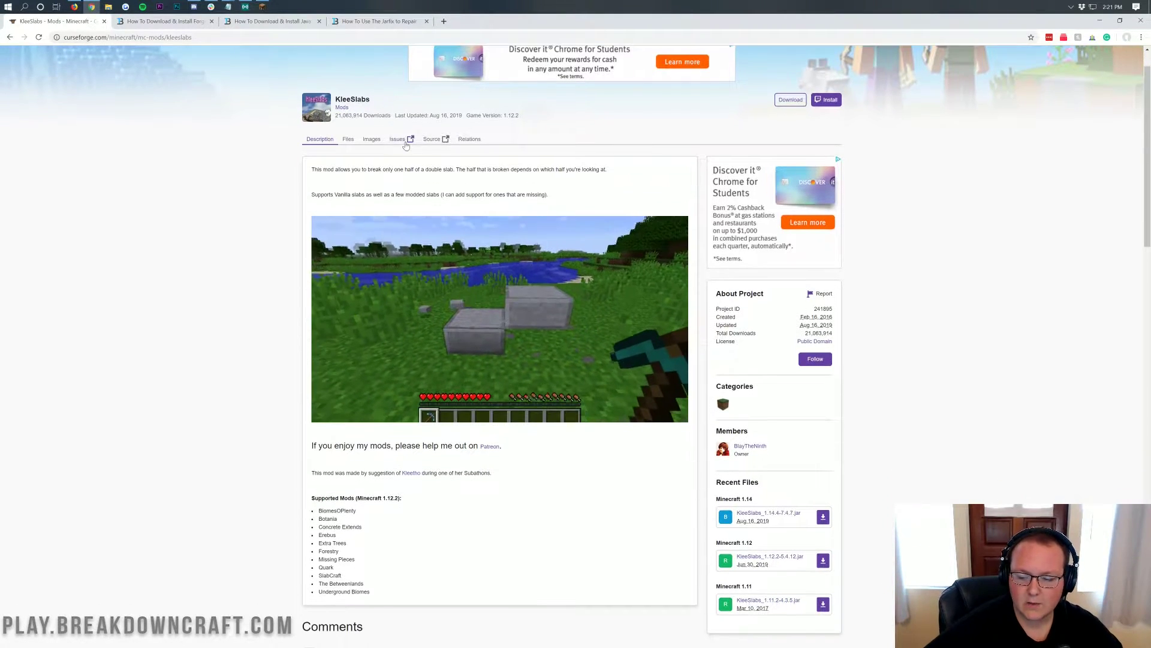
pyautogui.scroll(-3, 778, 273)
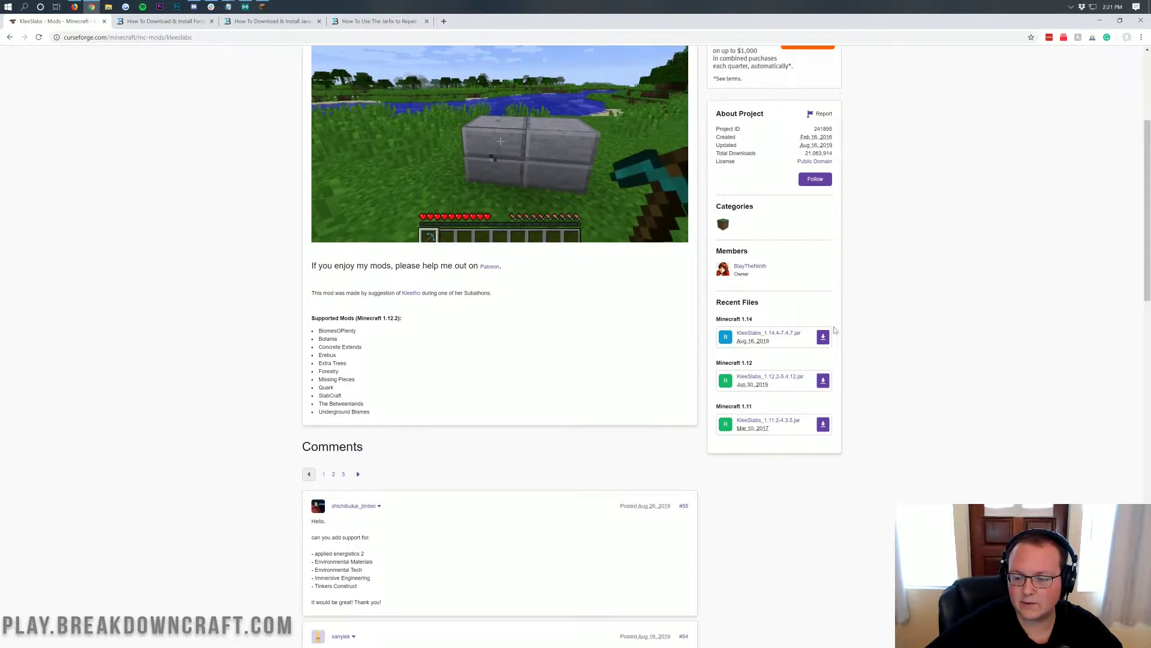
pyautogui.moveTo(779, 322); pyautogui.dragTo(715, 320)
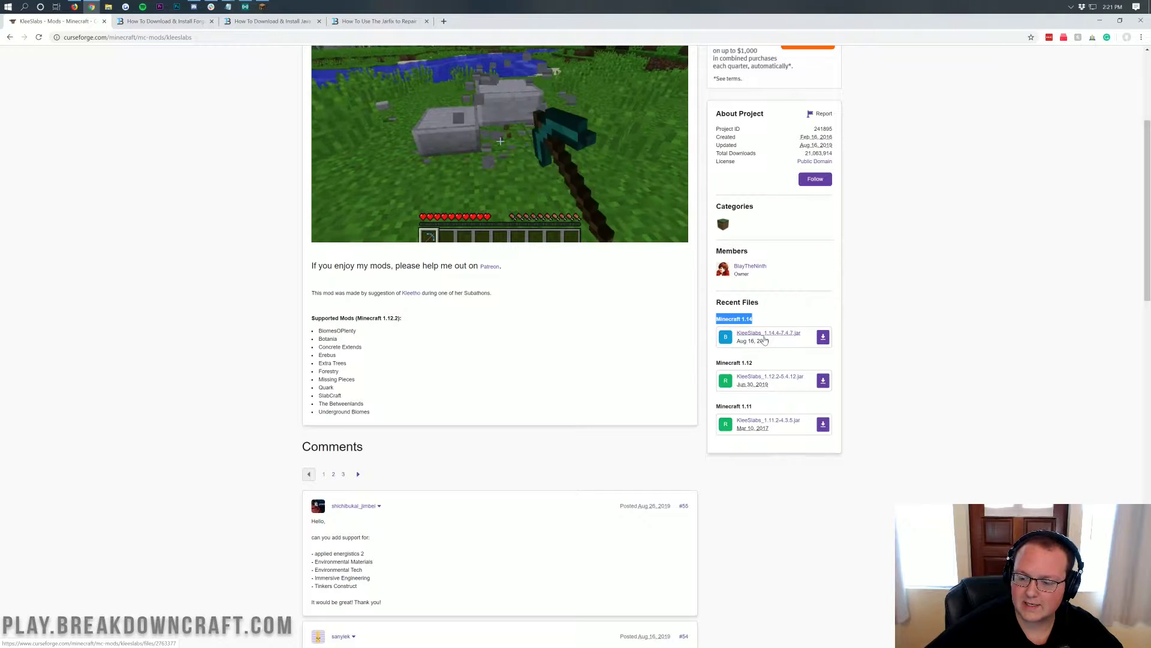
pyautogui.click(852, 340)
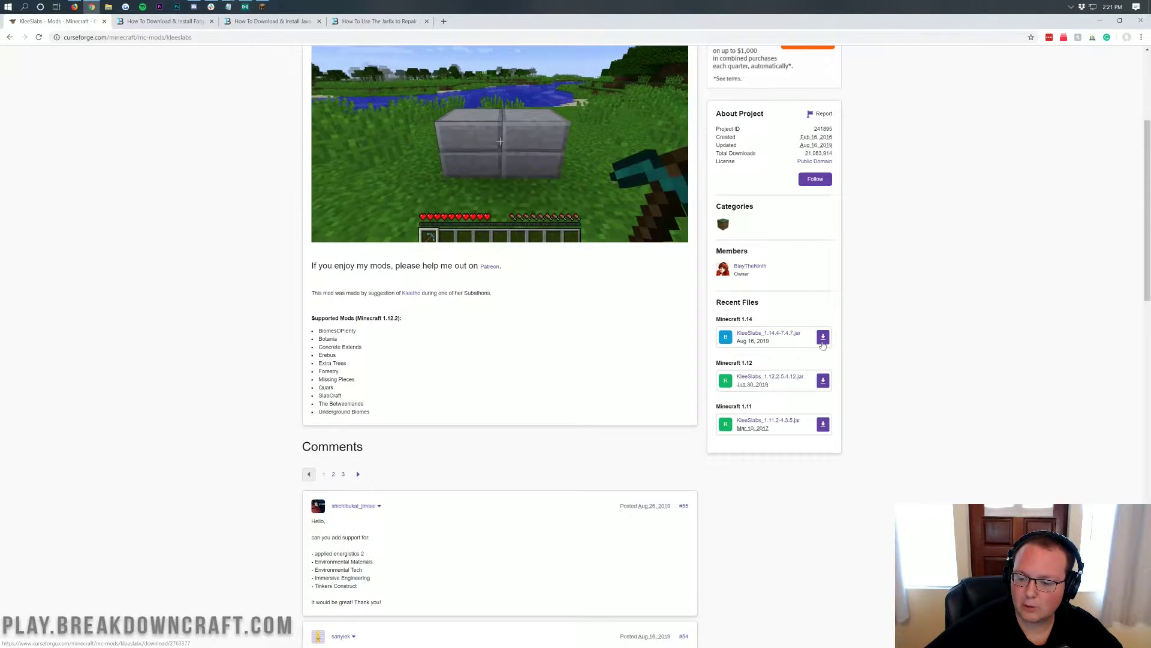
pyautogui.click(823, 339)
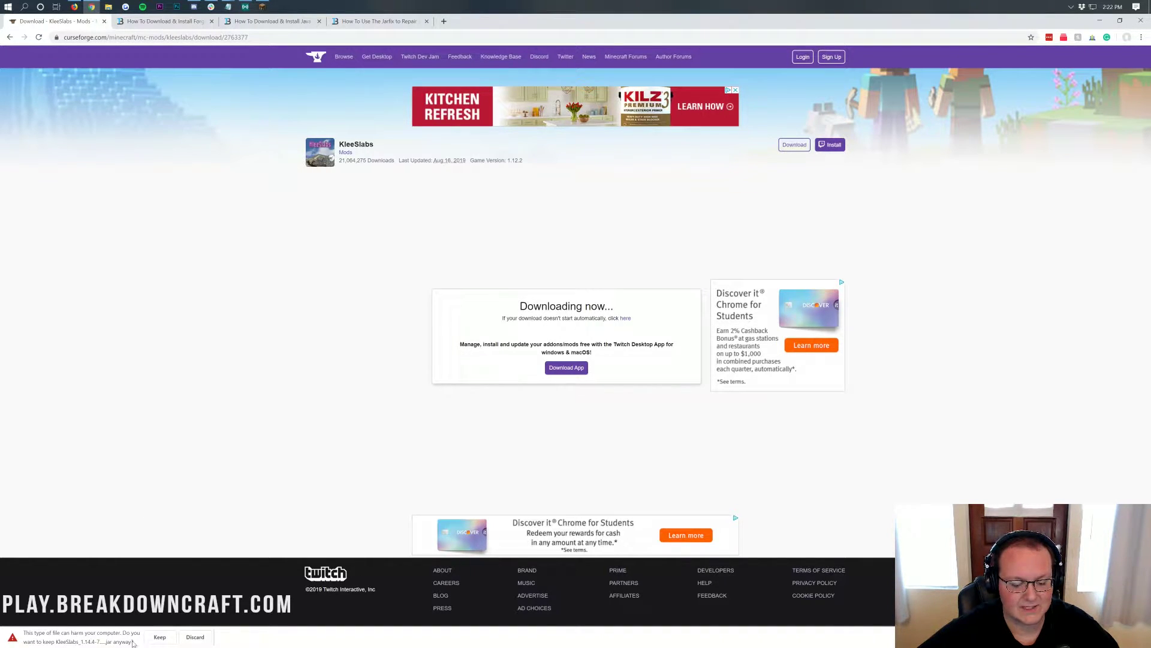
pyautogui.click(159, 638)
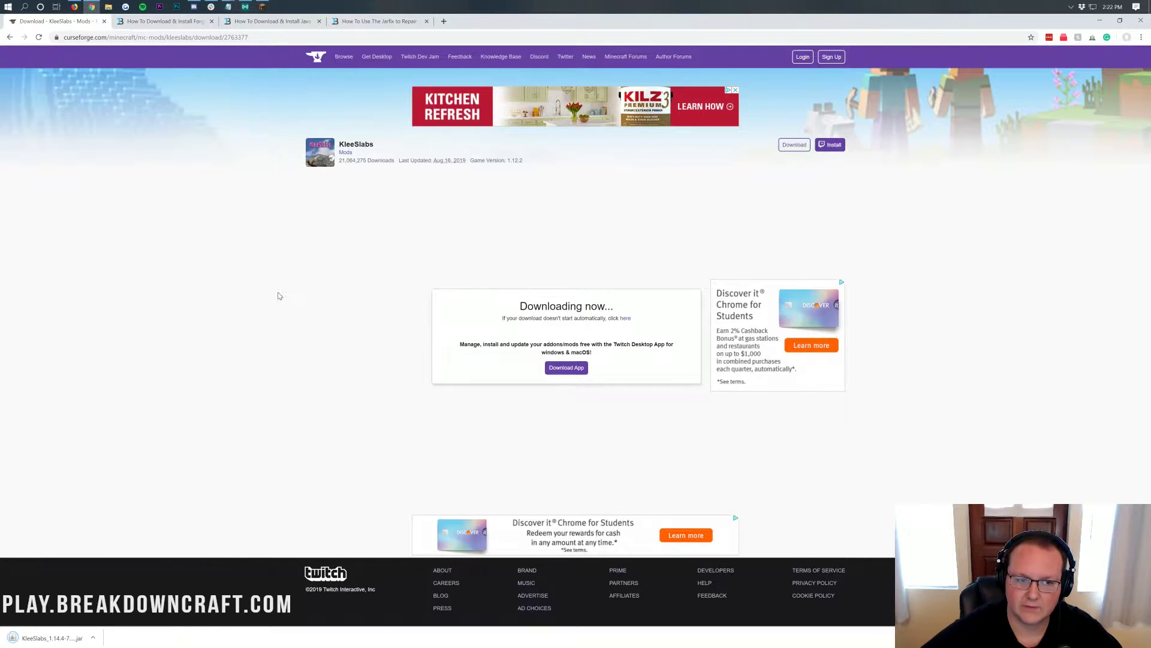
# - Go to the guide on downloading and installing Forge and follow its Forge download link
pyautogui.click(188, 23)
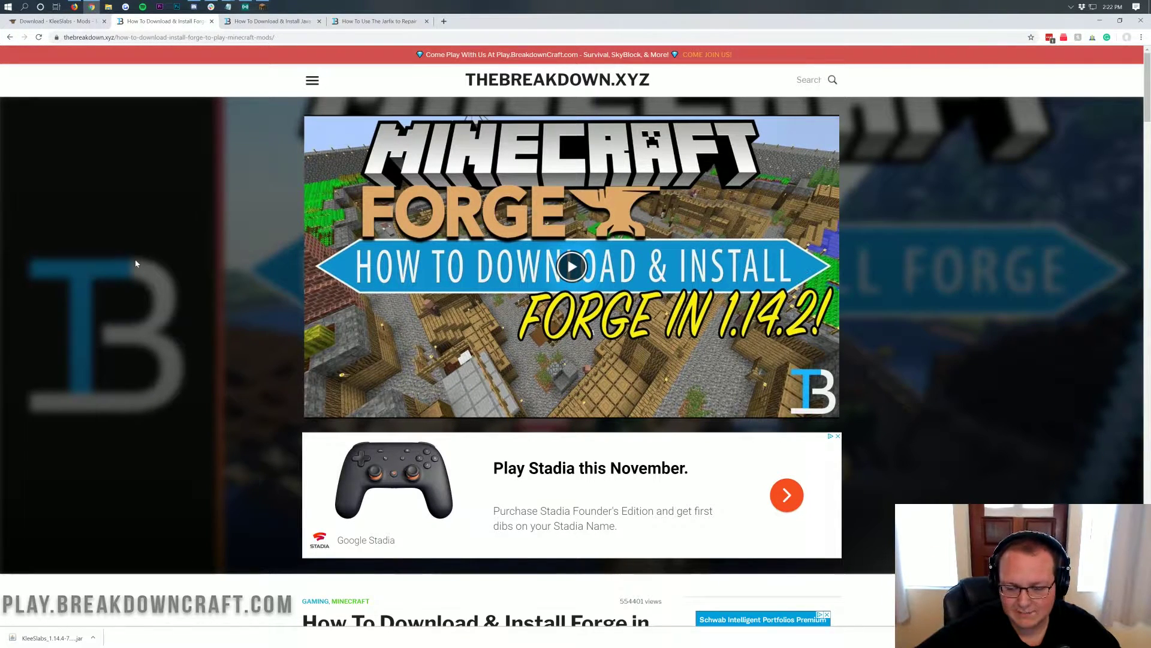
pyautogui.scroll(-7, 166, 283)
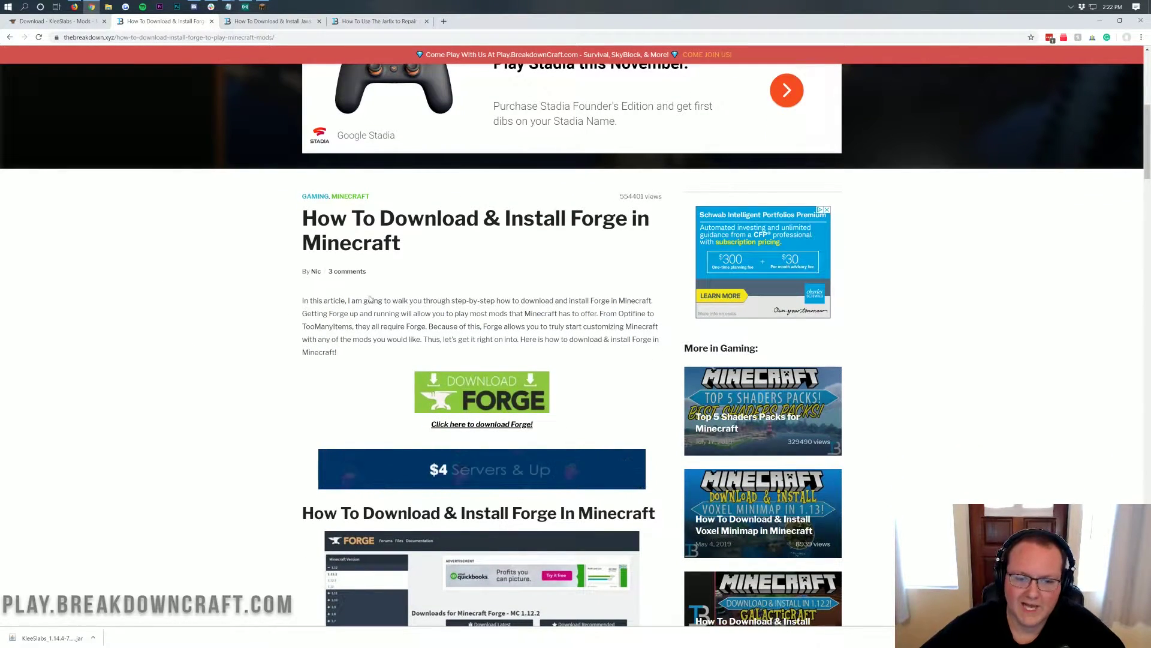
pyautogui.scroll(-12, 370, 298)
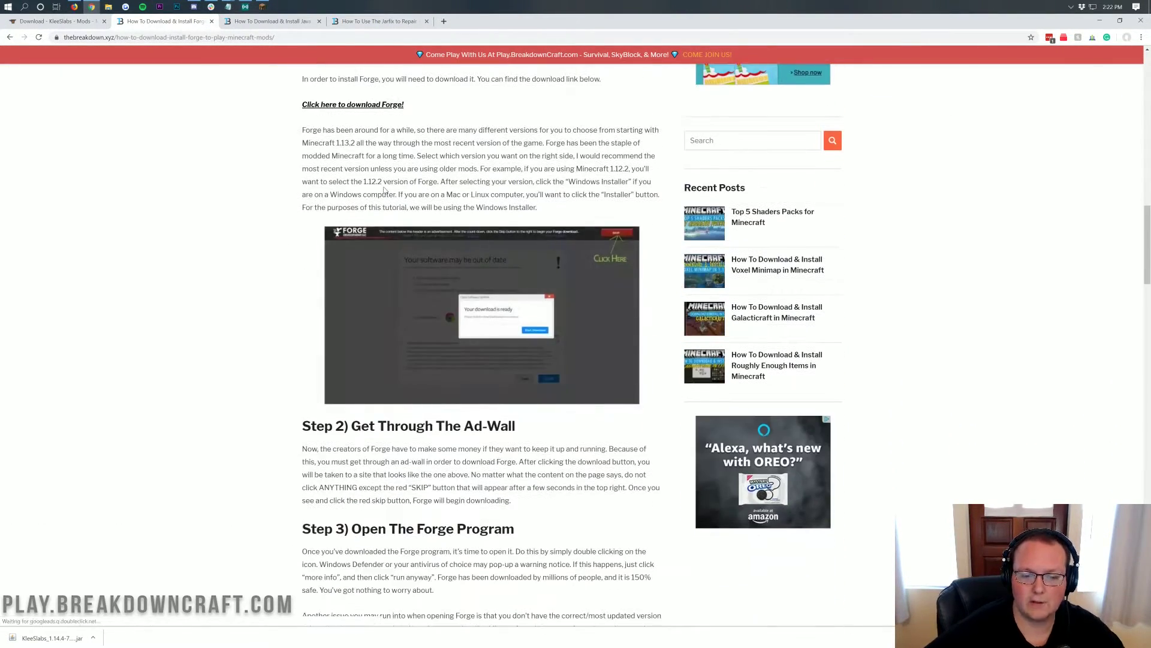
pyautogui.scroll(11, 383, 191)
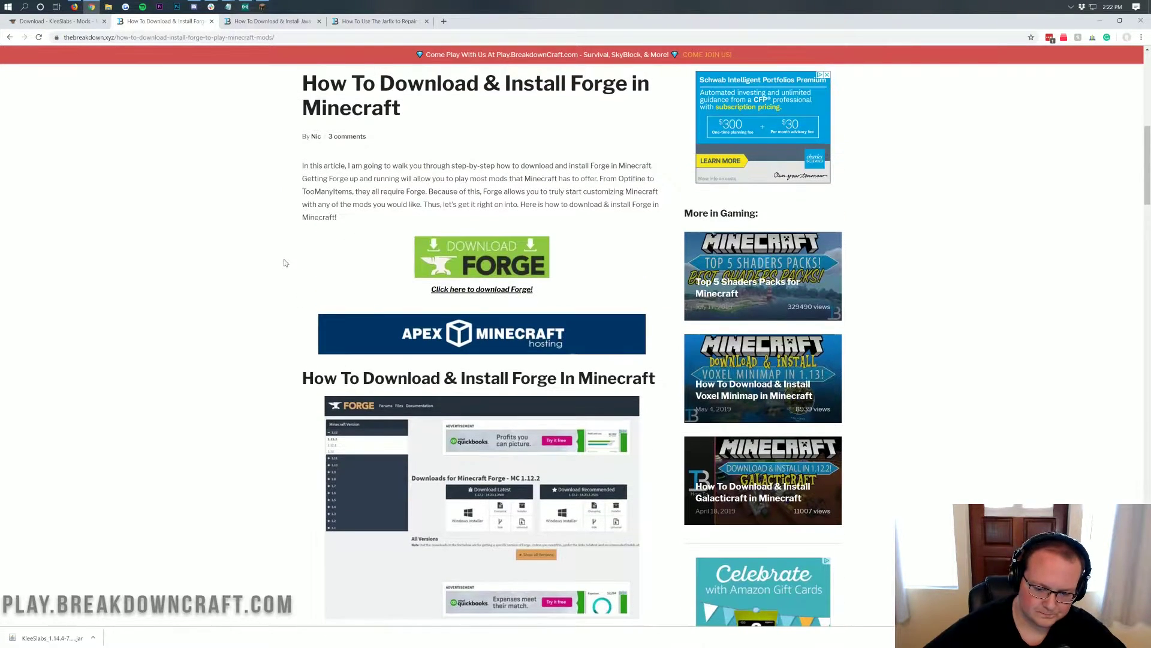
pyautogui.scroll(1, 374, 198)
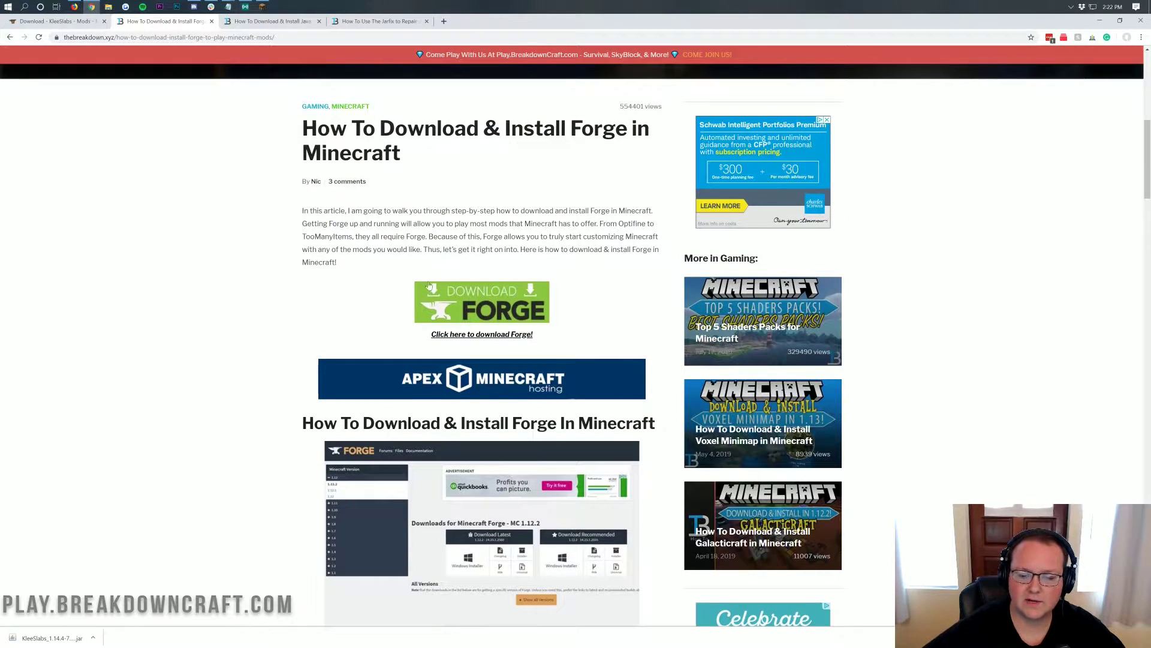
pyautogui.click(462, 306)
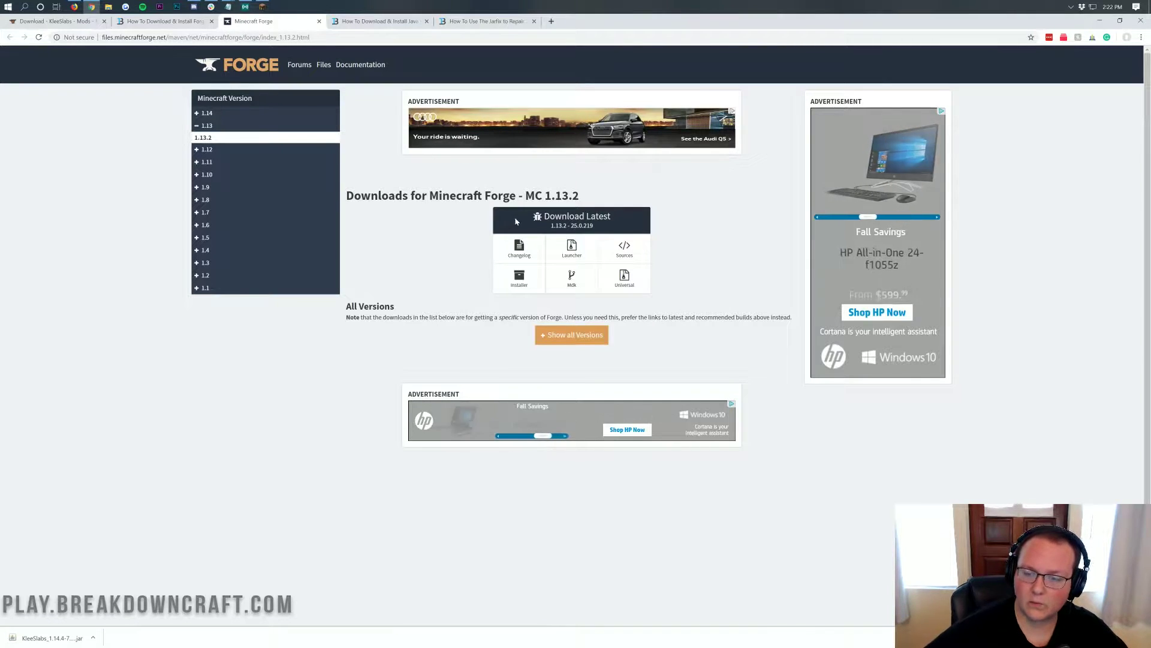
# - Select Minecraft version 1.14.4 and download the recommended Forge 28.1.0 installer, keeping the file
pyautogui.moveTo(580, 201); pyautogui.dragTo(524, 198)
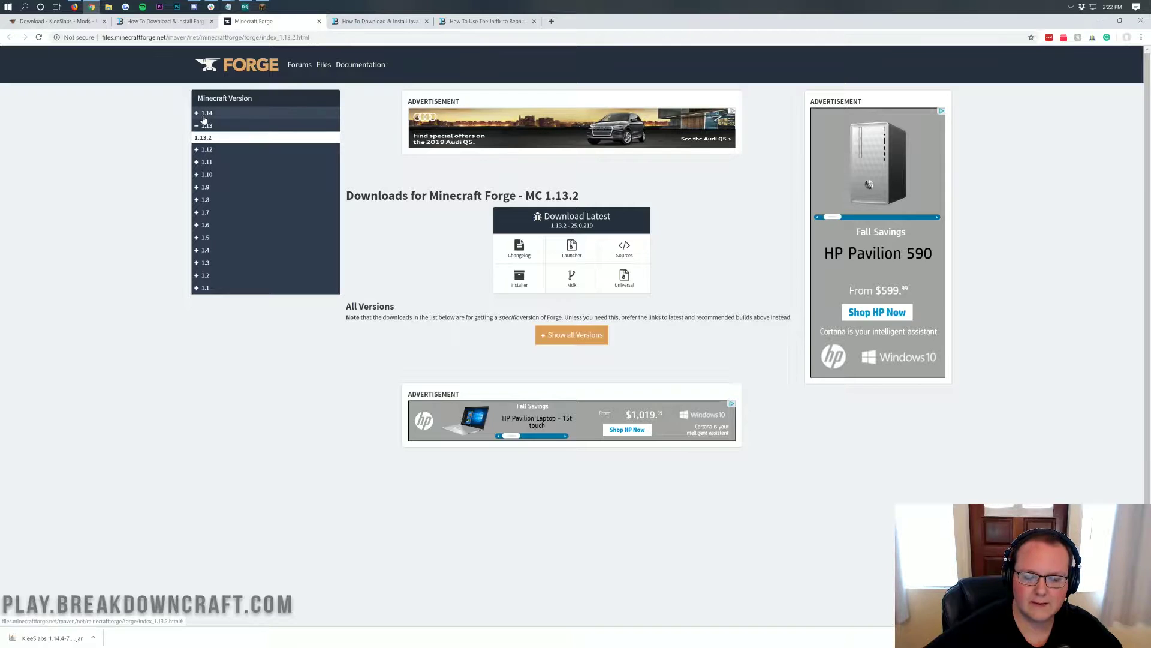
pyautogui.click(223, 119)
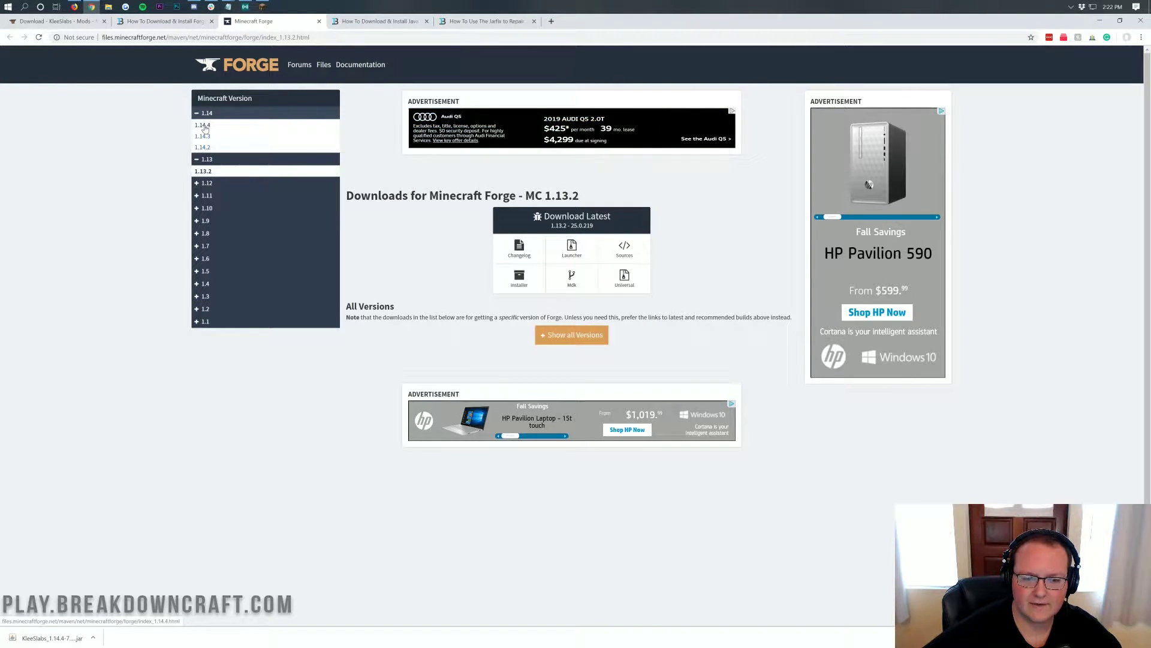
pyautogui.click(204, 126)
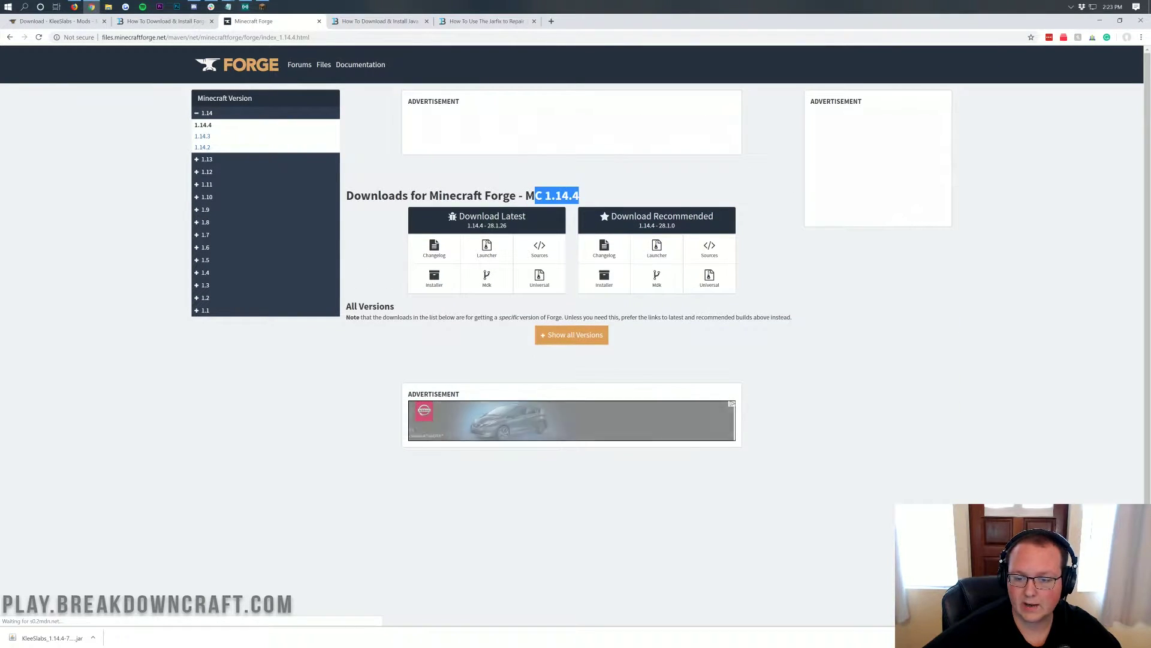
pyautogui.click(532, 186)
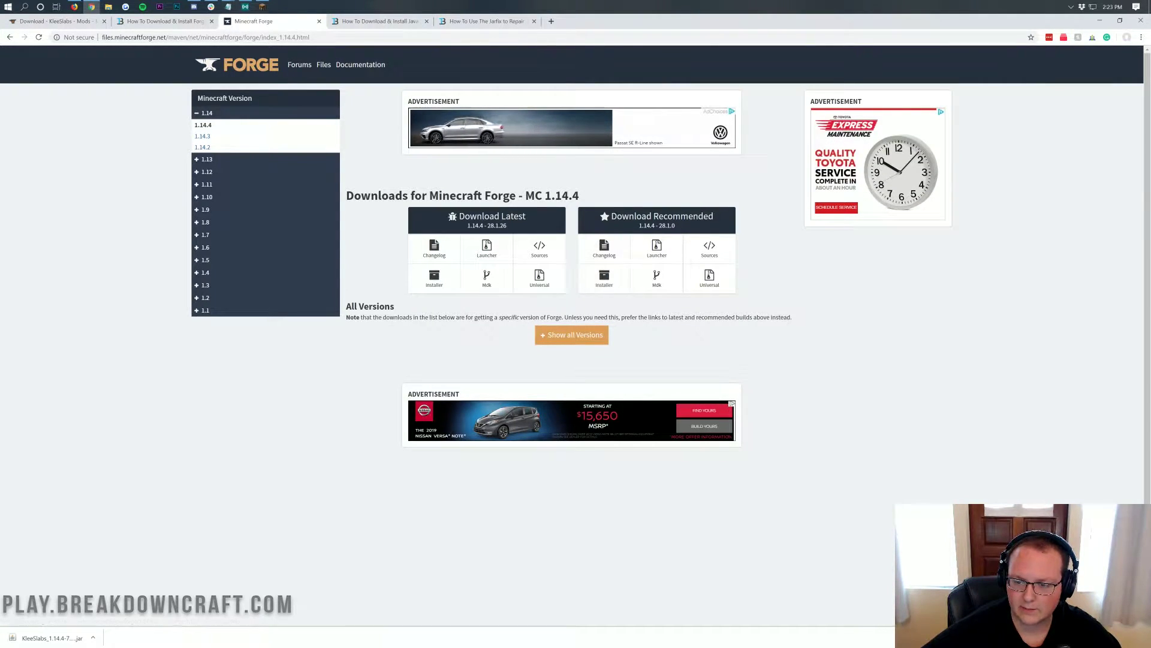
pyautogui.click(603, 282)
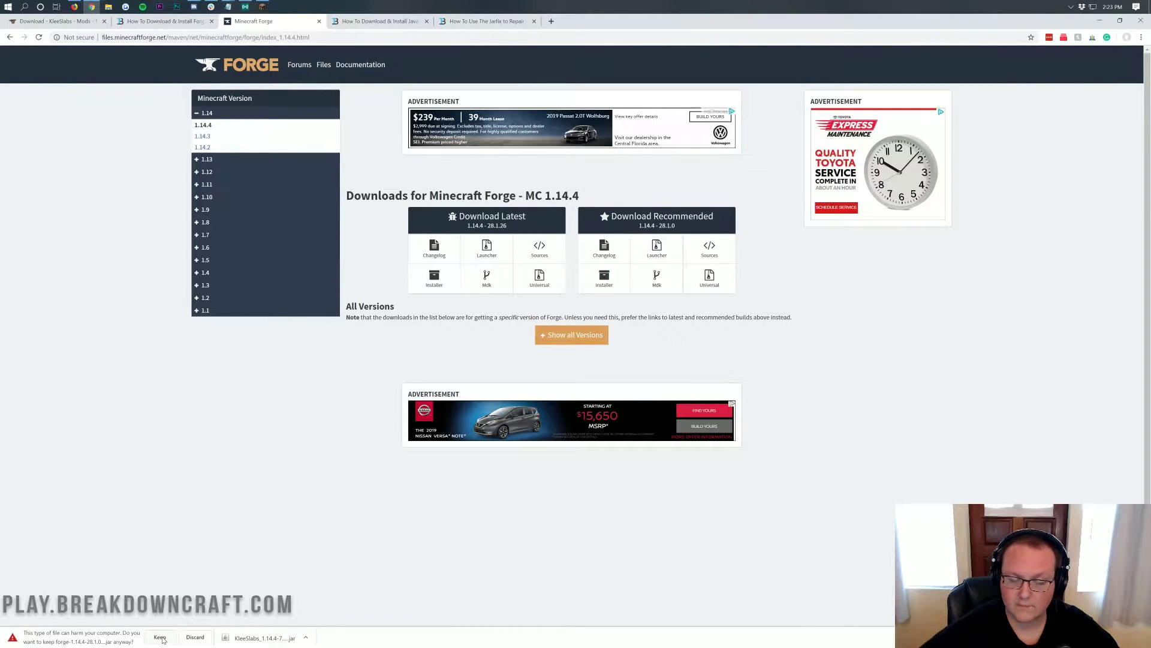
pyautogui.click(160, 637)
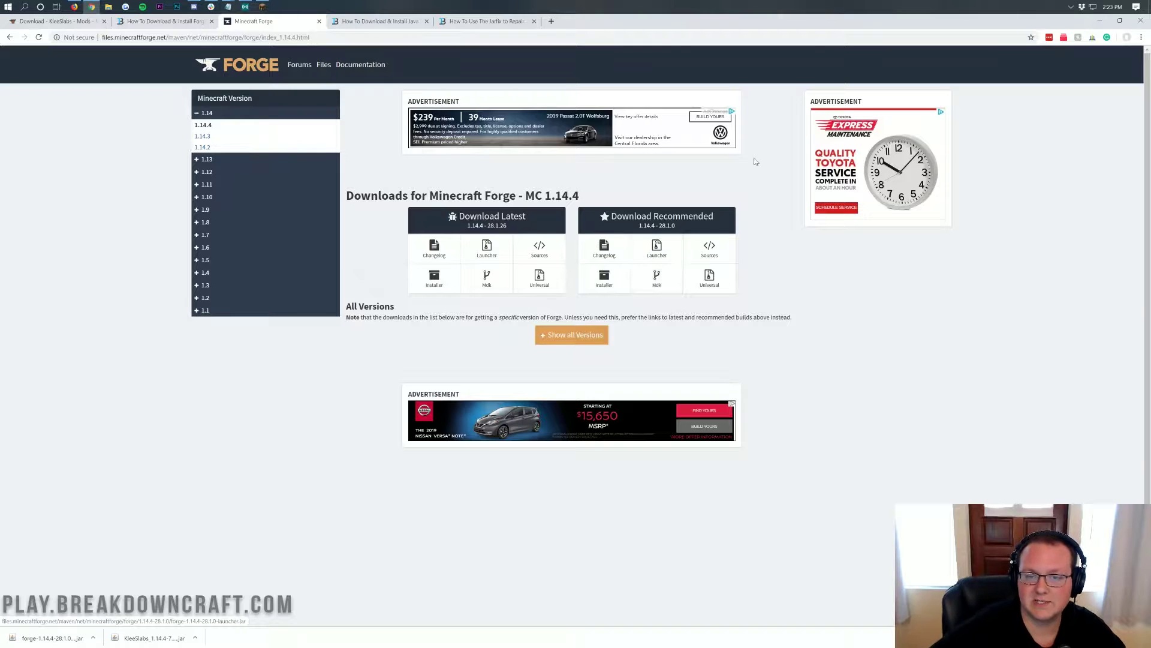
# - Switch to the desktop and place the KleeSlabs jar beside the Forge jar
pyautogui.click(1107, 22)
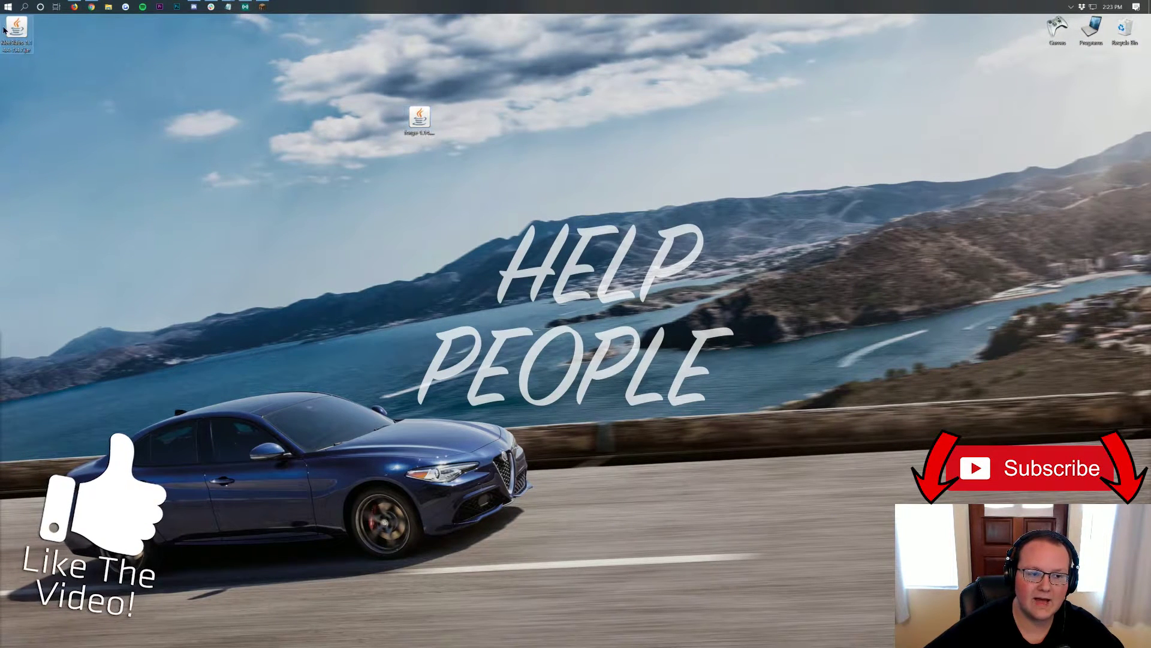
pyautogui.moveTo(16, 27); pyautogui.dragTo(520, 120)
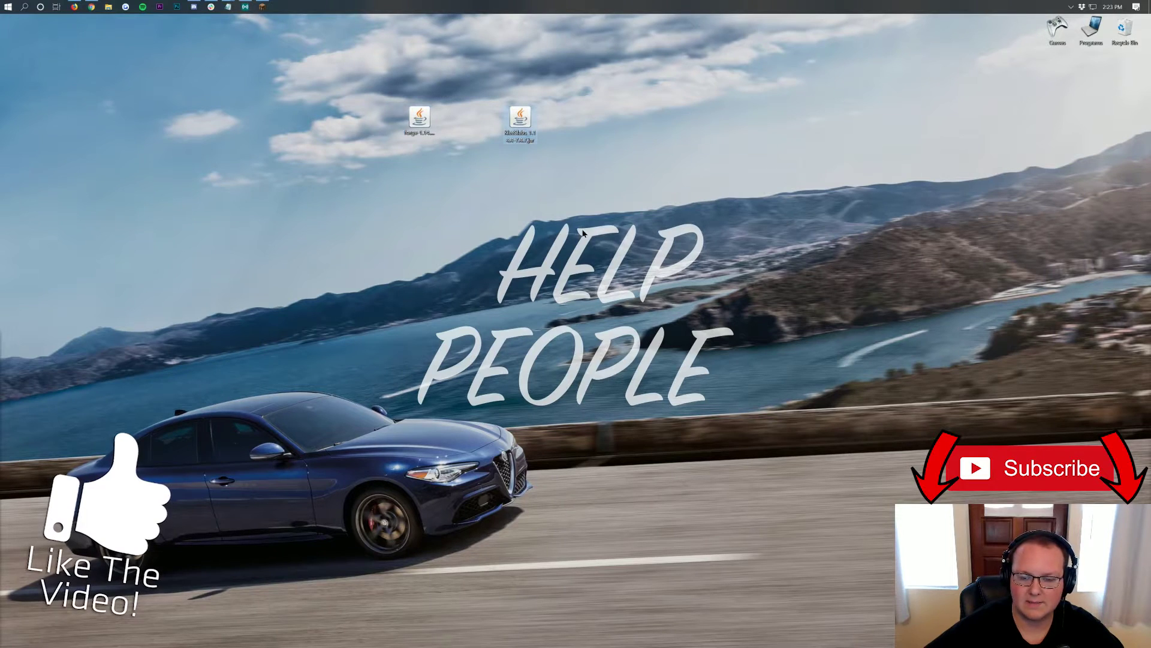
# - Check which apps are offered for opening the Forge jar, and close the chooser without opening the file
pyautogui.rightClick(418, 120)
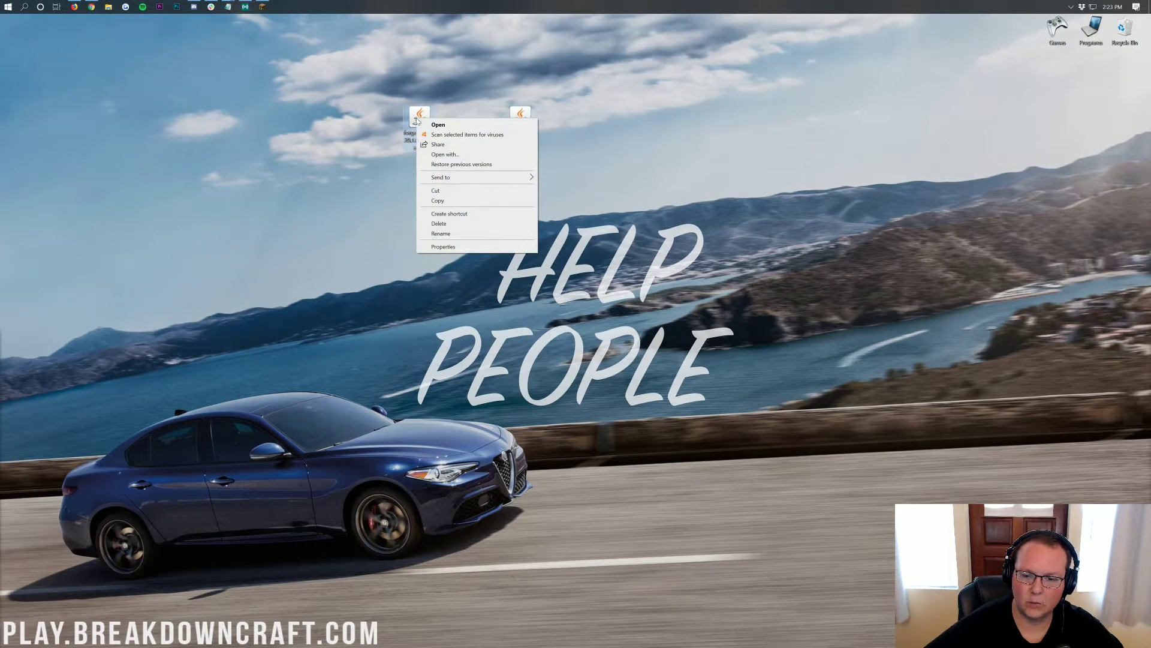
pyautogui.click(428, 156)
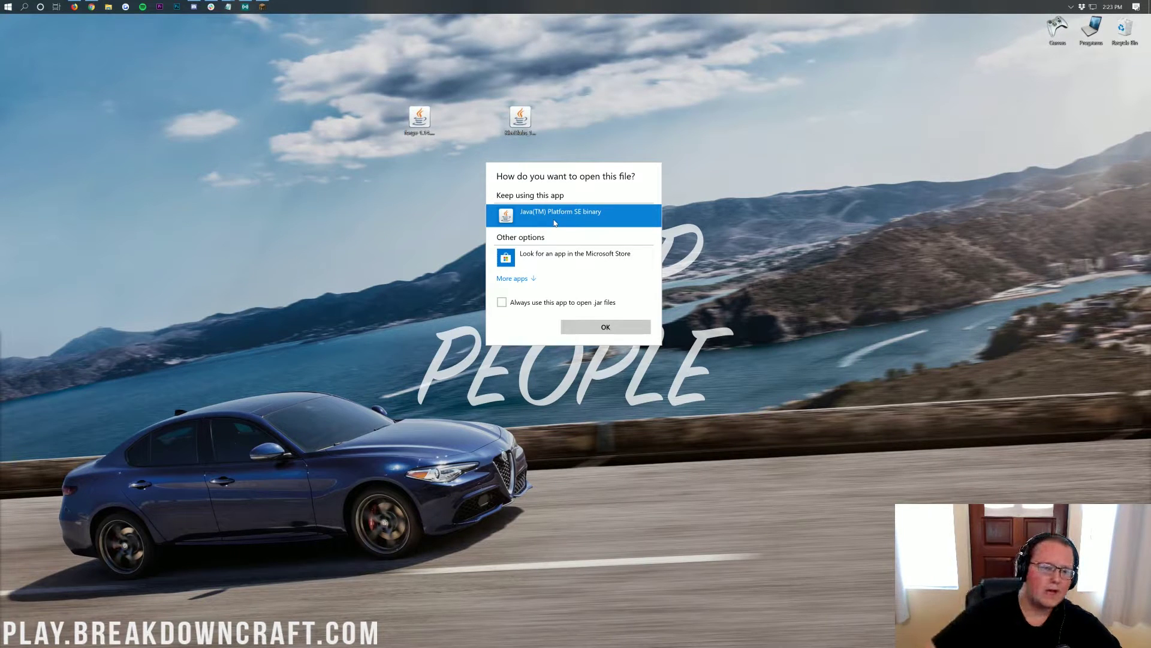
pyautogui.press('Escape')
# - Switch back to Chrome and look through the guide on downloading and installing Java for Minecraft
pyautogui.click(91, 7)
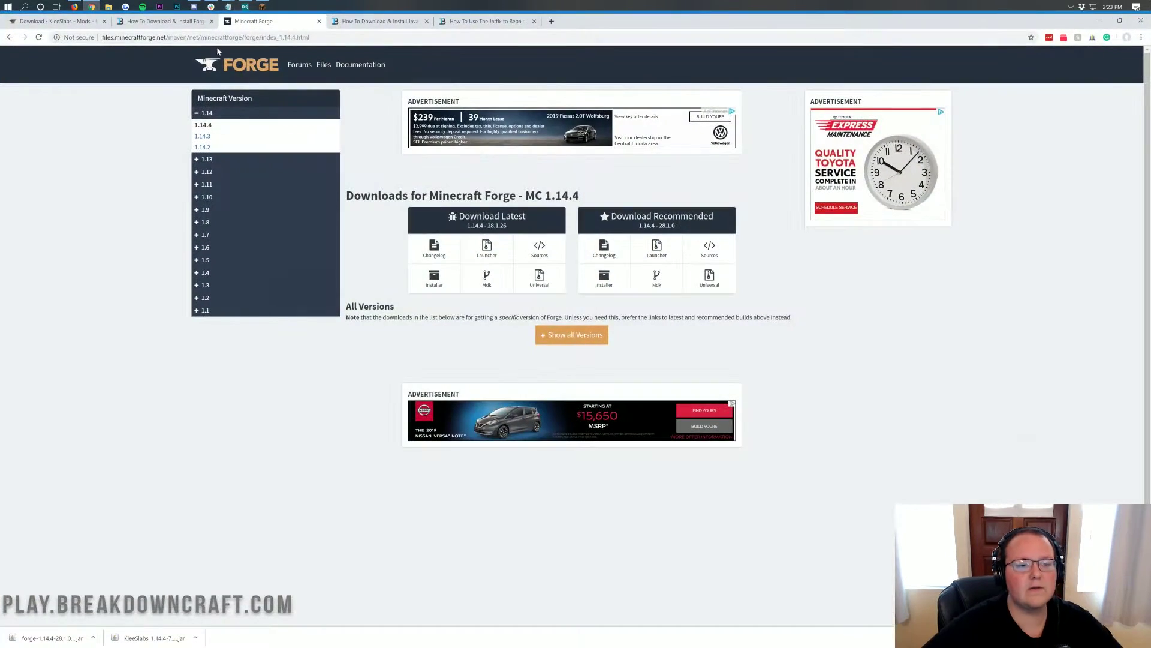
pyautogui.click(380, 22)
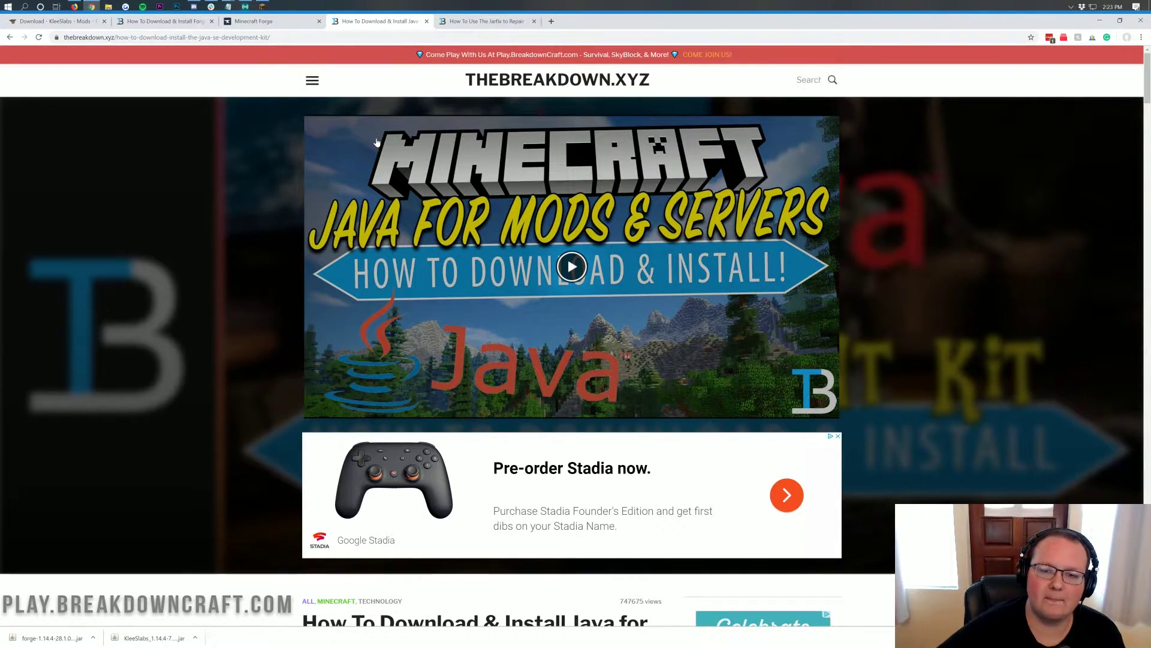
pyautogui.scroll(-15, 377, 140)
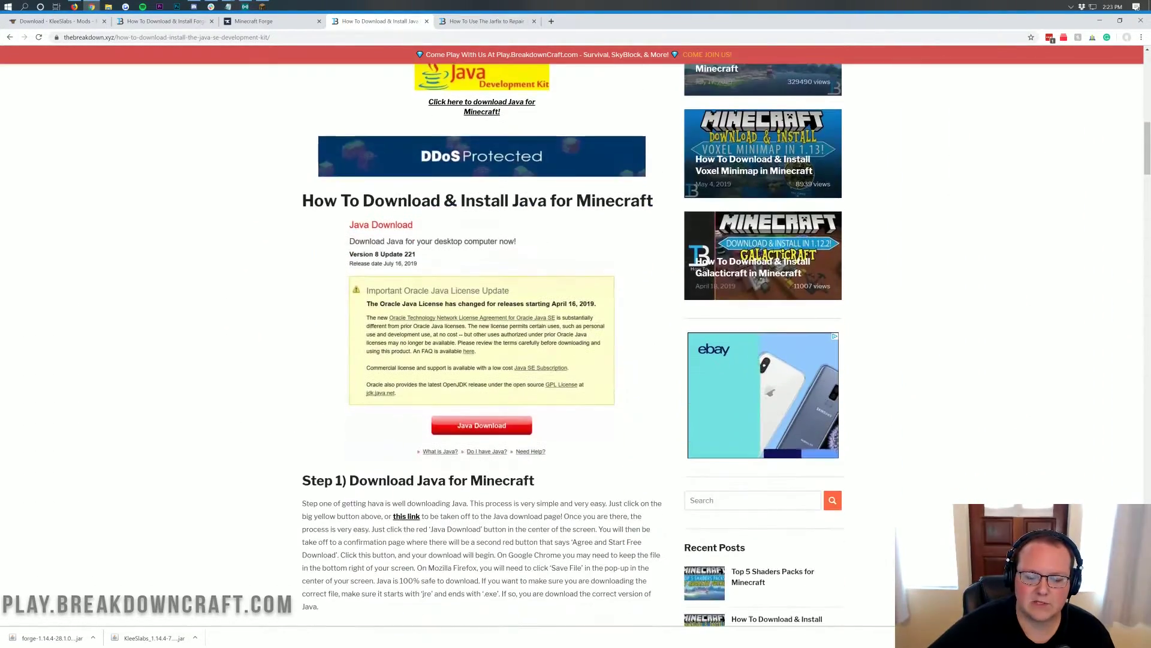
pyautogui.scroll(-7, 399, 202)
pyautogui.scroll(8, 399, 202)
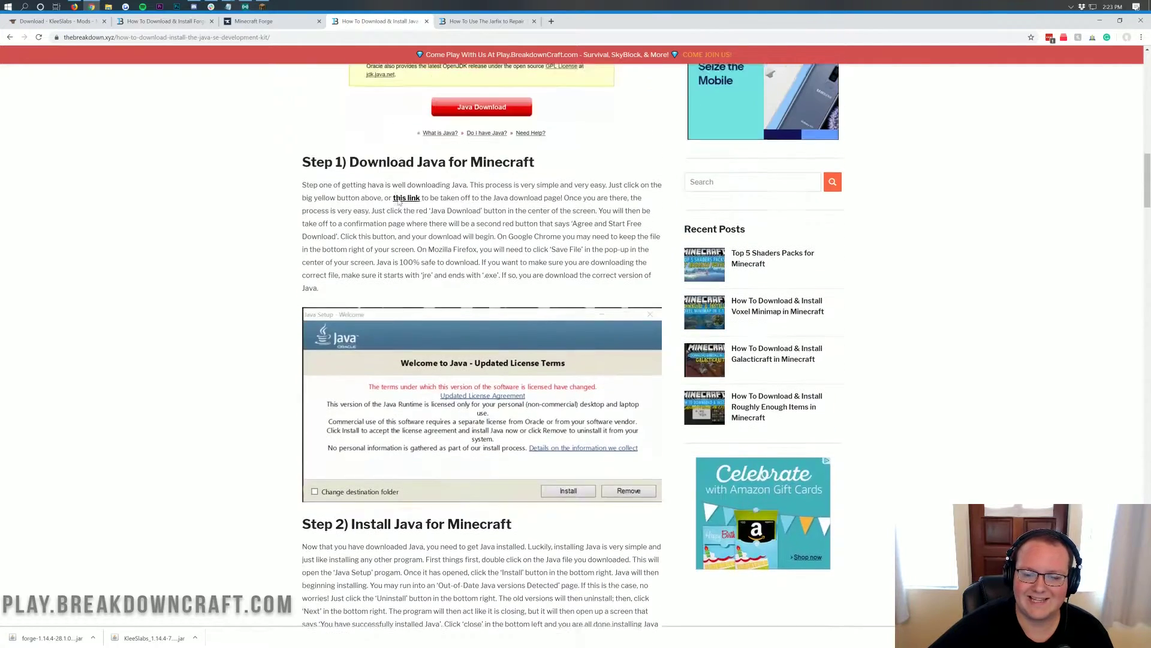
# - Finish looking over the Java download guide, and read through the guide on using Jarfix to repair .jar files
pyautogui.scroll(-1, 398, 201)
pyautogui.scroll(4, 399, 201)
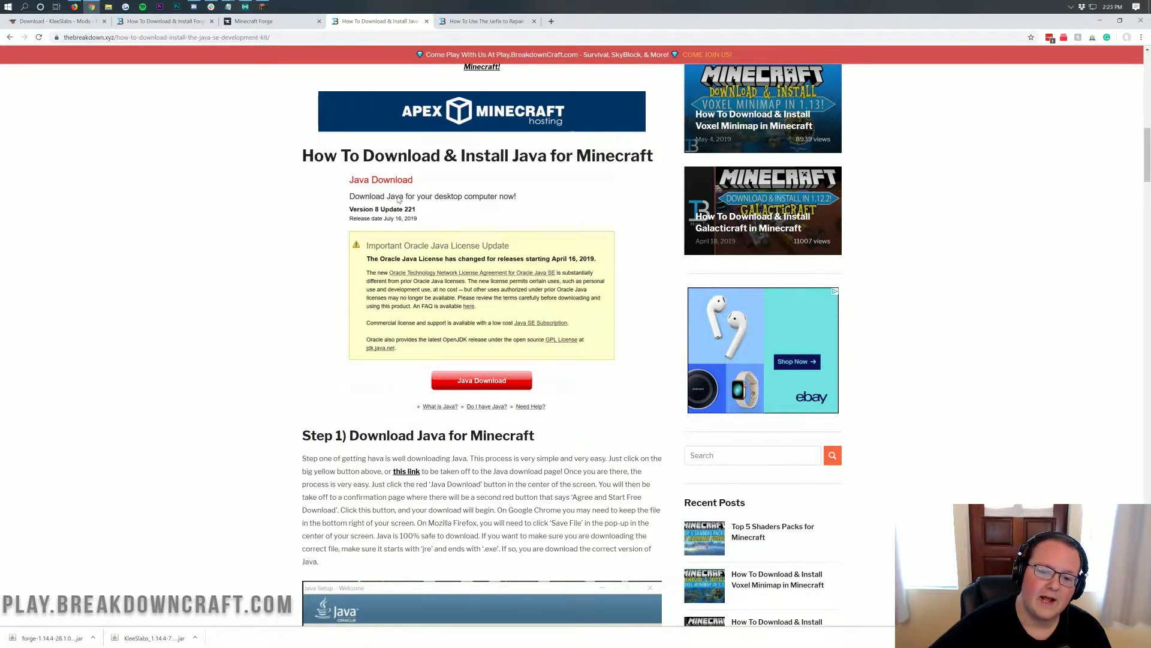
pyautogui.scroll(10, 399, 199)
pyautogui.scroll(3, 397, 200)
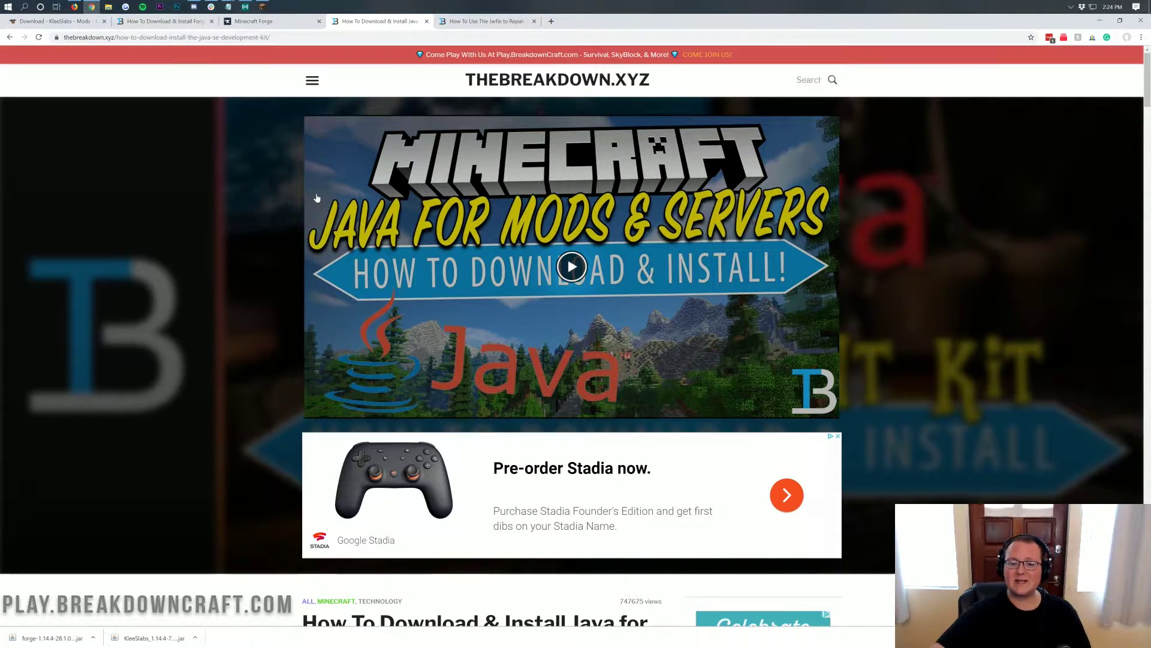
pyautogui.hotkey('ctrl', 'Tab')
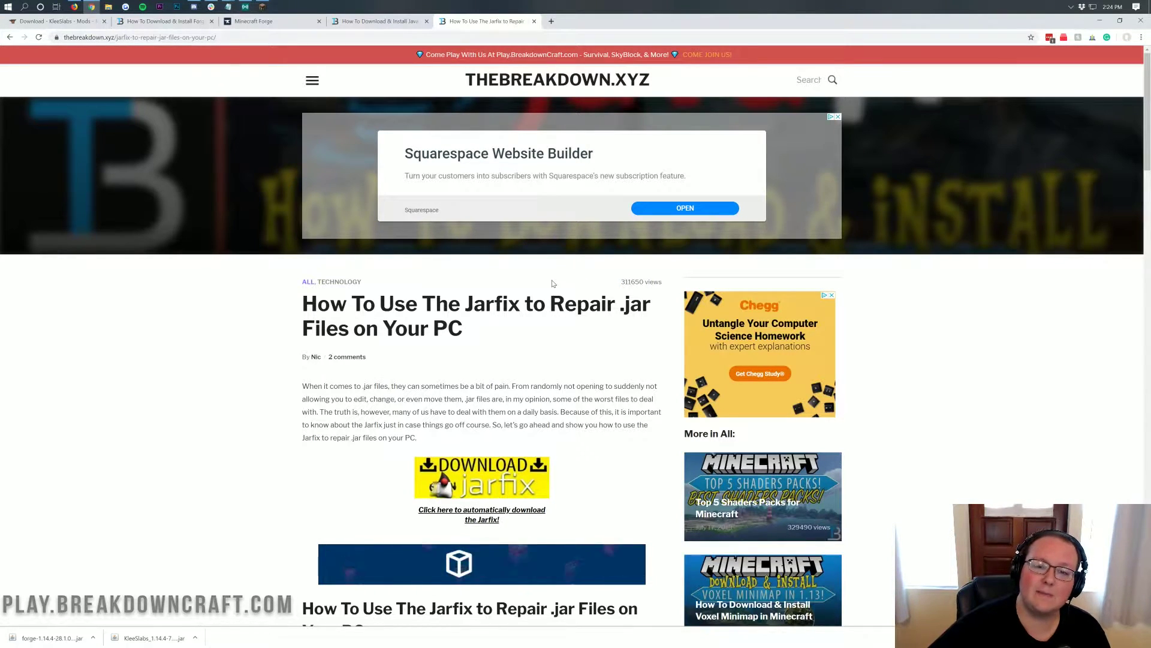
pyautogui.scroll(-1, 553, 283)
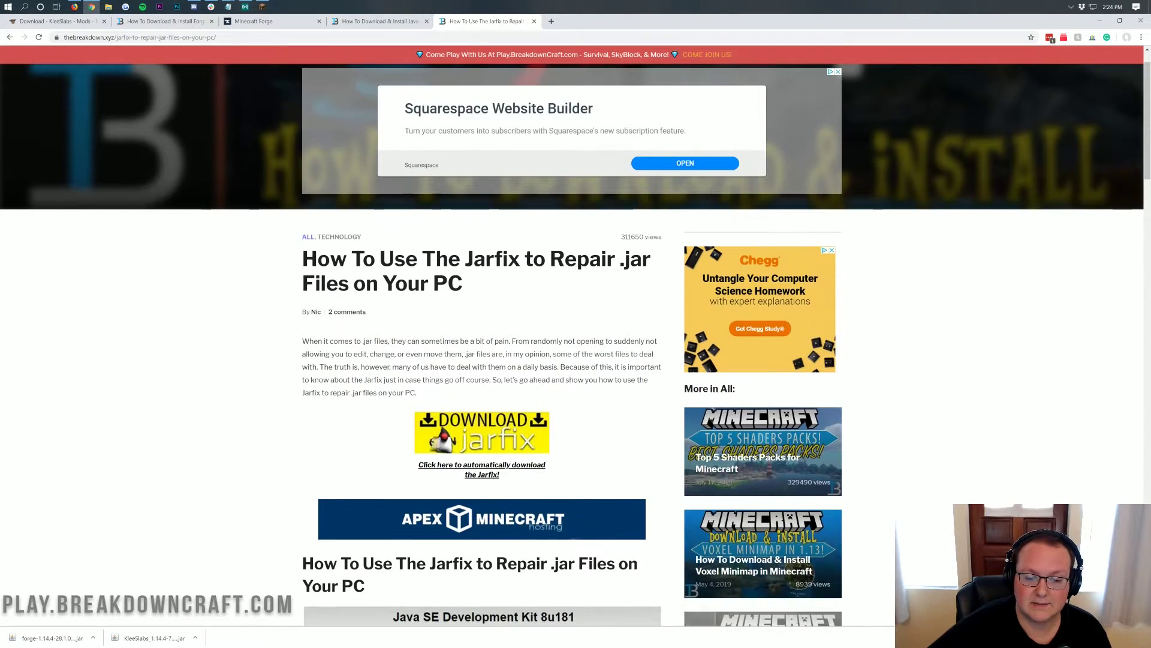
pyautogui.moveTo(302, 259); pyautogui.dragTo(469, 278)
pyautogui.click(468, 278)
pyautogui.scroll(-18, 474, 287)
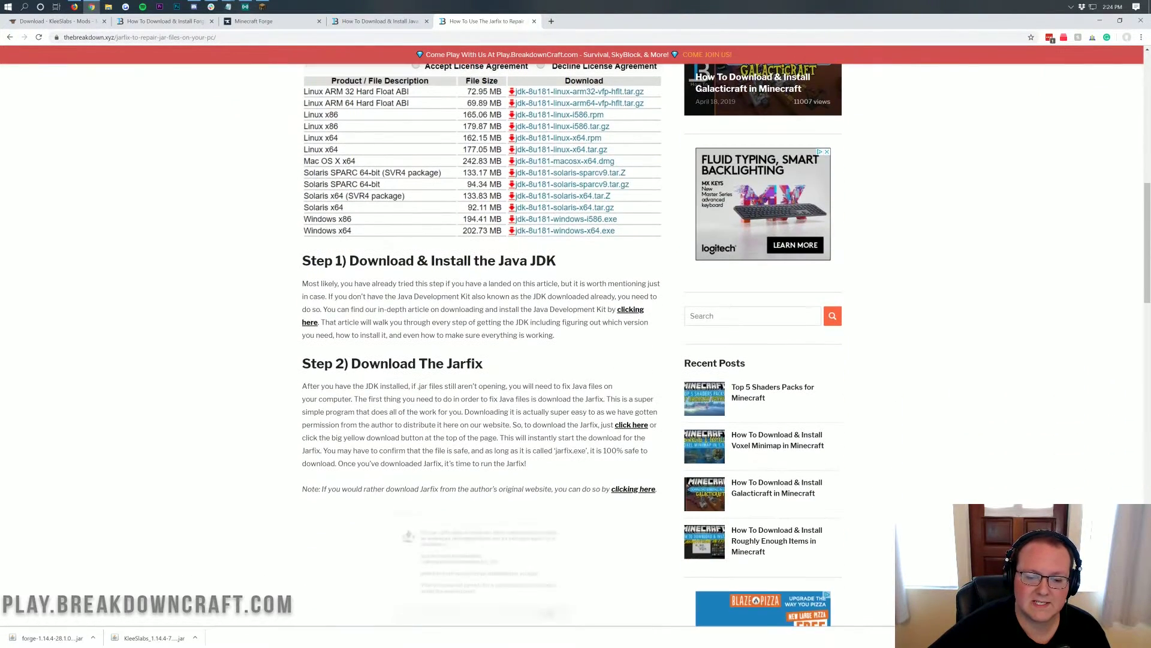
pyautogui.scroll(15, 489, 301)
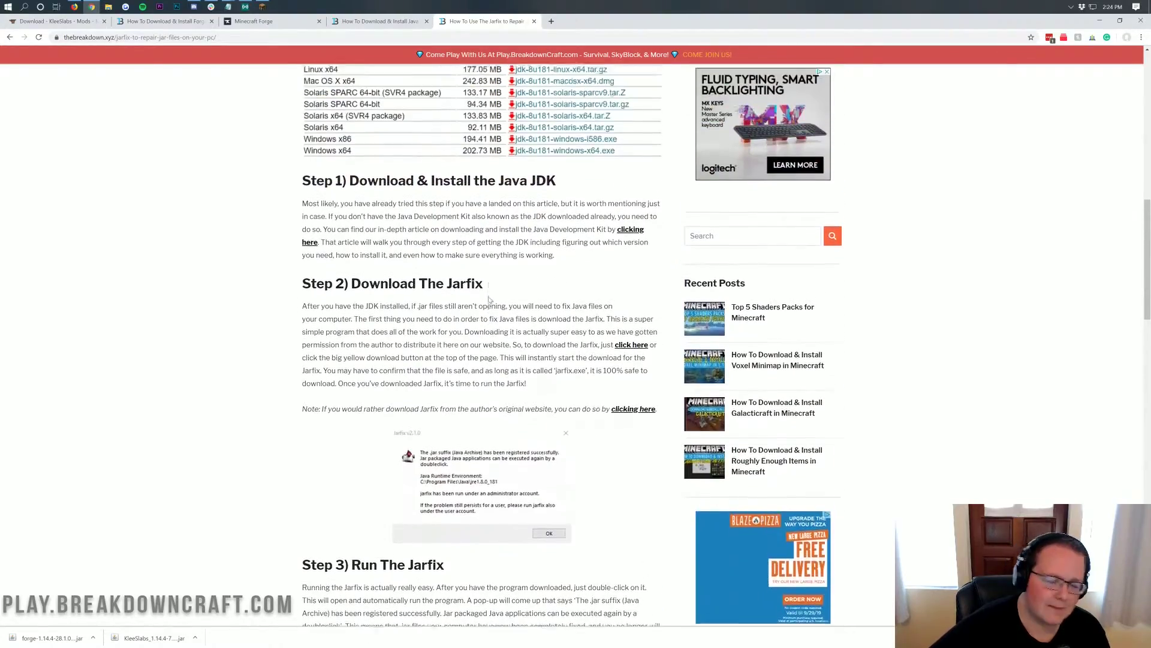
pyautogui.scroll(5, 489, 301)
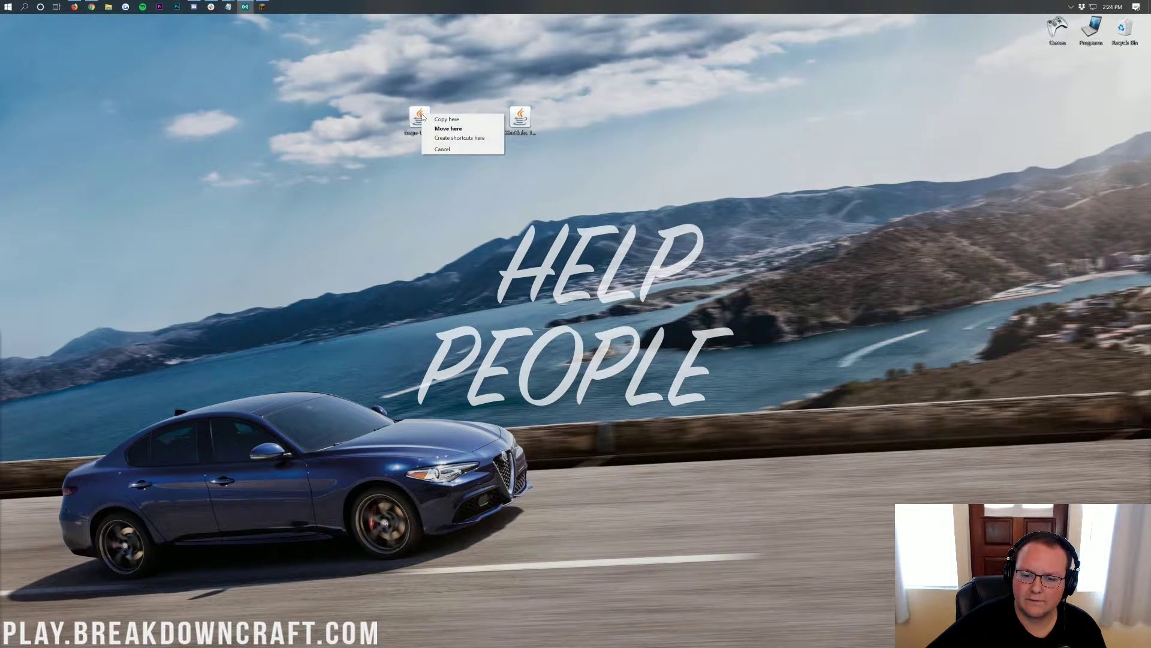
# - Open the Forge jar on the desktop with Java(TM) Platform SE binary
pyautogui.rightClick(415, 117)
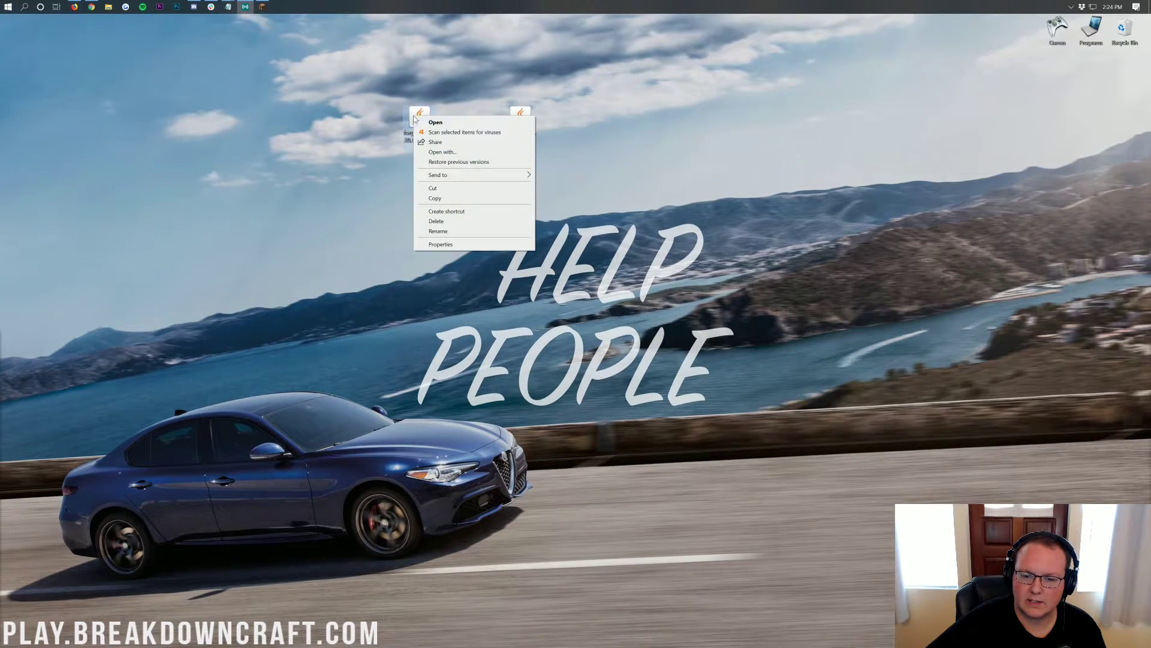
pyautogui.click(439, 153)
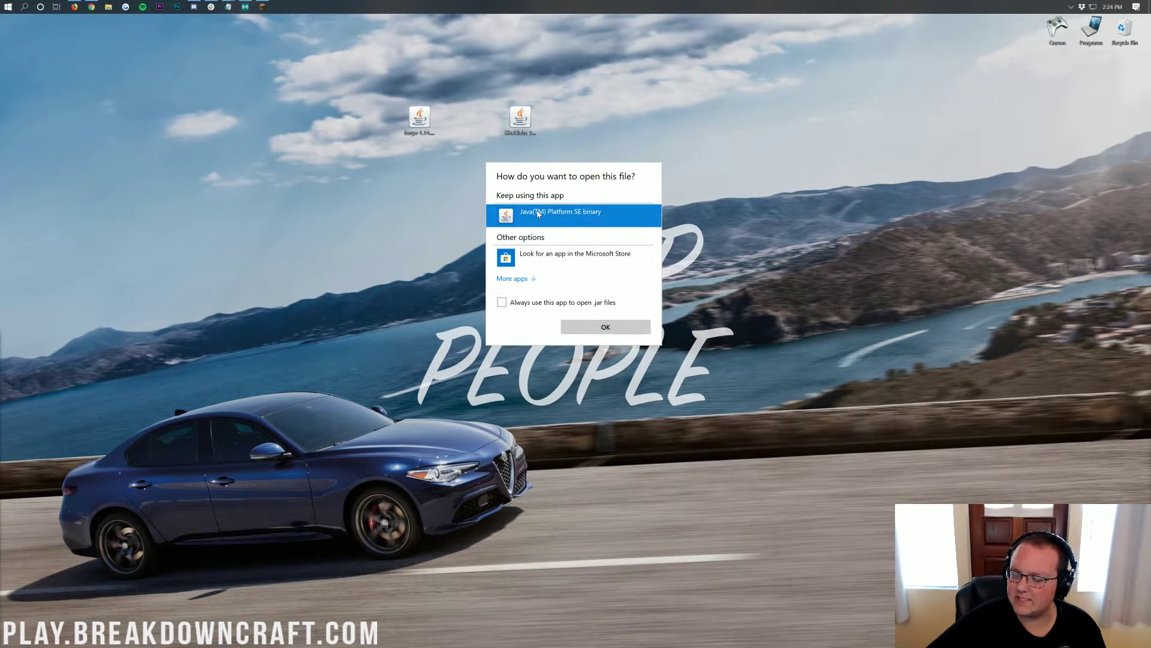
pyautogui.click(609, 329)
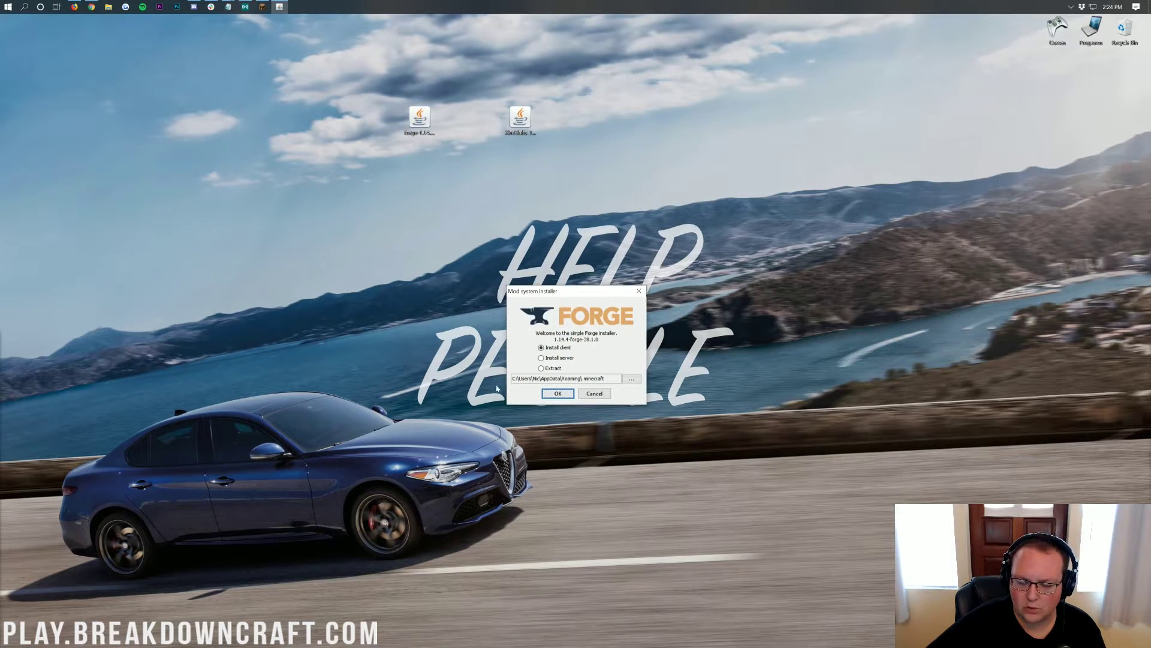
# - Install the Forge 1.14.4-28.1.0 client into the default .minecraft folder and close the installer
pyautogui.click(548, 349)
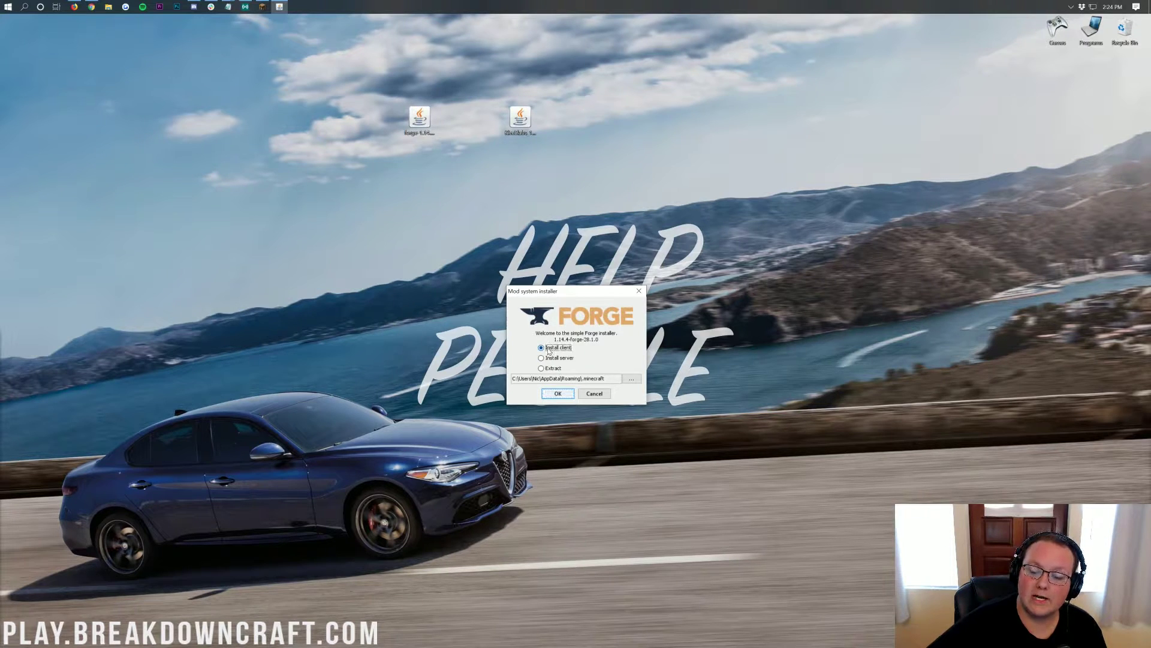
pyautogui.click(557, 394)
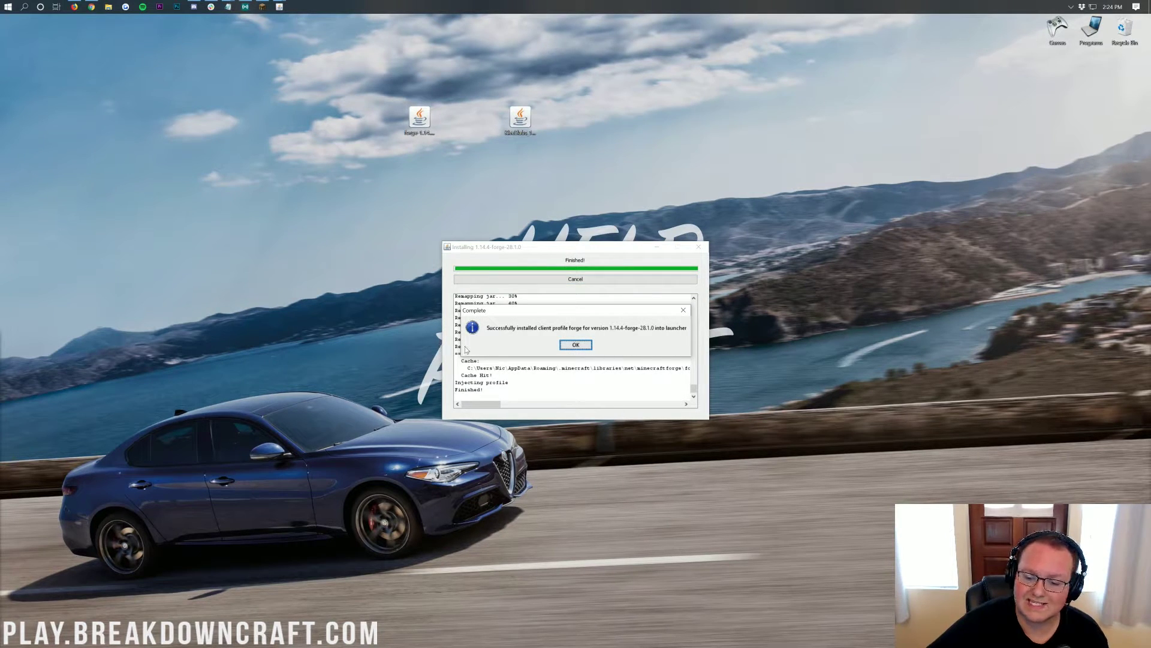
pyautogui.click(575, 346)
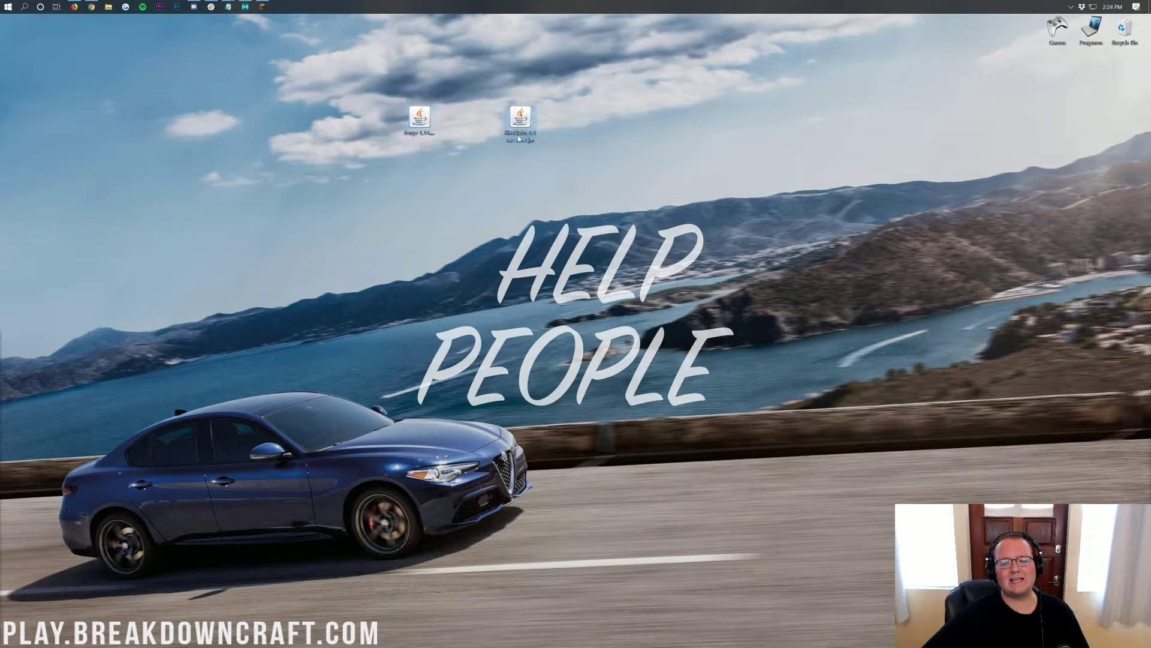
# - Open the Roaming folder by running %appdata% from the Windows Run dialog
pyautogui.click(520, 119)
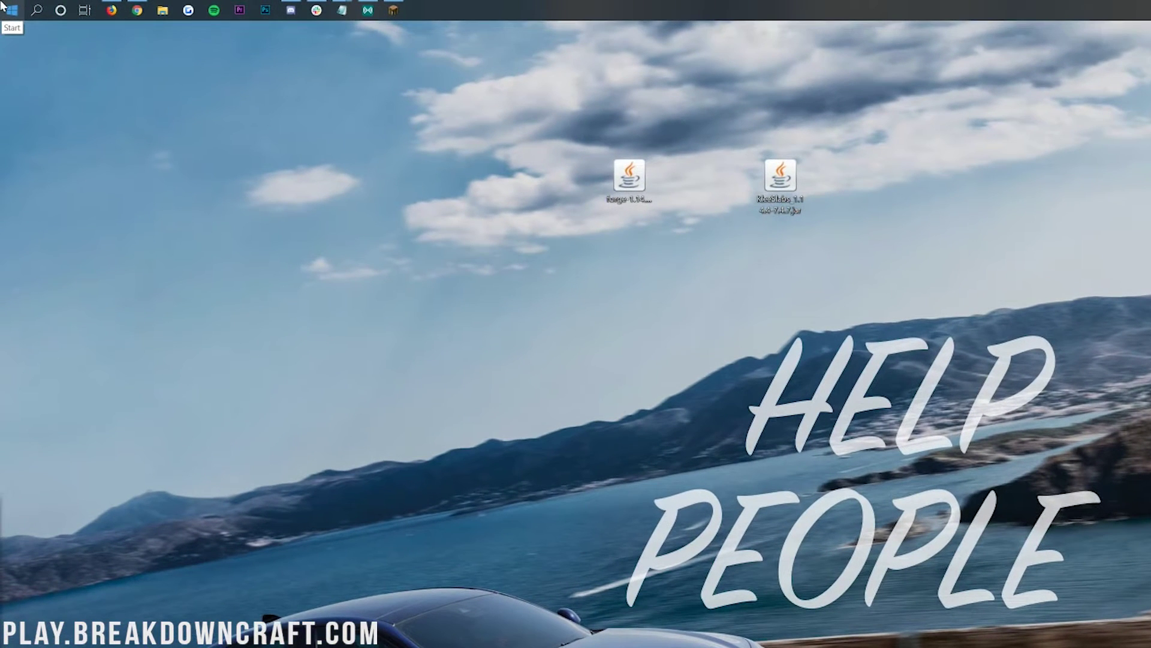
pyautogui.click(2, 6)
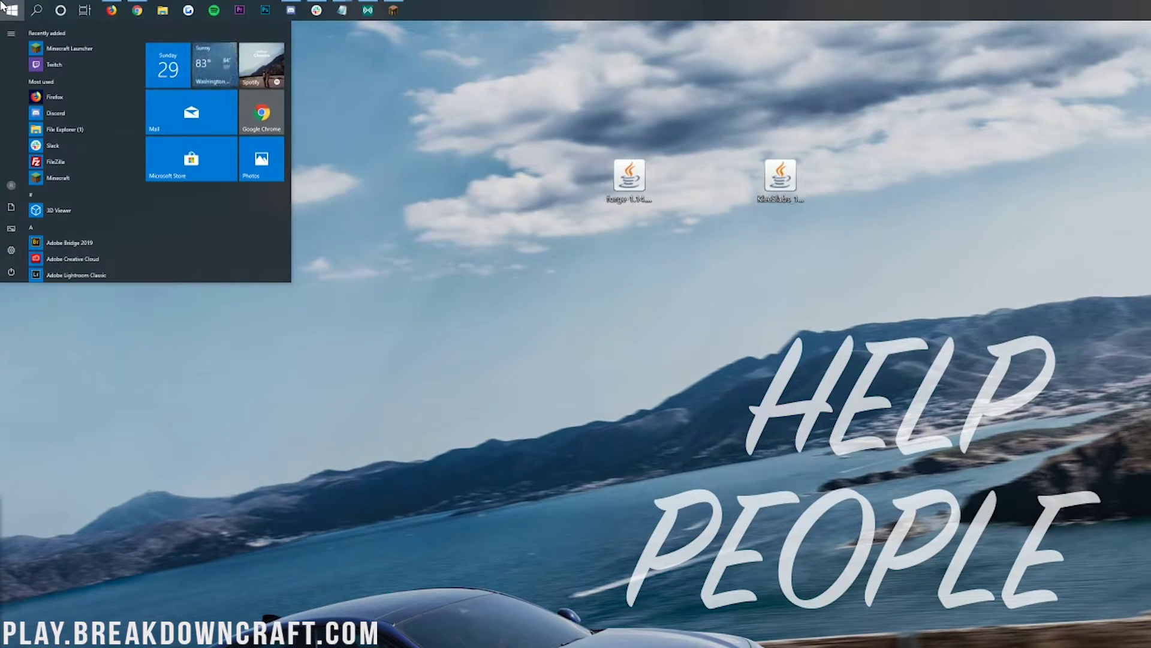
pyautogui.click(3, 6)
pyautogui.write('run')
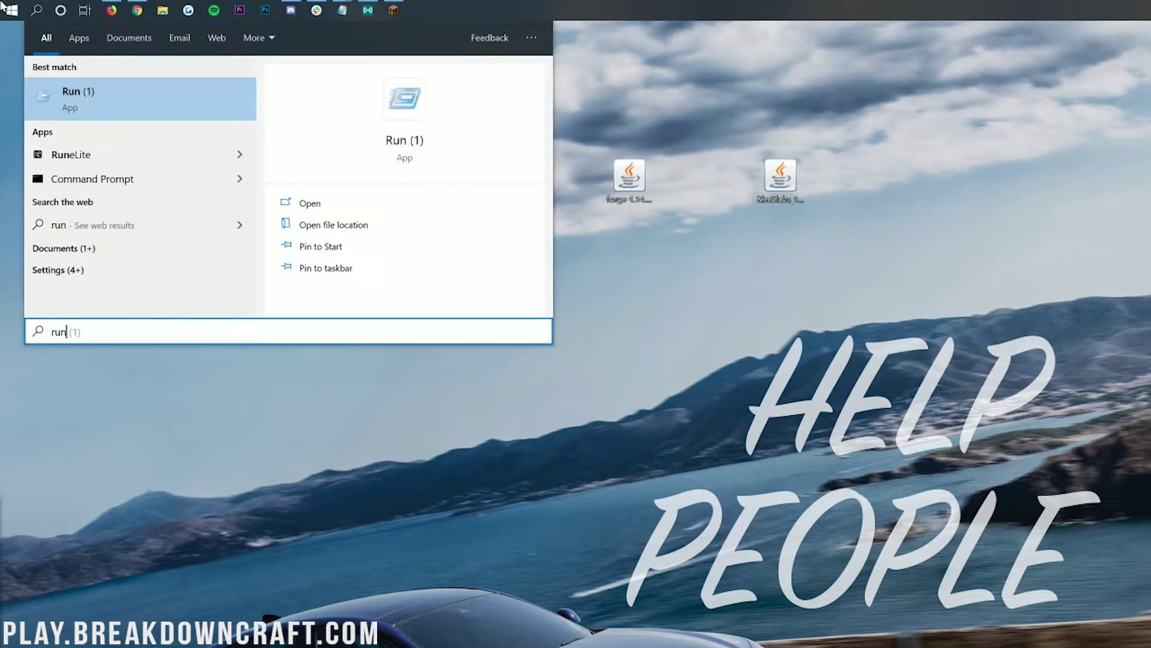
pyautogui.click(93, 100)
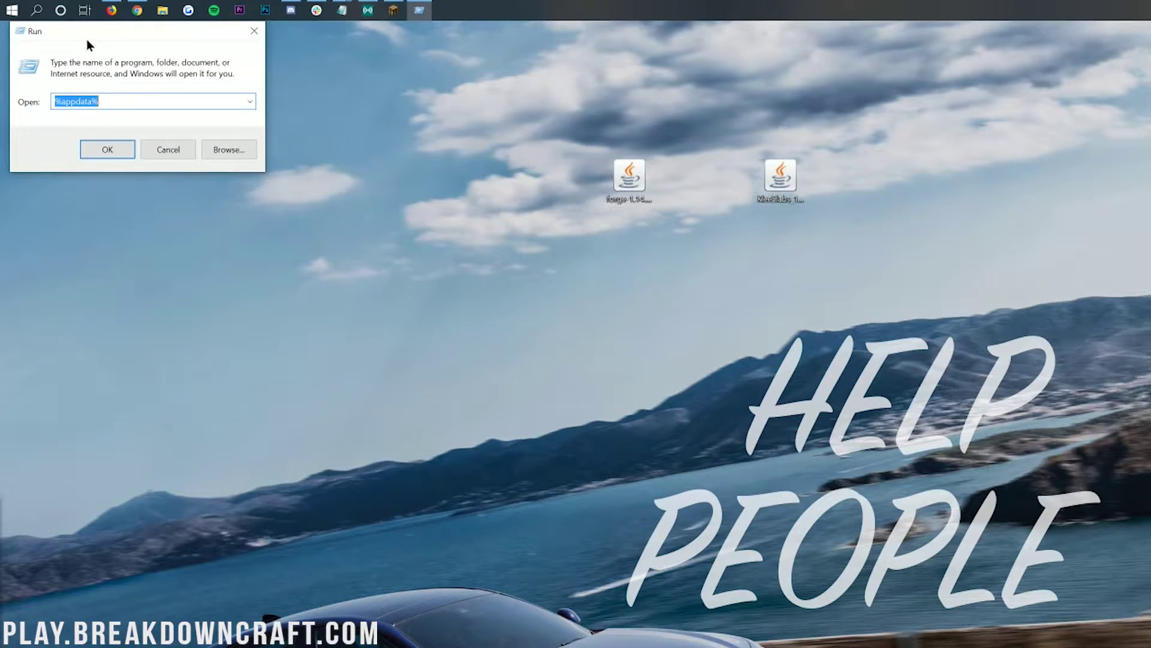
pyautogui.moveTo(87, 38); pyautogui.dragTo(91, 53)
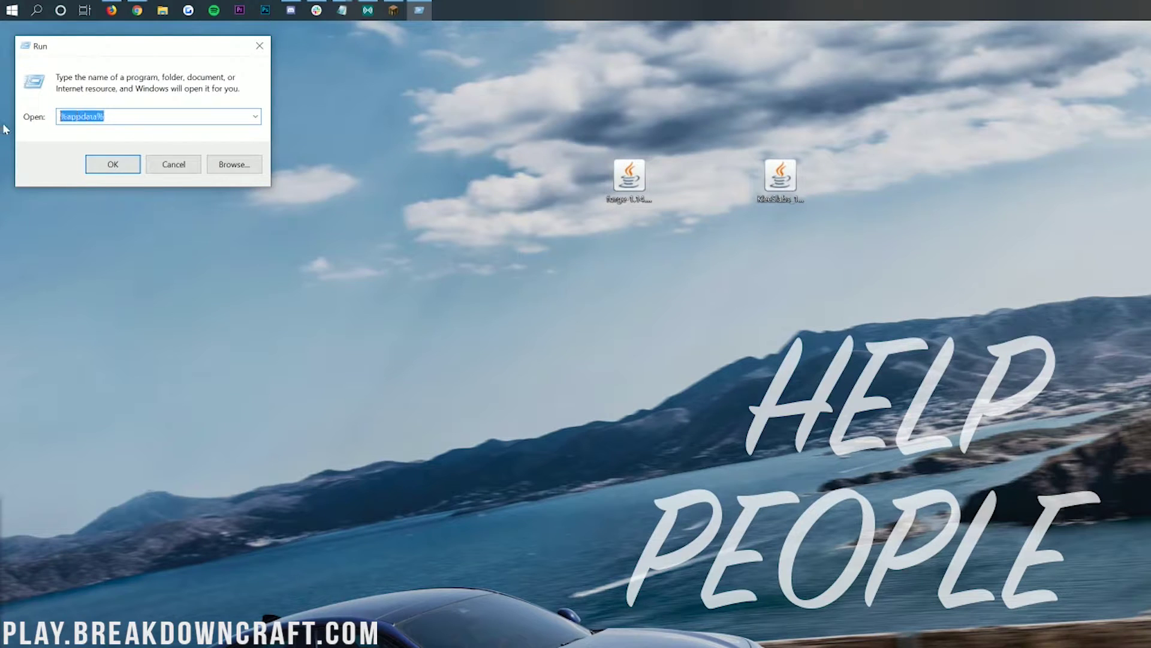
pyautogui.write('%appdat')
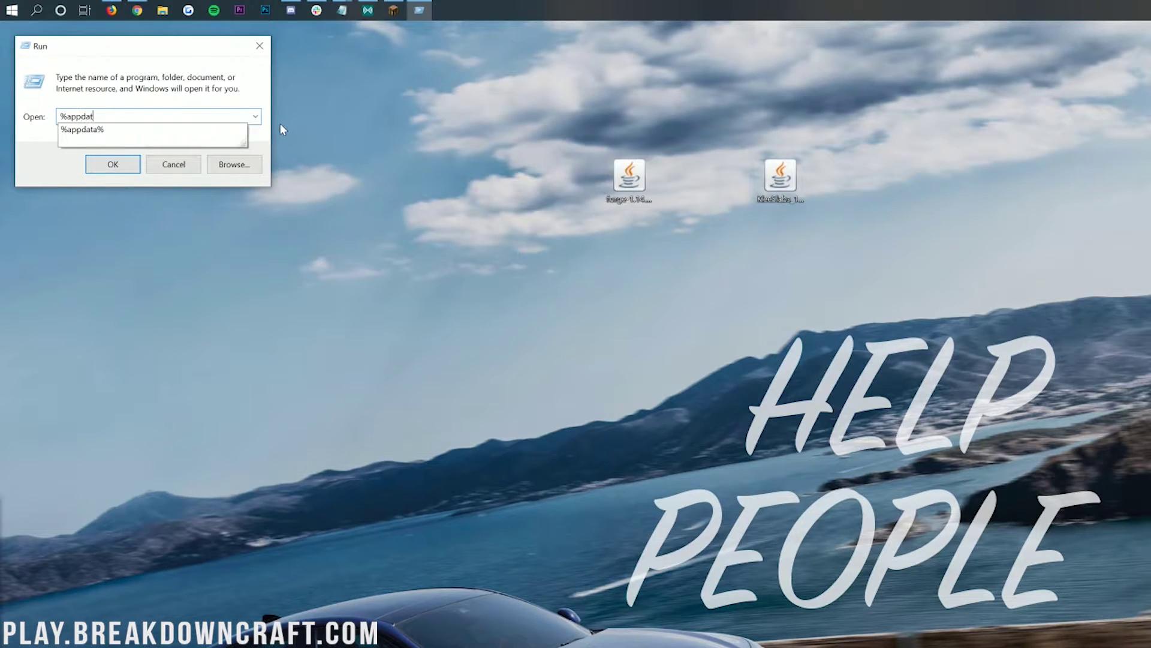
pyautogui.write('a%')
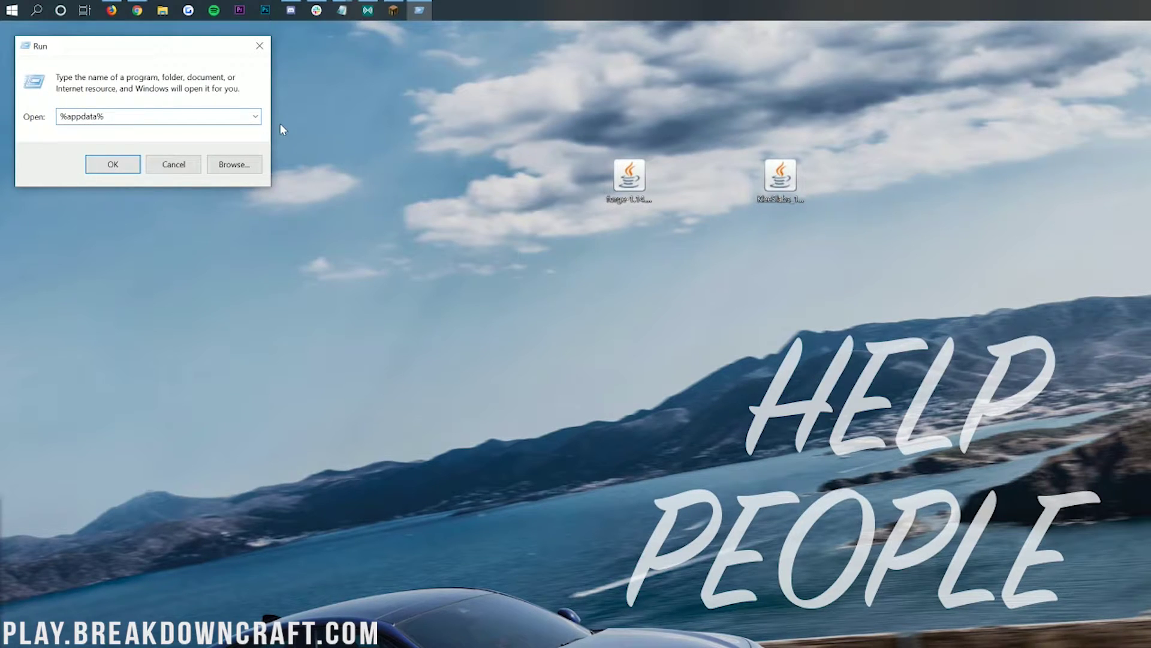
pyautogui.press('Return')
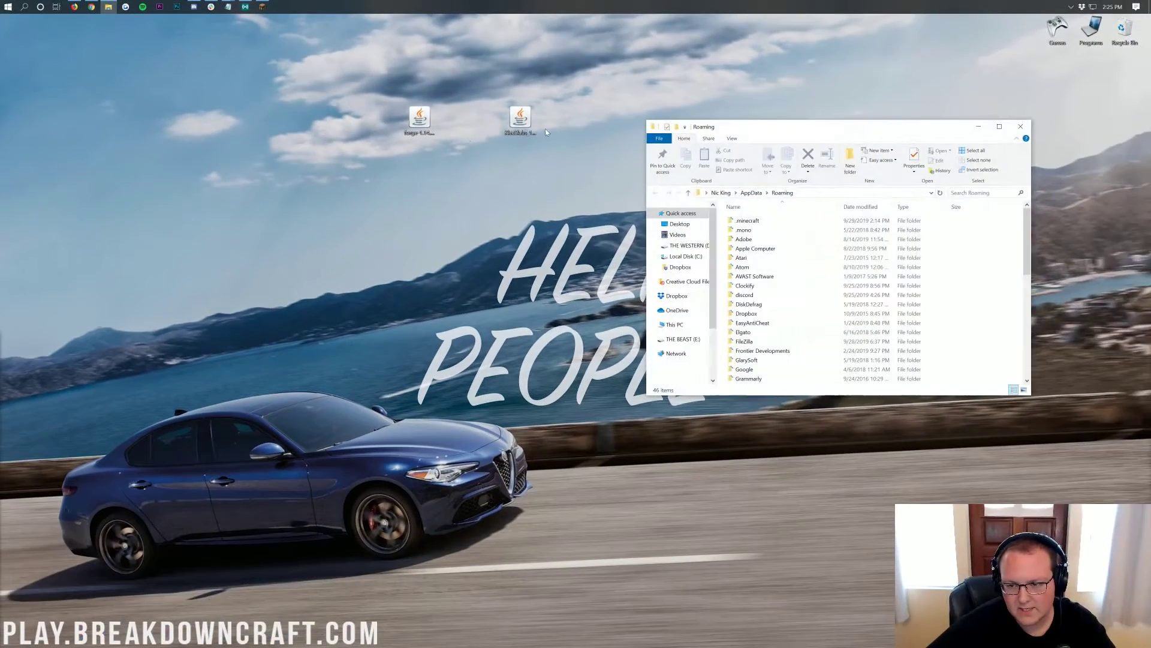
# - Place the Roaming window below the desktop jars, and delete the existing mods folder inside .minecraft
pyautogui.moveTo(742, 132); pyautogui.dragTo(401, 160)
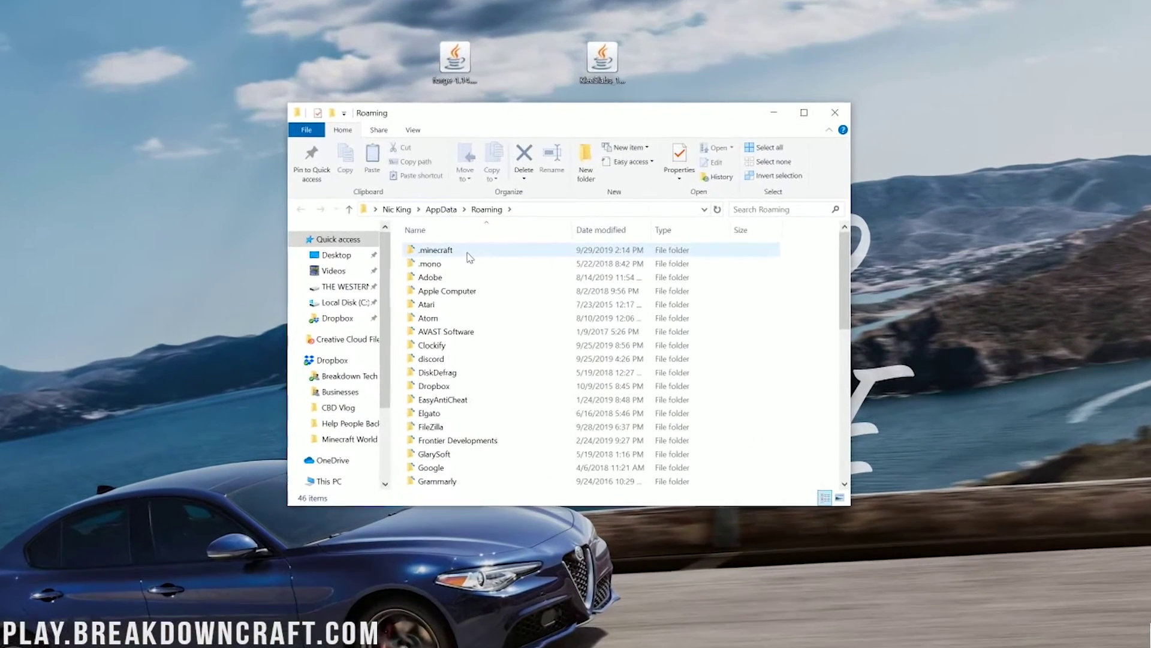
pyautogui.click(404, 251)
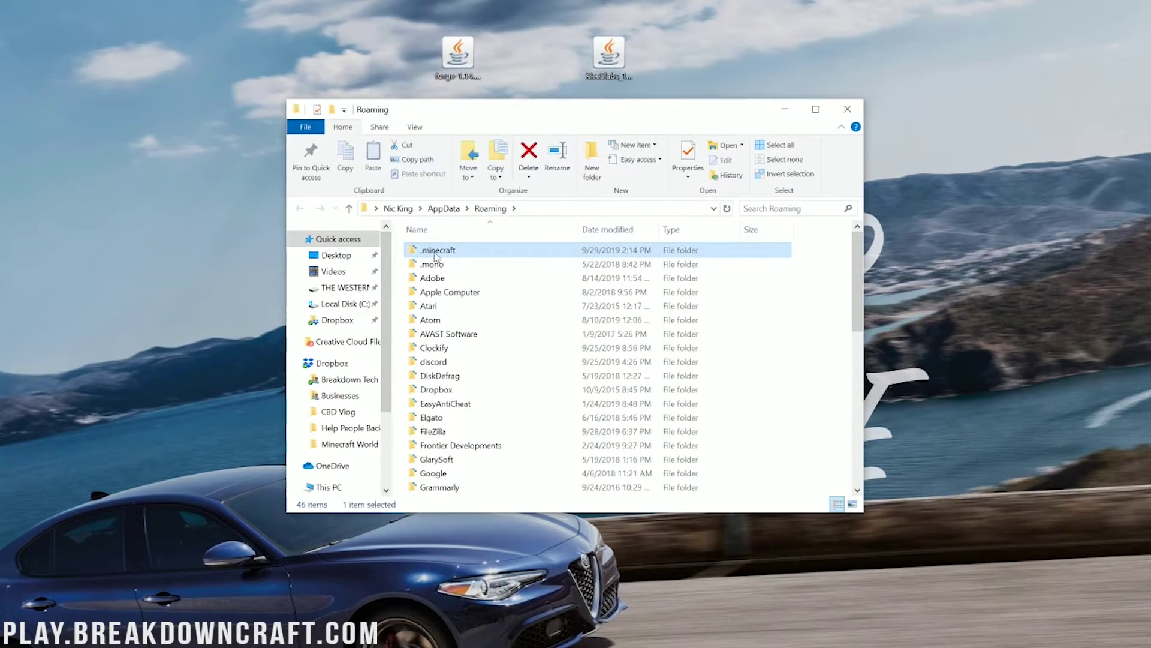
pyautogui.doubleClick(434, 252)
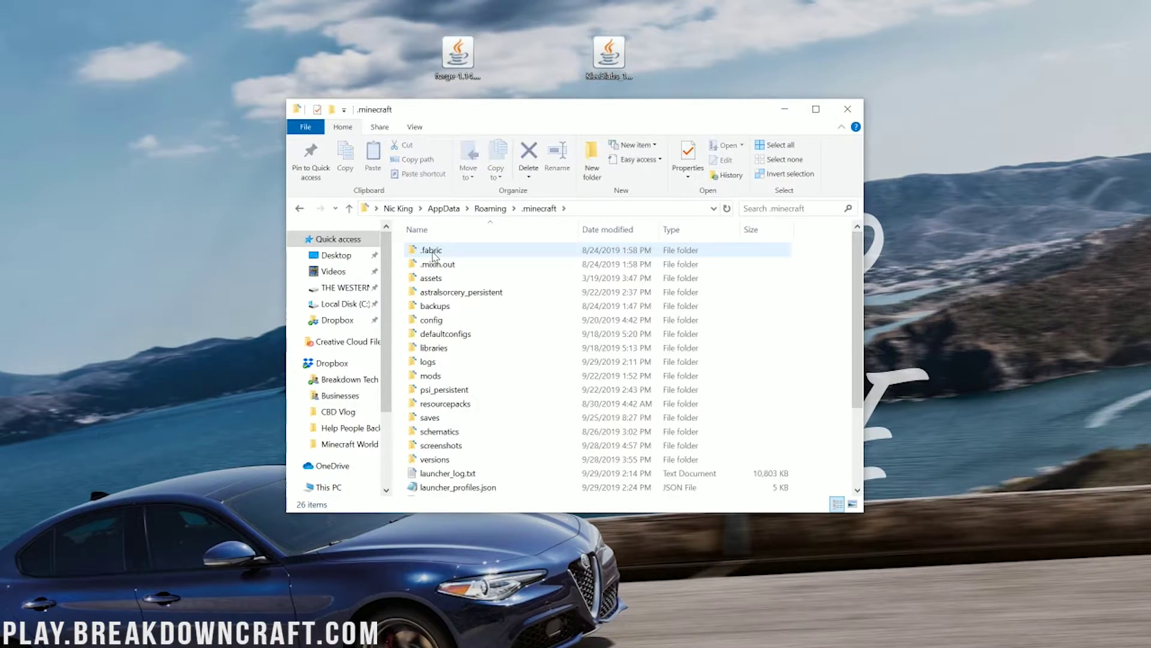
pyautogui.click(431, 375)
pyautogui.rightClick(430, 376)
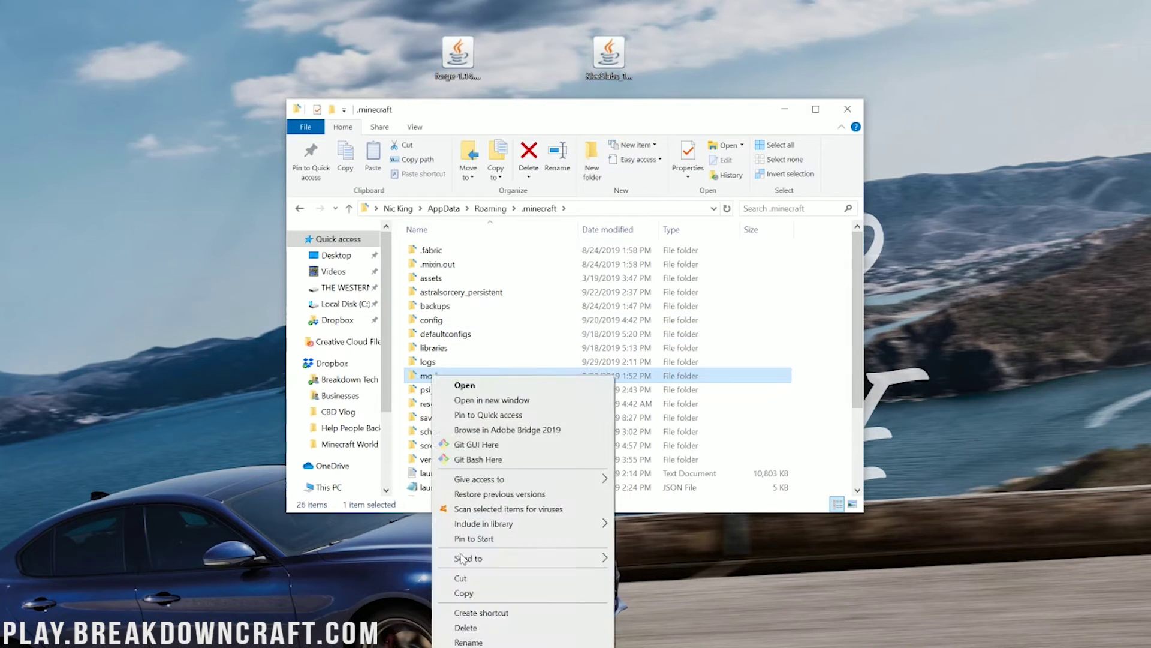
pyautogui.click(482, 629)
pyautogui.press('Return')
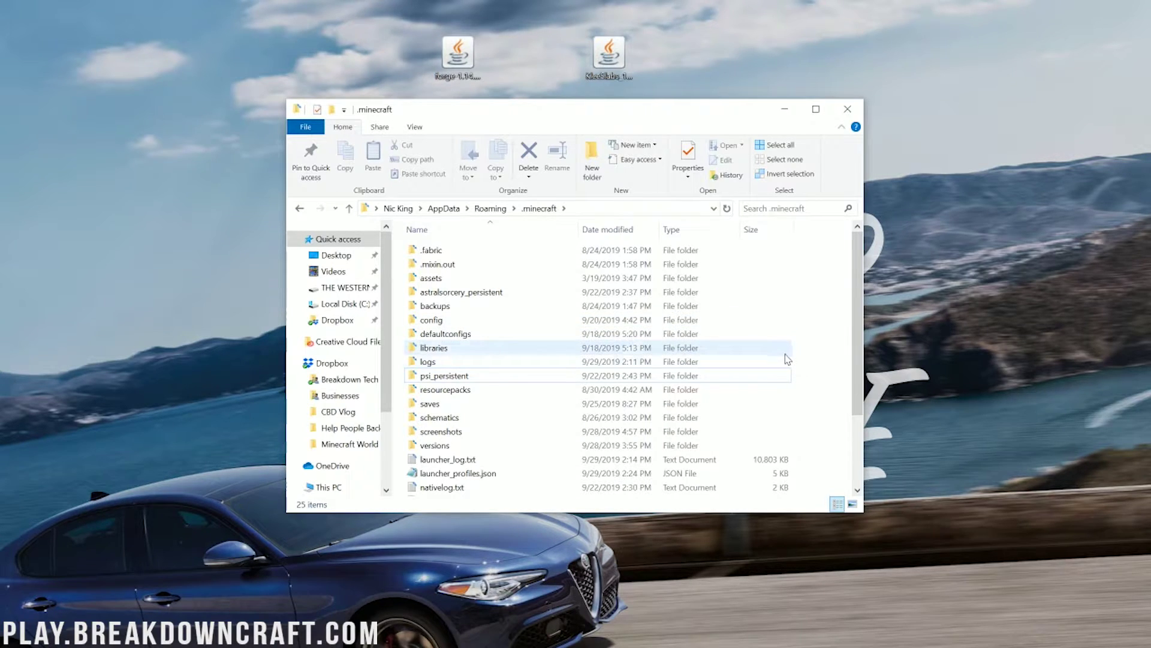
# - Create a new folder named mods in .minecraft and put the KleeSlabs jar from the desktop into it
pyautogui.rightClick(793, 363)
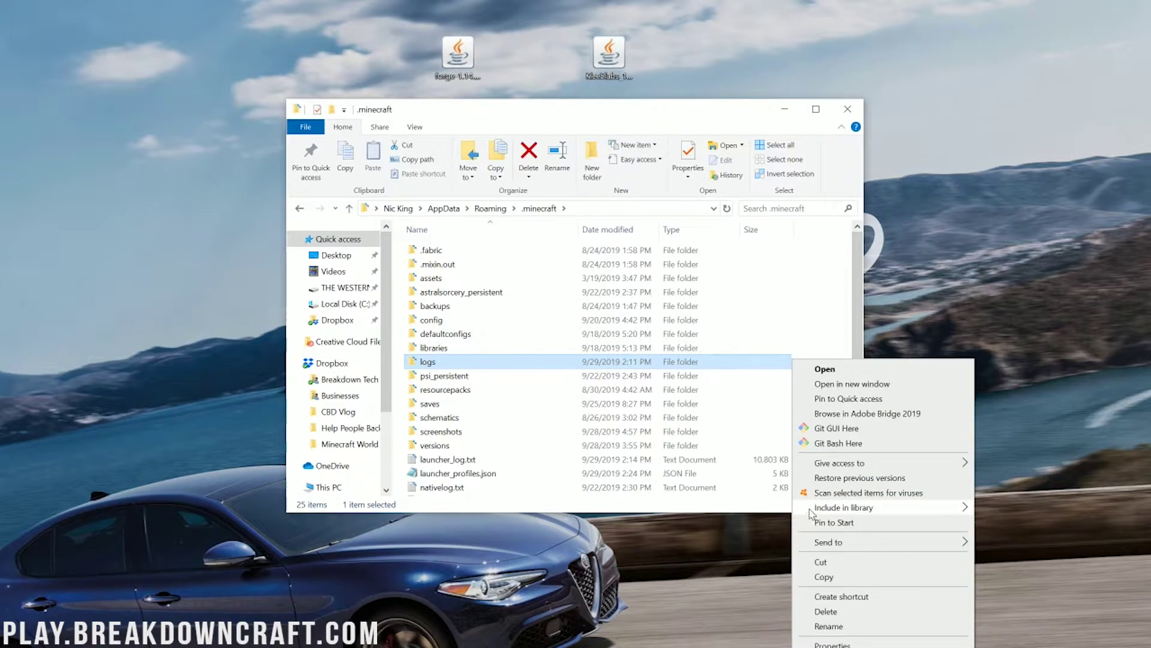
pyautogui.click(813, 334)
pyautogui.rightClick(803, 337)
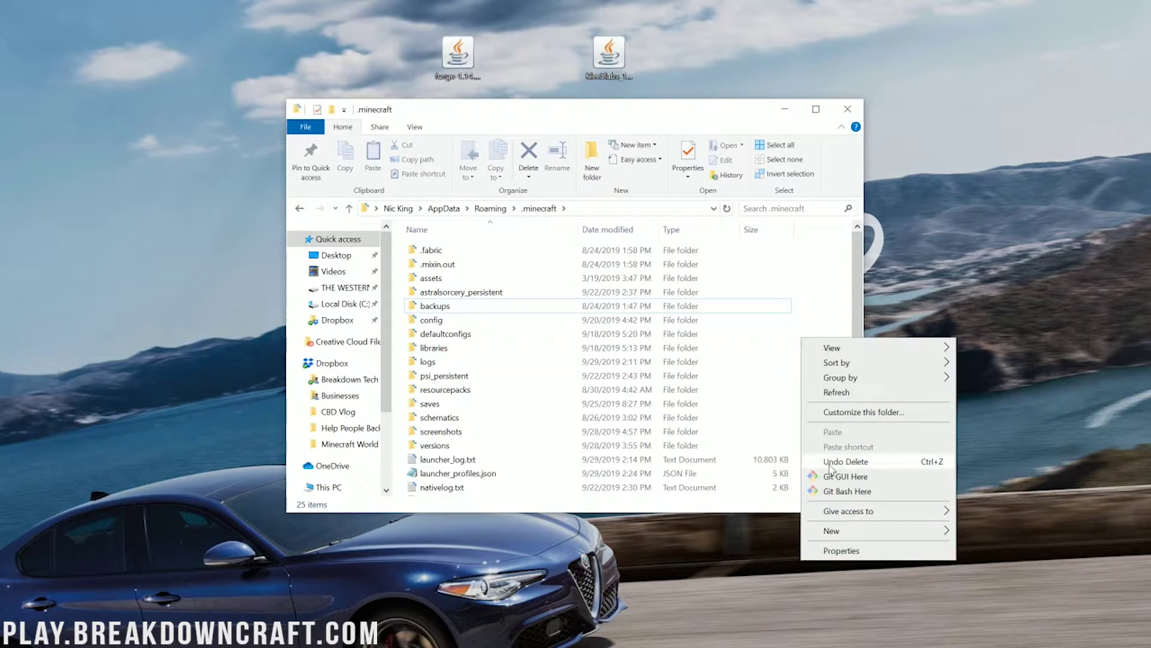
pyautogui.moveTo(851, 535)
pyautogui.click(986, 530)
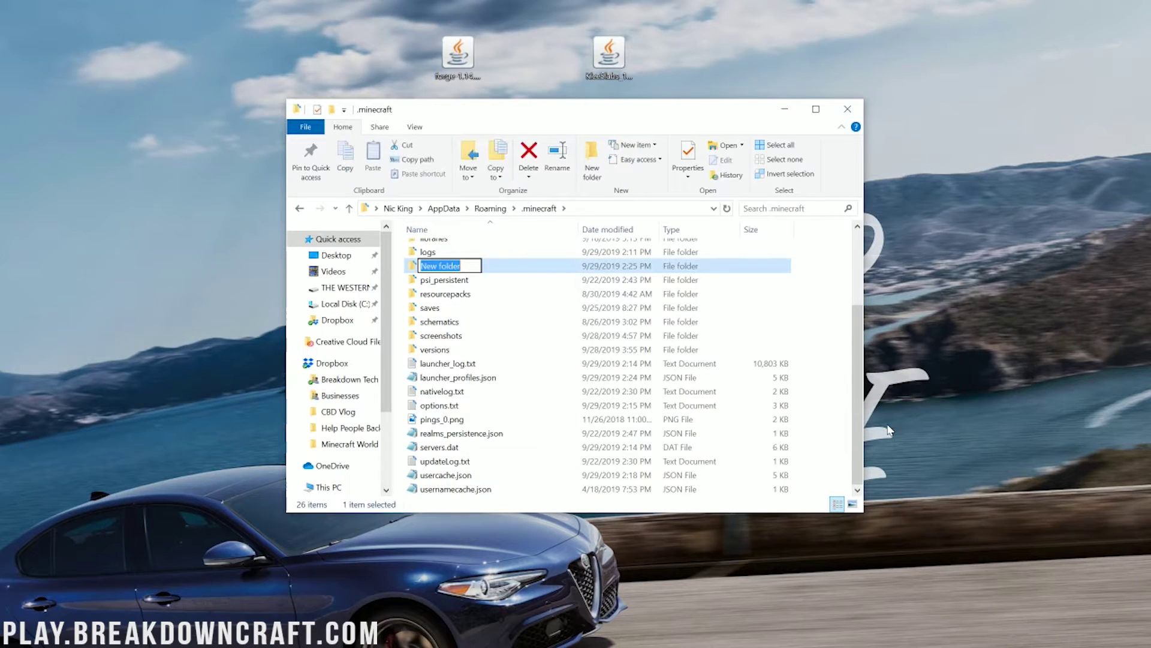
pyautogui.write('mods')
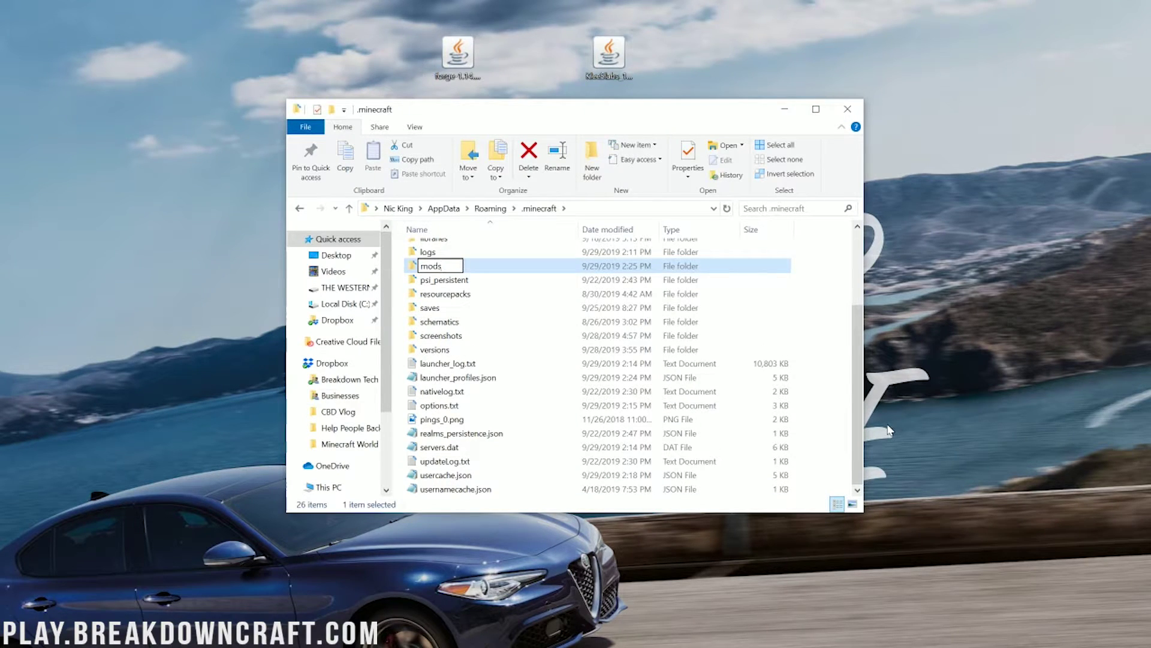
pyautogui.press('Return')
pyautogui.doubleClick(486, 267)
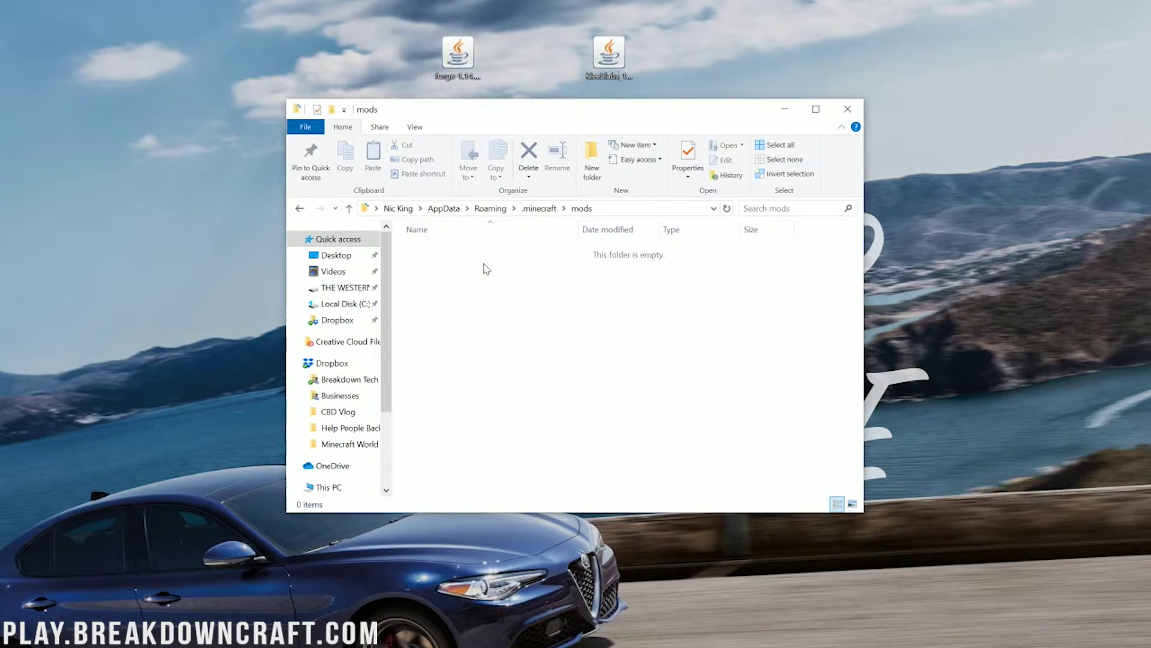
pyautogui.moveTo(609, 57); pyautogui.dragTo(460, 326)
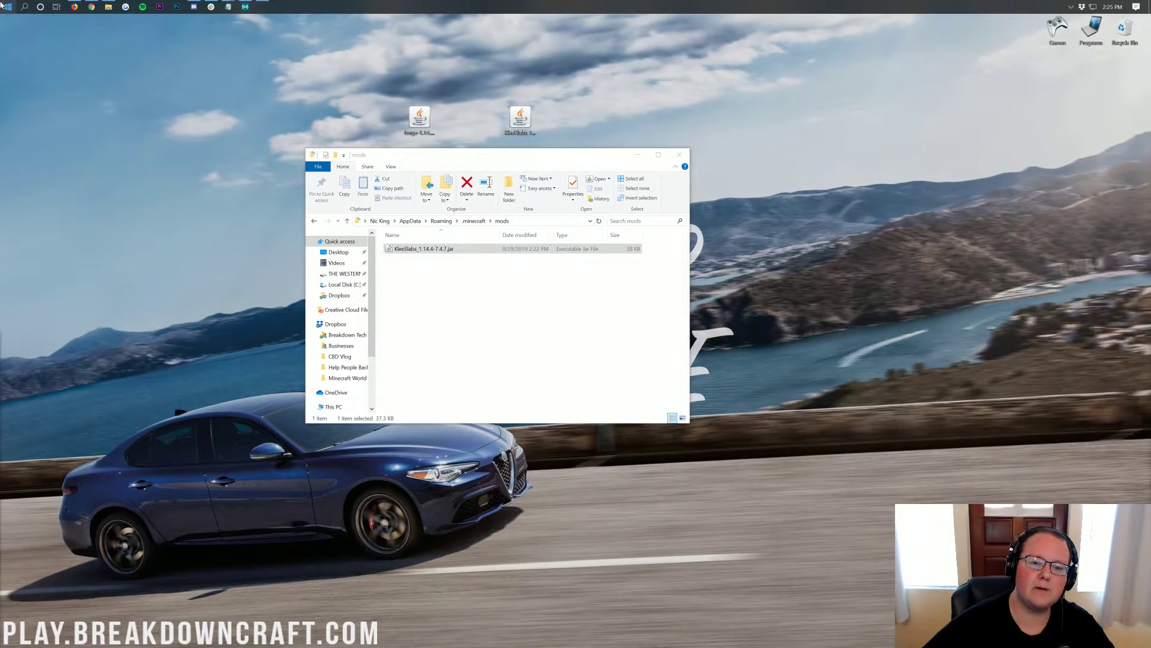
# - Start the Minecraft Launcher and show the list of Java Edition installations
pyautogui.click(2, 5)
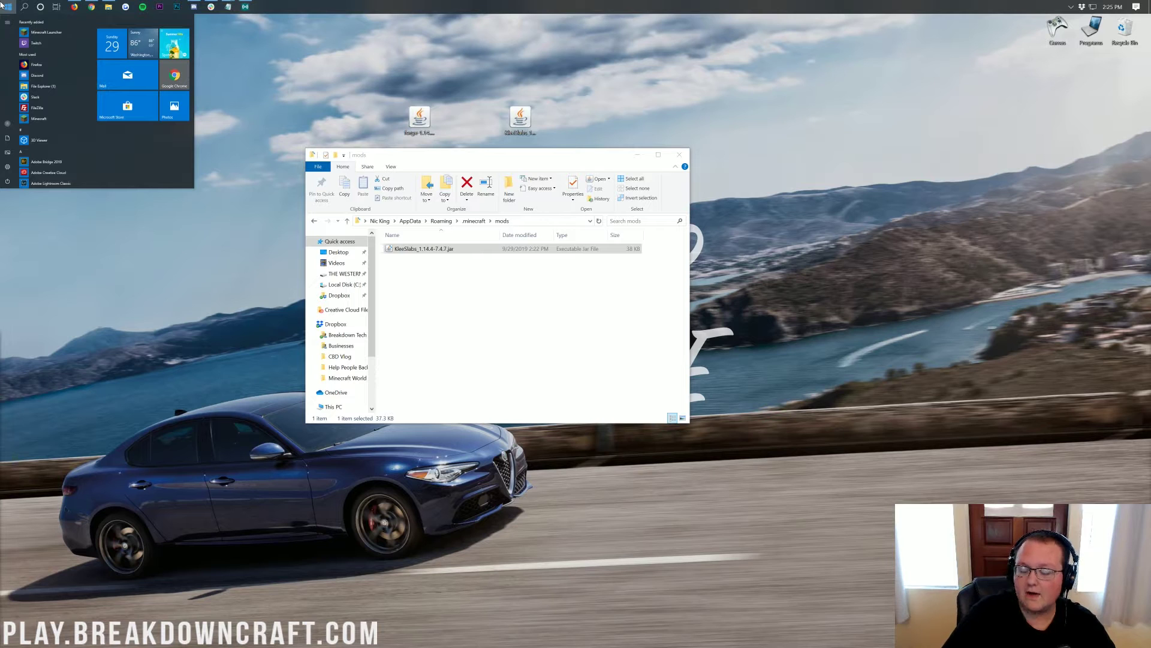
pyautogui.write('minecraft')
pyautogui.press('Return')
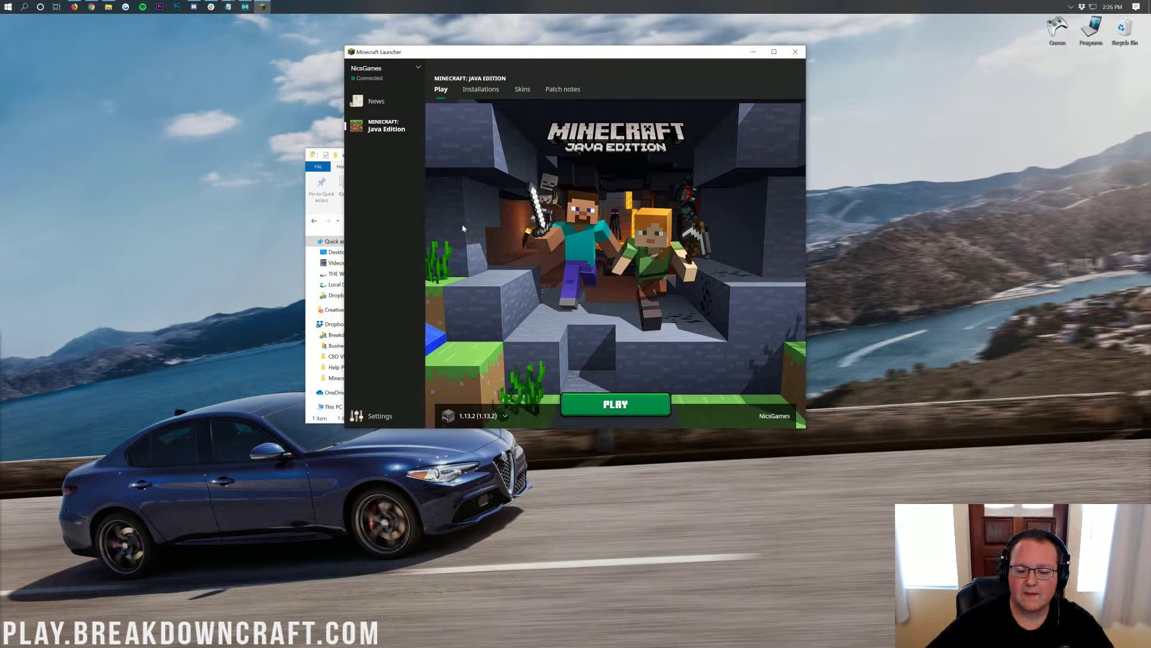
pyautogui.click(473, 92)
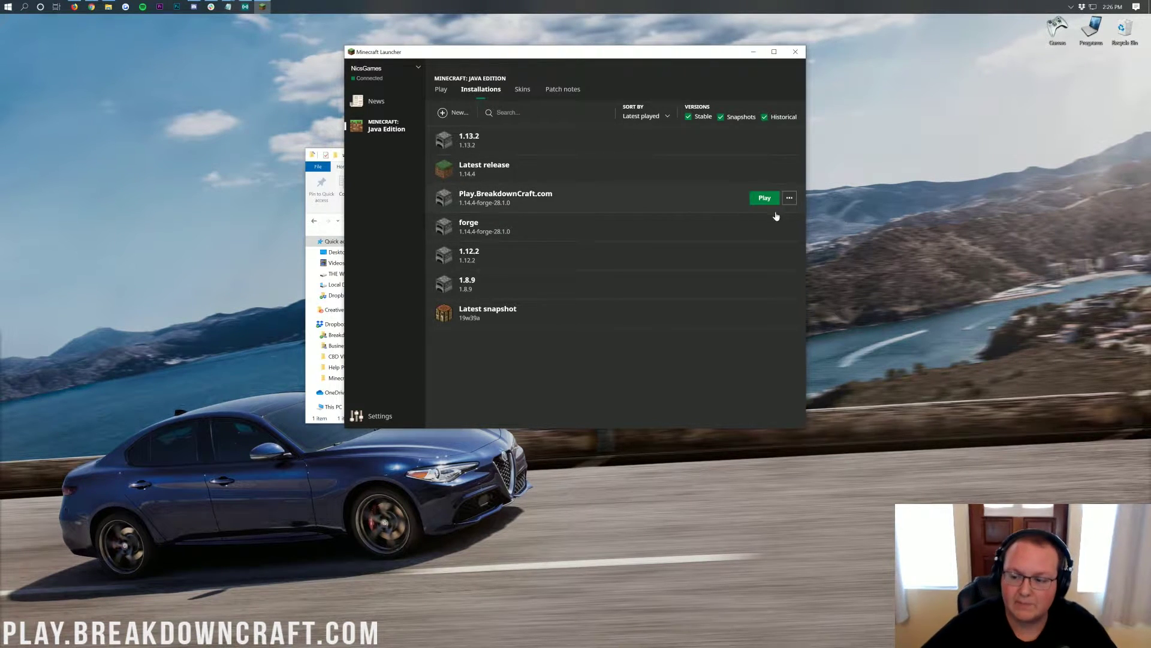
# - Delete the existing Play.BreakdownCraft.com installation from the Java Edition installations list
pyautogui.click(789, 199)
pyautogui.click(782, 251)
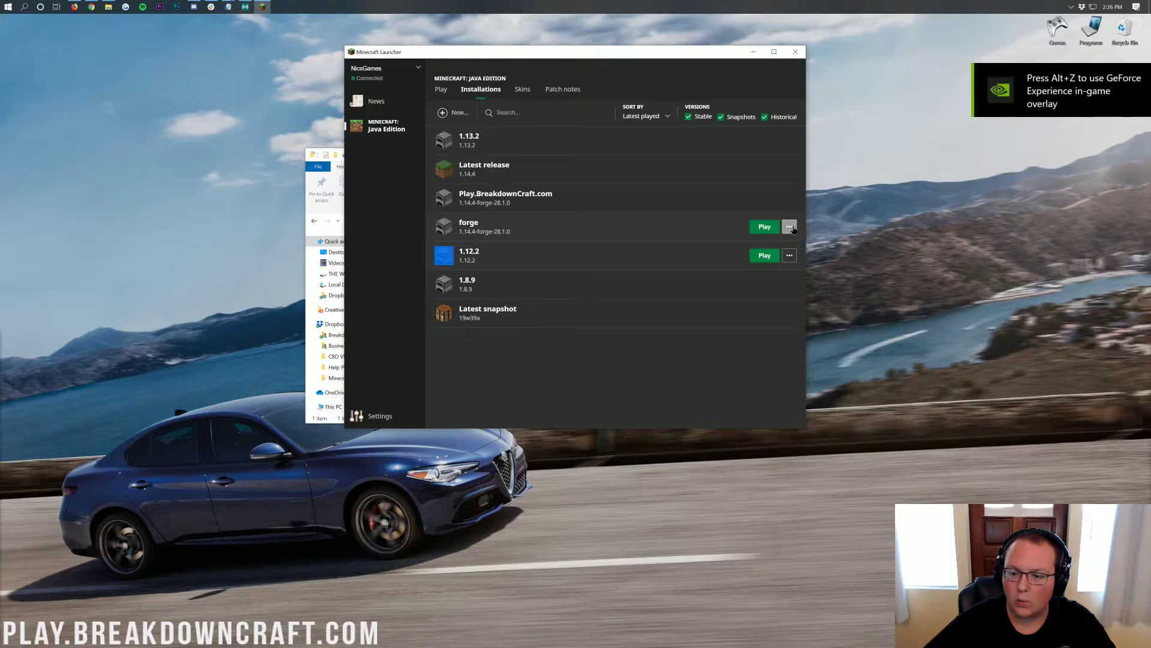
pyautogui.click(789, 198)
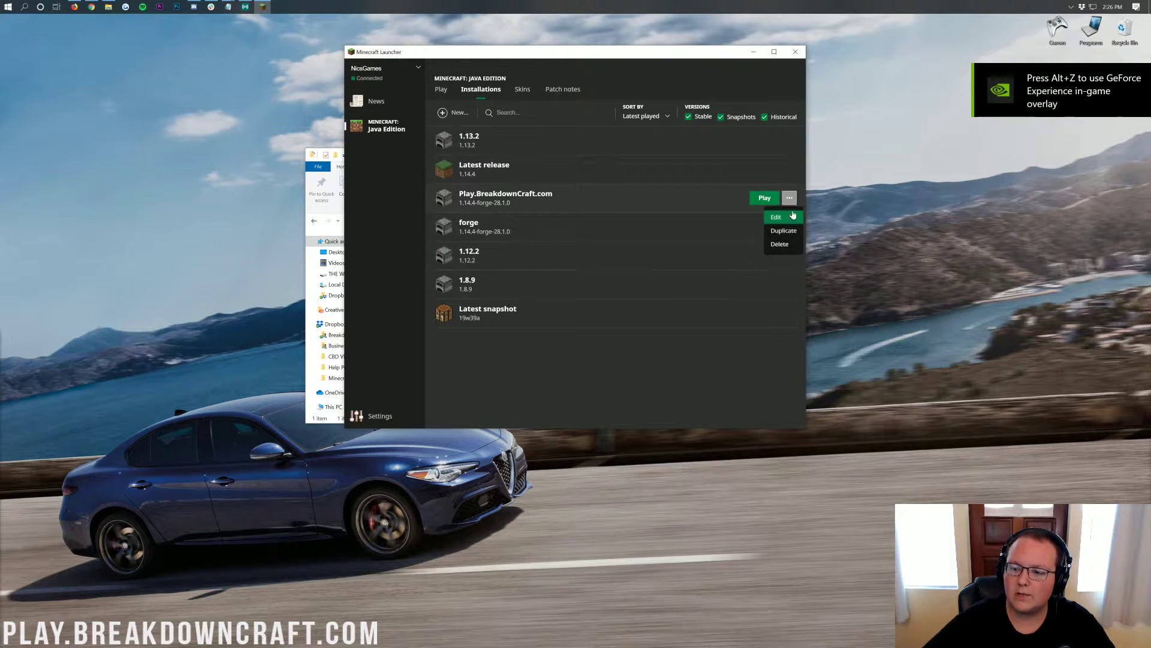
pyautogui.click(782, 244)
pyautogui.click(595, 256)
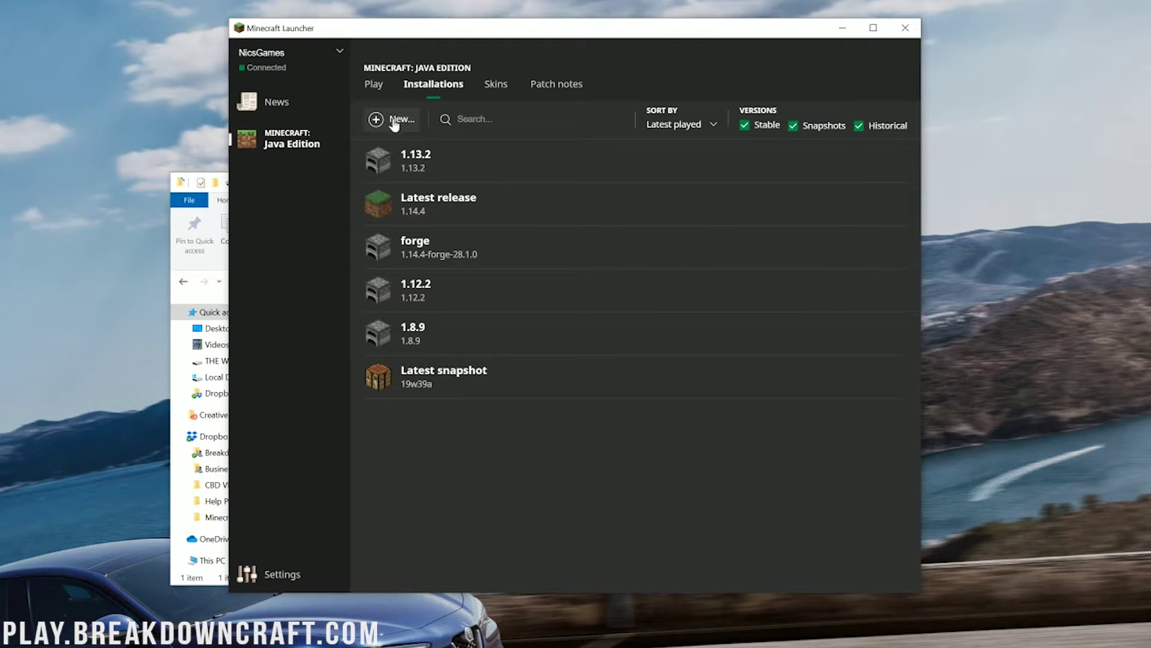
# - Start a new Java Edition installation and name it Play.BreakdownCraft.com
pyautogui.click(396, 120)
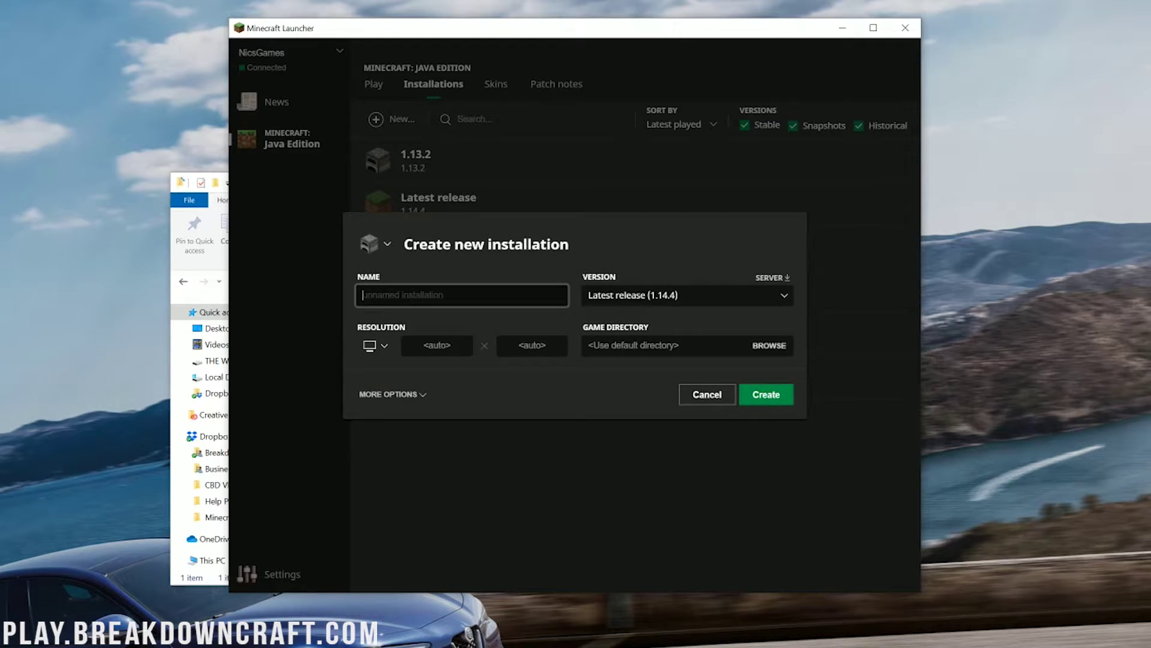
pyautogui.write('Play.BreakdownCraft.com')
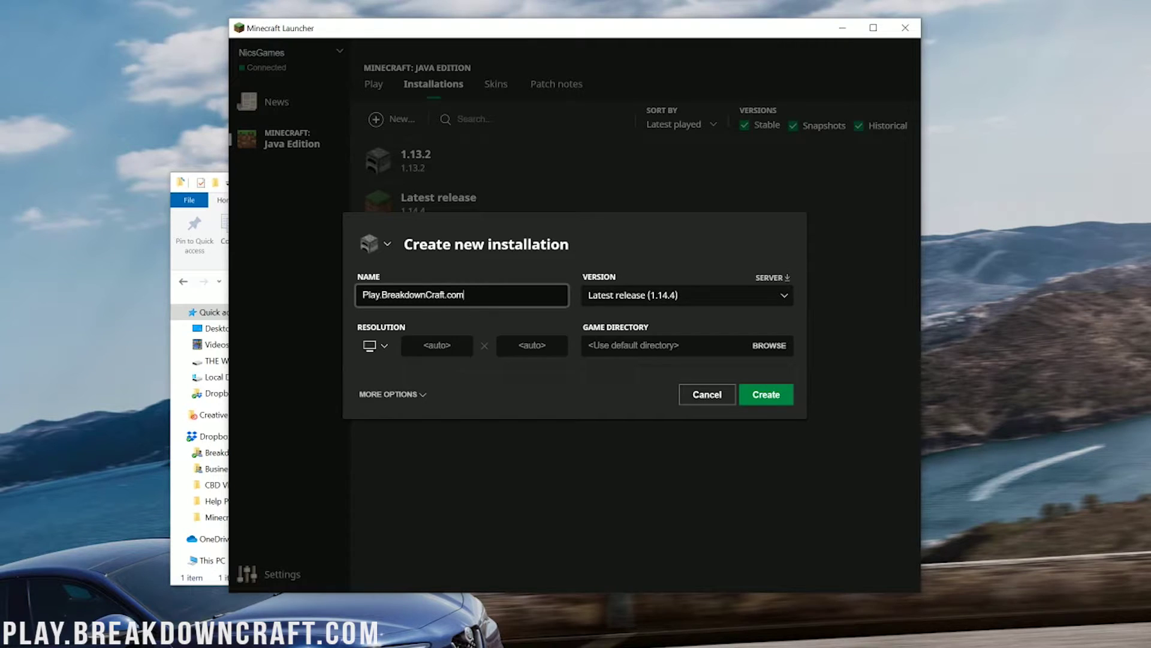
pyautogui.hotkey('ctrl', 'a')
pyautogui.click(462, 295)
pyautogui.hotkey('ctrl', 'a')
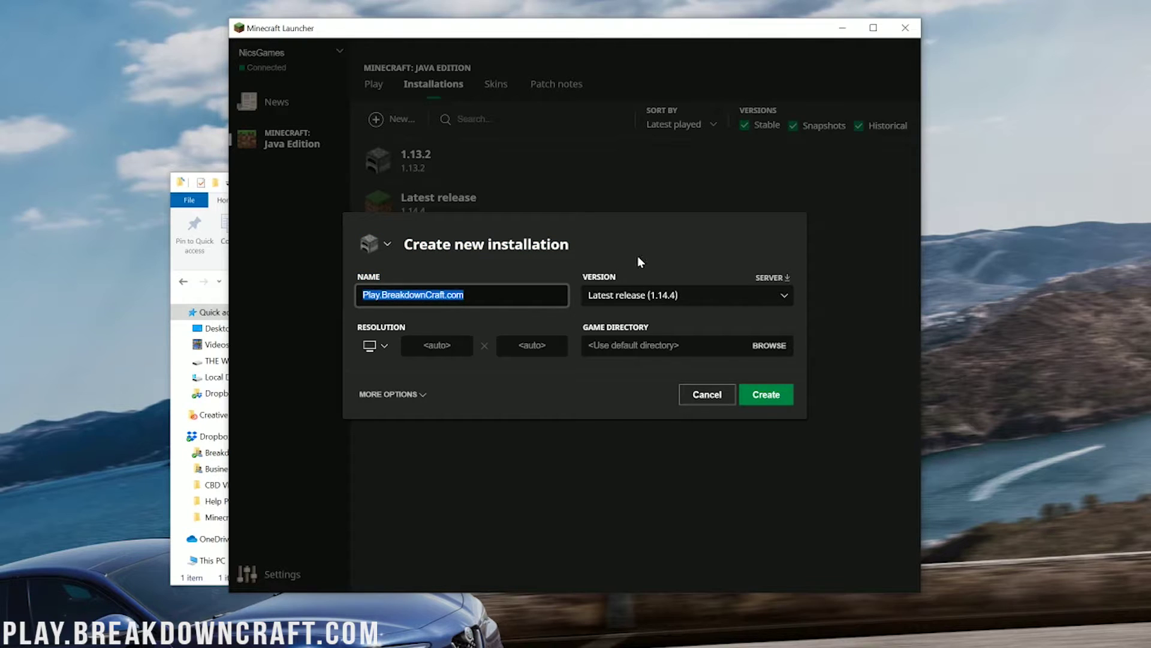
pyautogui.click(629, 239)
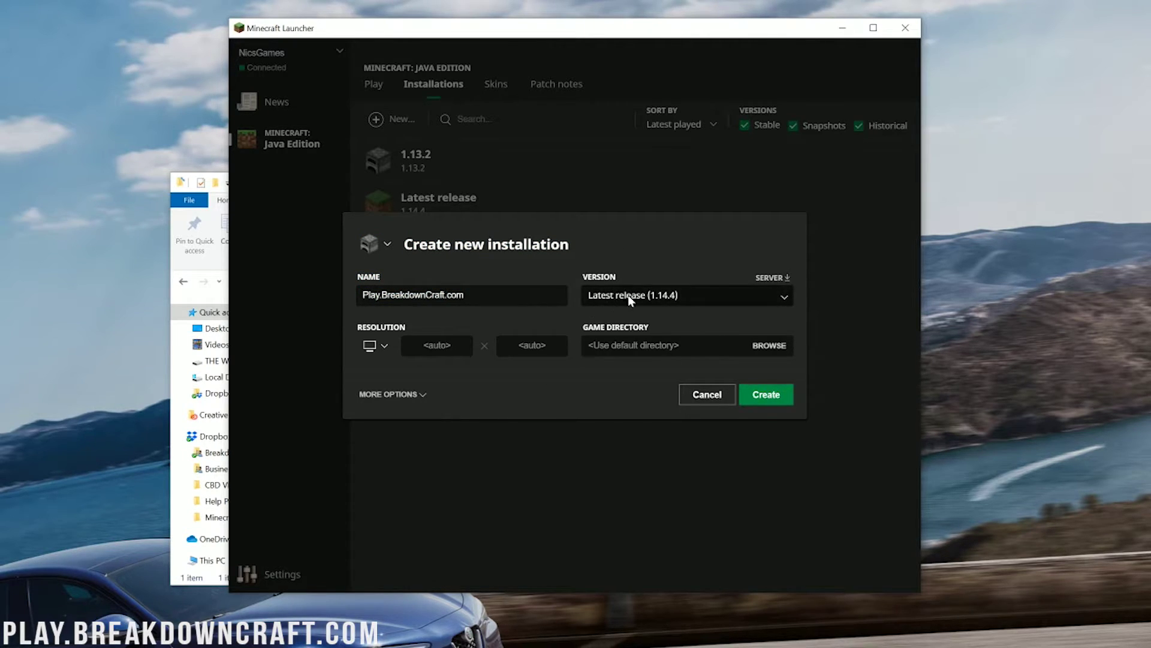
# - Check the Forge jar on the desktop, and set the new installation's version to release 1.14.4-forge-28.1.0
pyautogui.click(646, 297)
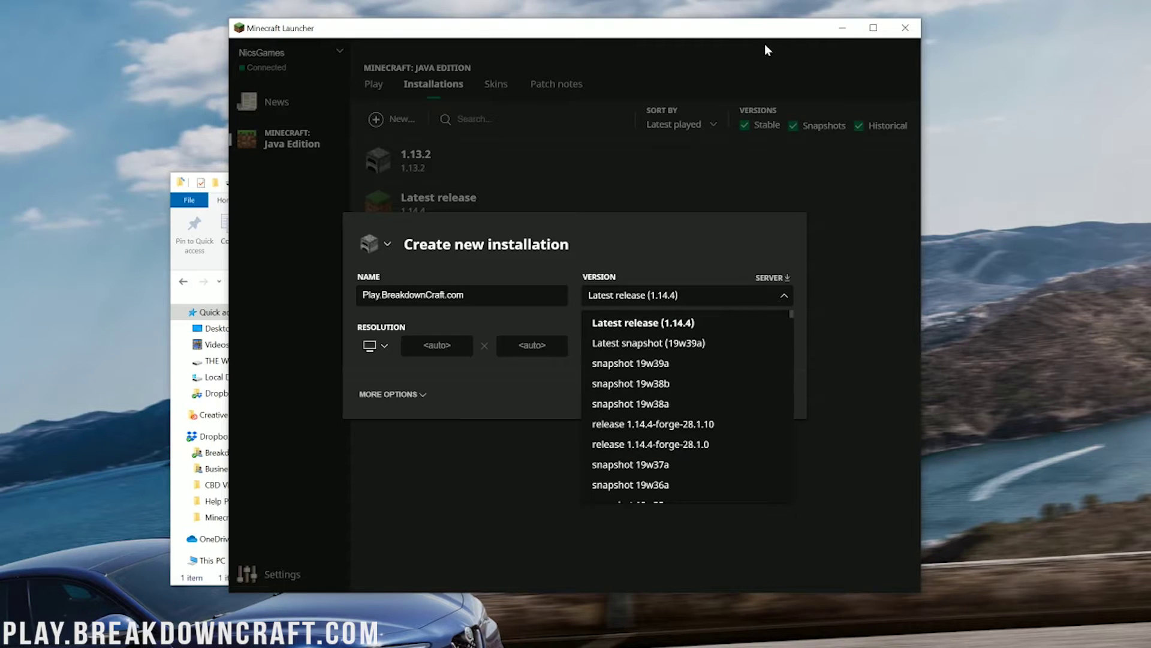
pyautogui.click(842, 30)
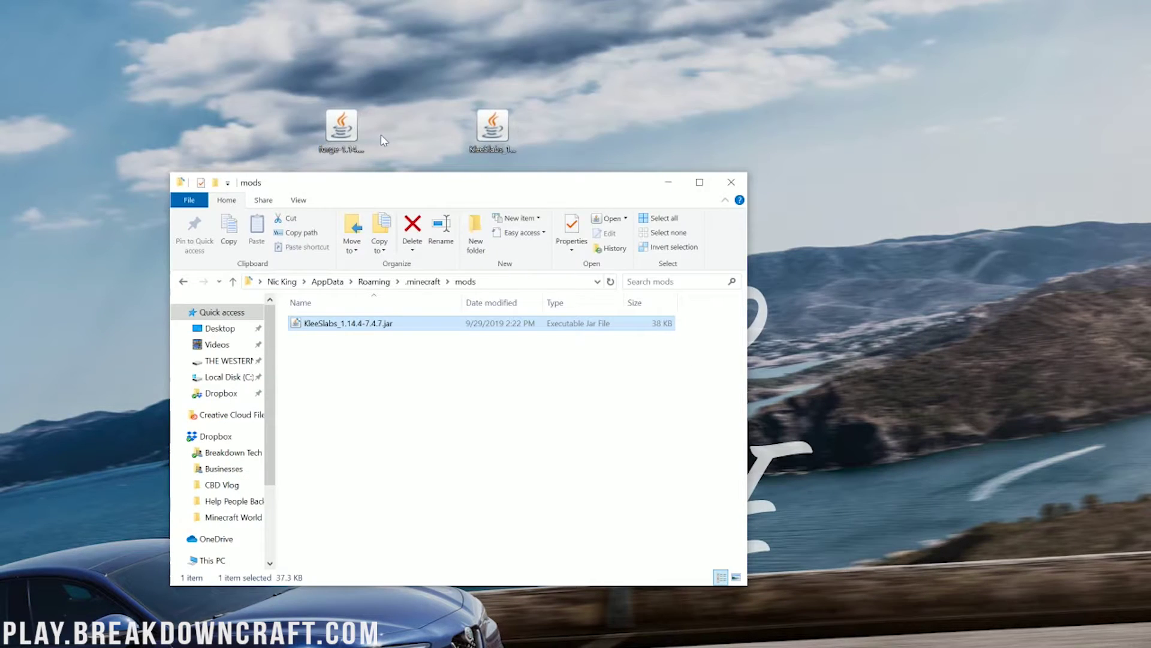
pyautogui.click(342, 129)
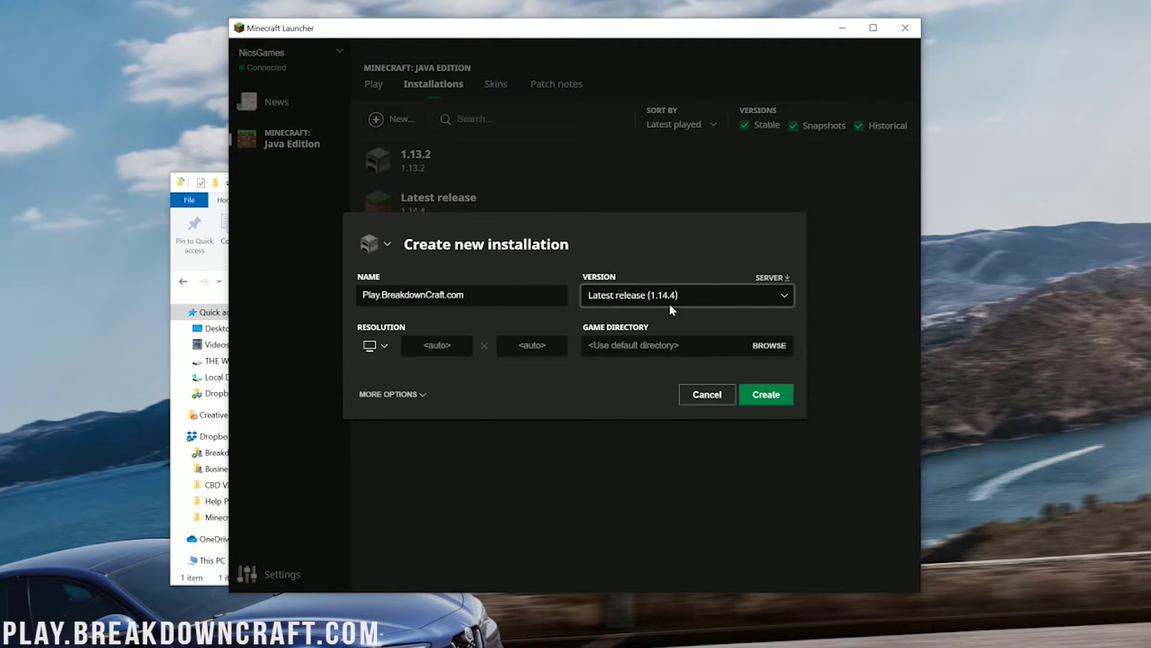
pyautogui.click(670, 304)
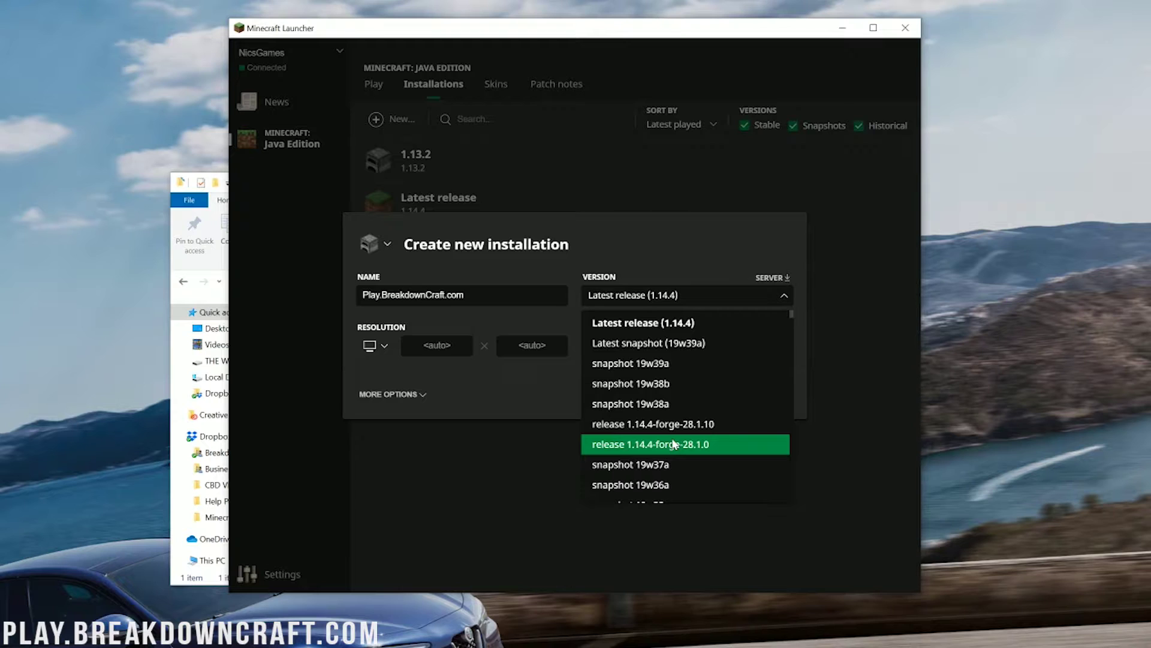
pyautogui.click(672, 444)
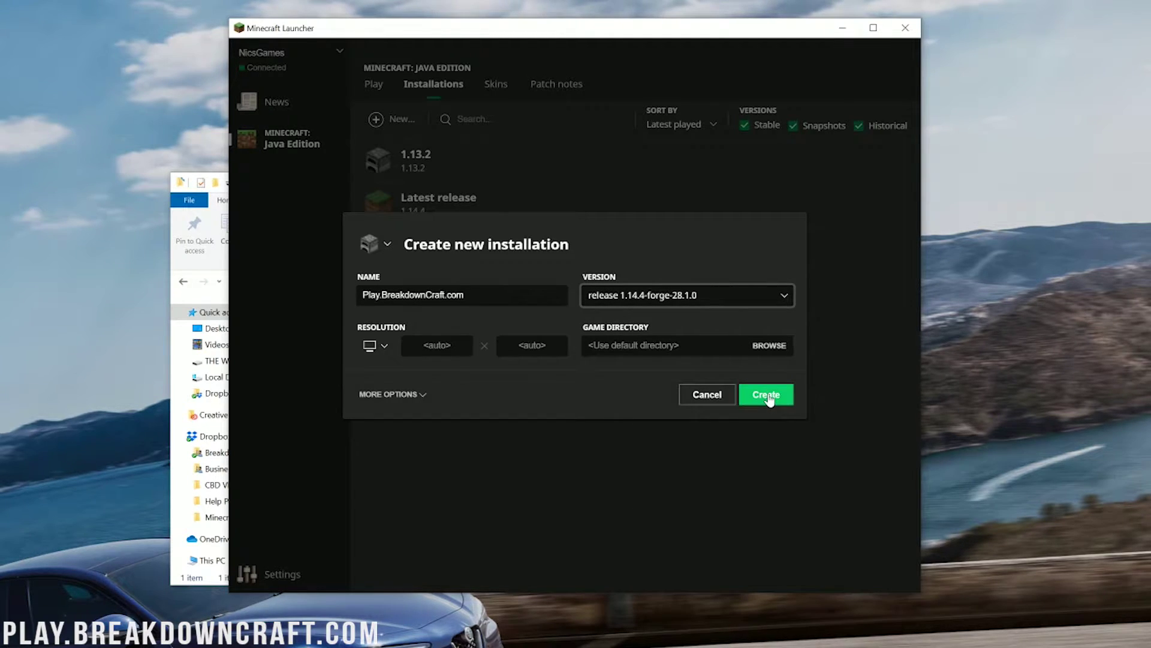
# - Set the installation's resolution to 1920 × 1080 and create the installation
pyautogui.click(377, 346)
pyautogui.click(389, 497)
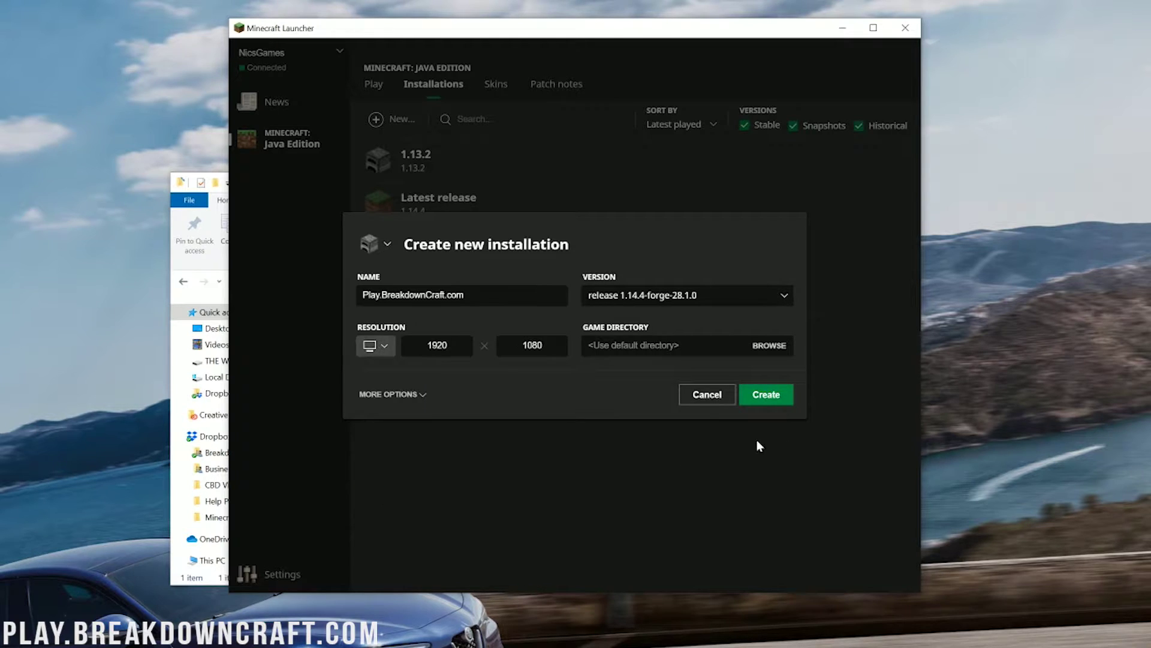
pyautogui.click(767, 396)
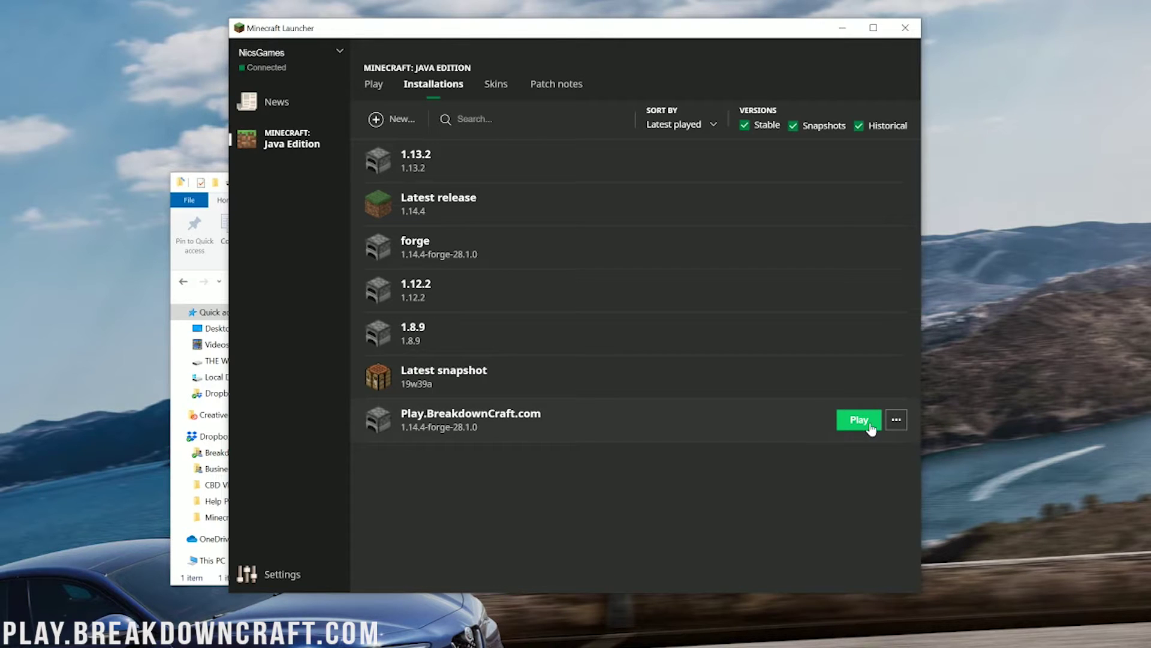
# - Try to launch the Play.BreakdownCraft.com installation, and force the game to close, dismissing the launcher's error
pyautogui.click(870, 426)
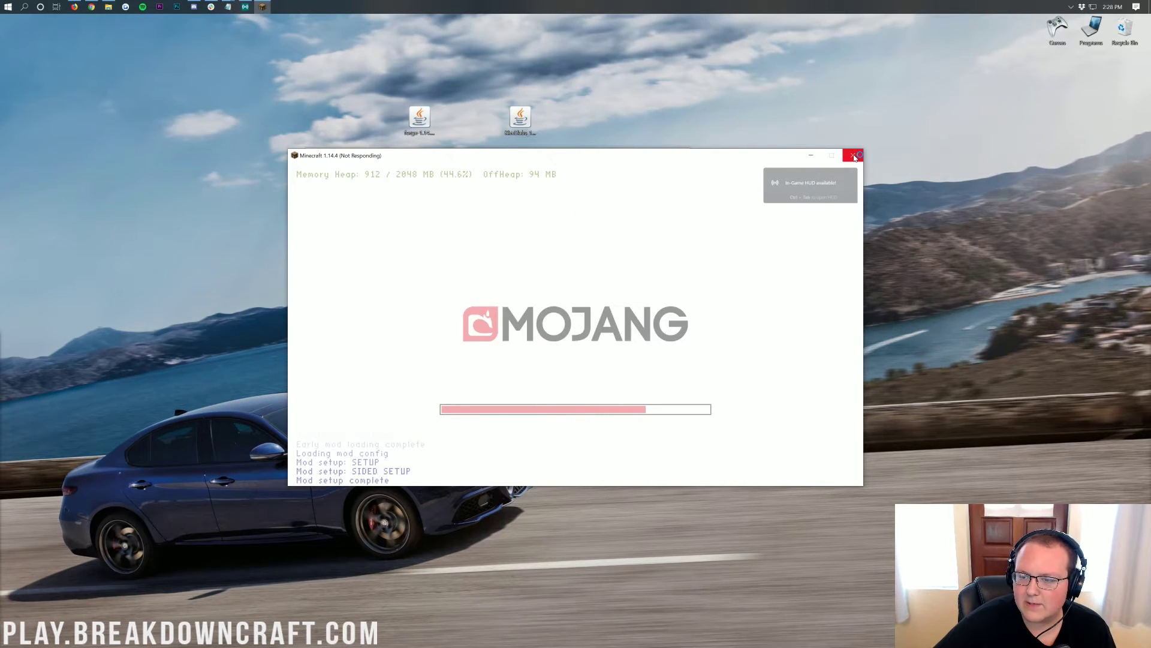
pyautogui.click(854, 156)
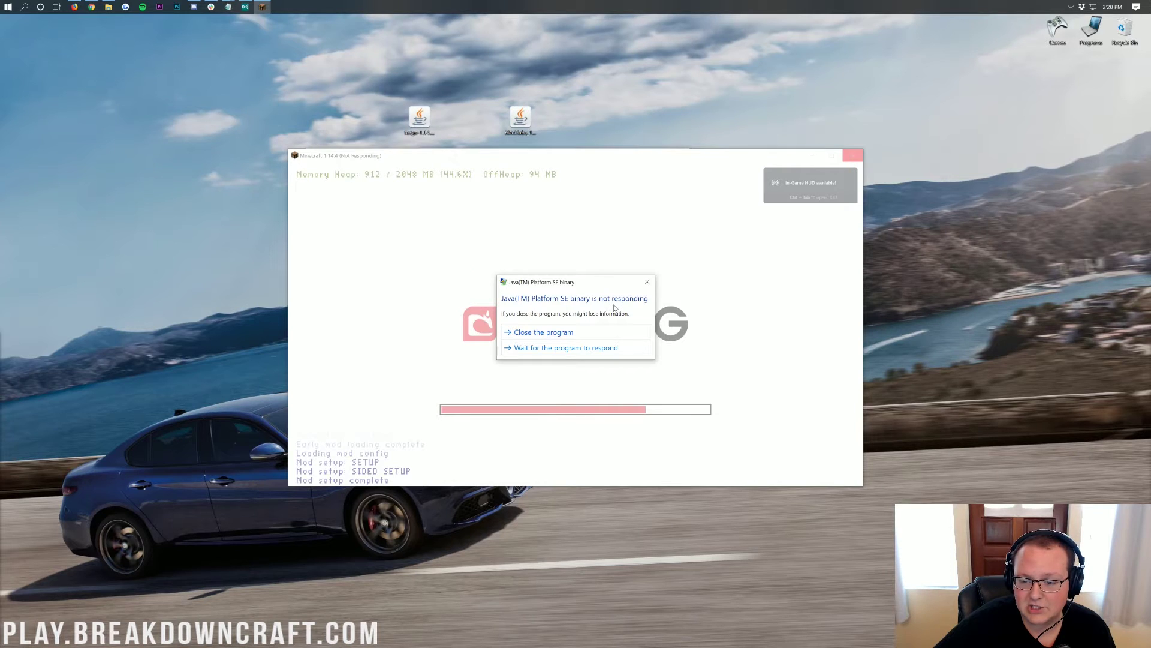
pyautogui.click(577, 331)
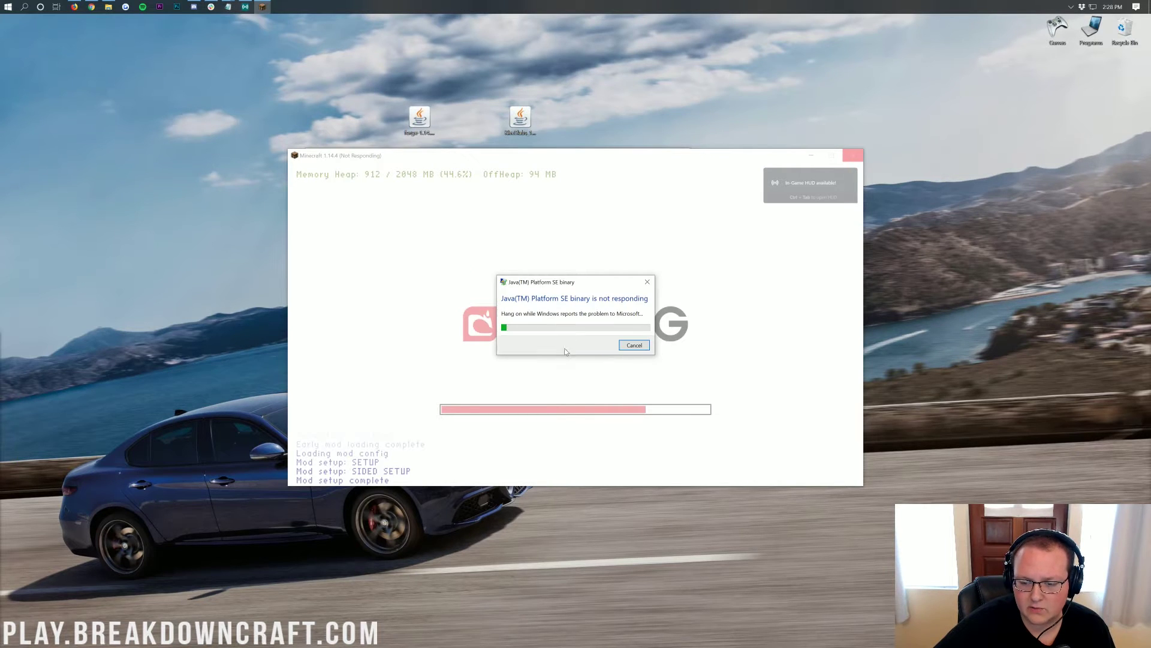
pyautogui.click(639, 347)
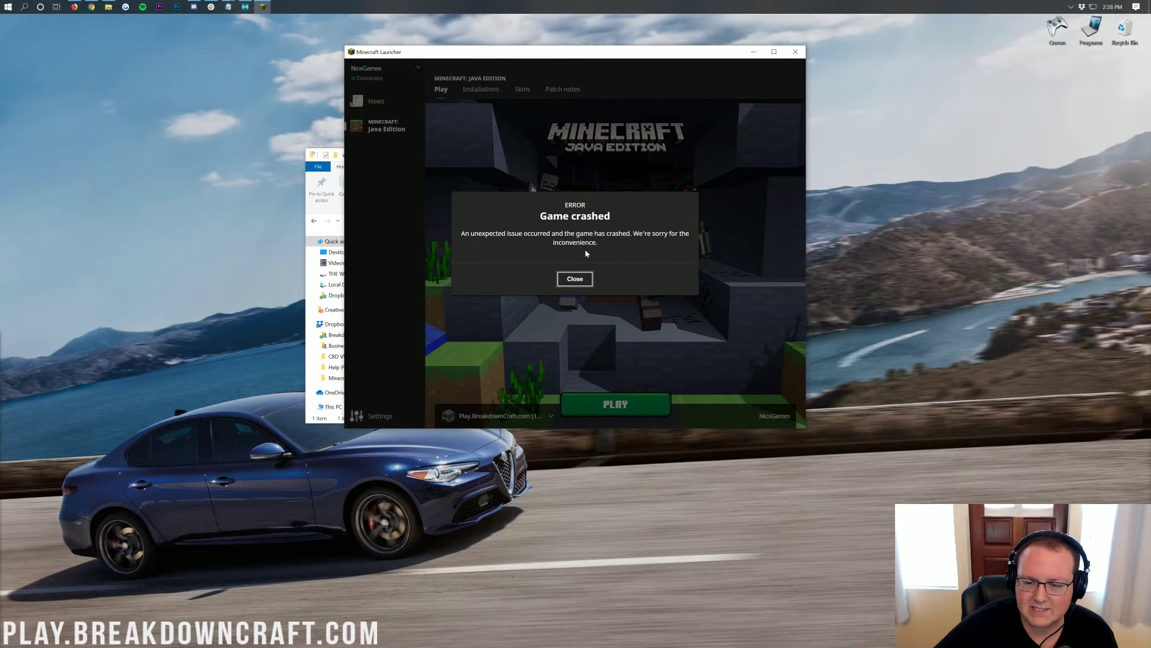
pyautogui.click(565, 279)
# - Launch the game again with the Play.BreakdownCraft.com installation from the installations list
pyautogui.click(551, 416)
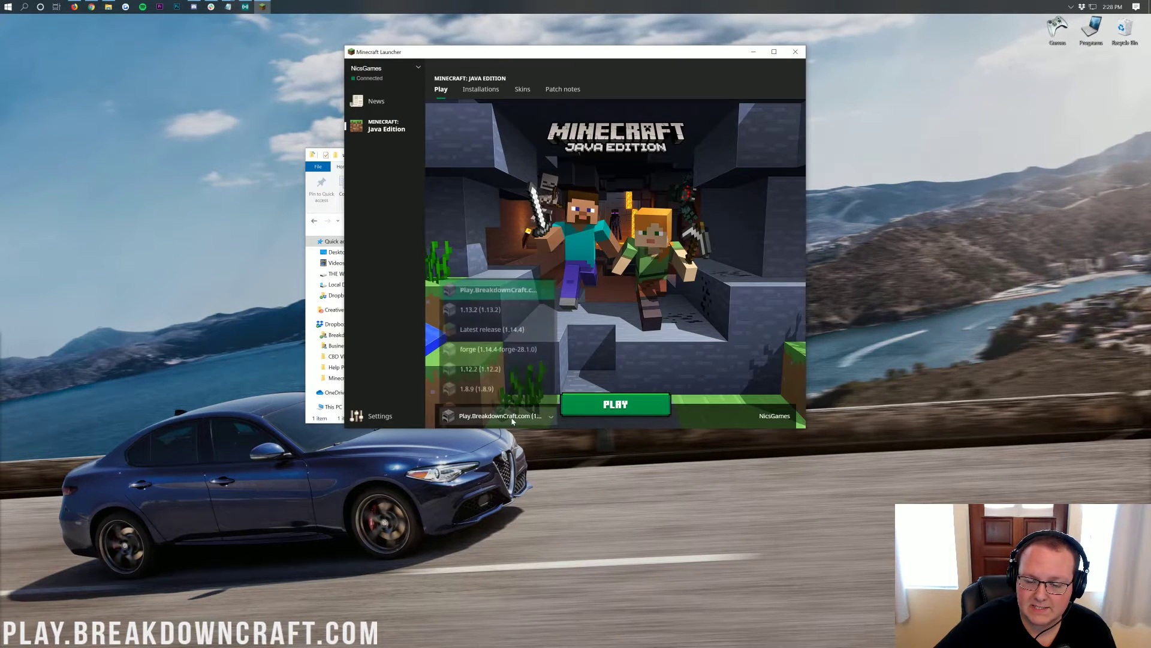
pyautogui.click(486, 287)
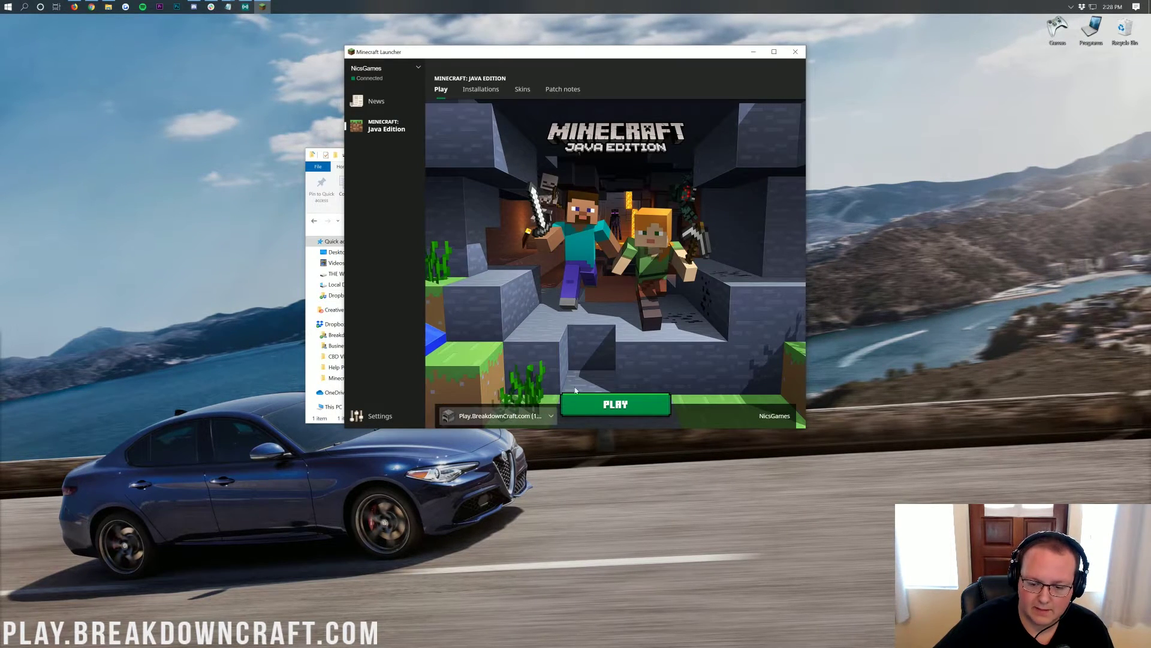
pyautogui.click(513, 420)
pyautogui.click(615, 327)
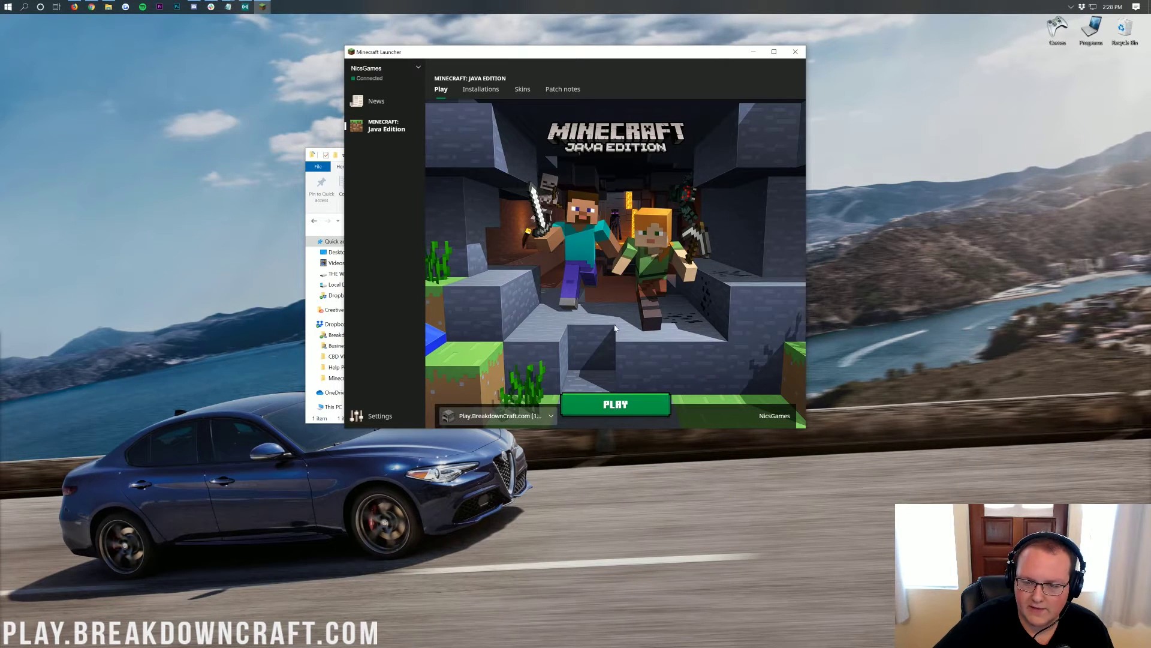
pyautogui.click(481, 90)
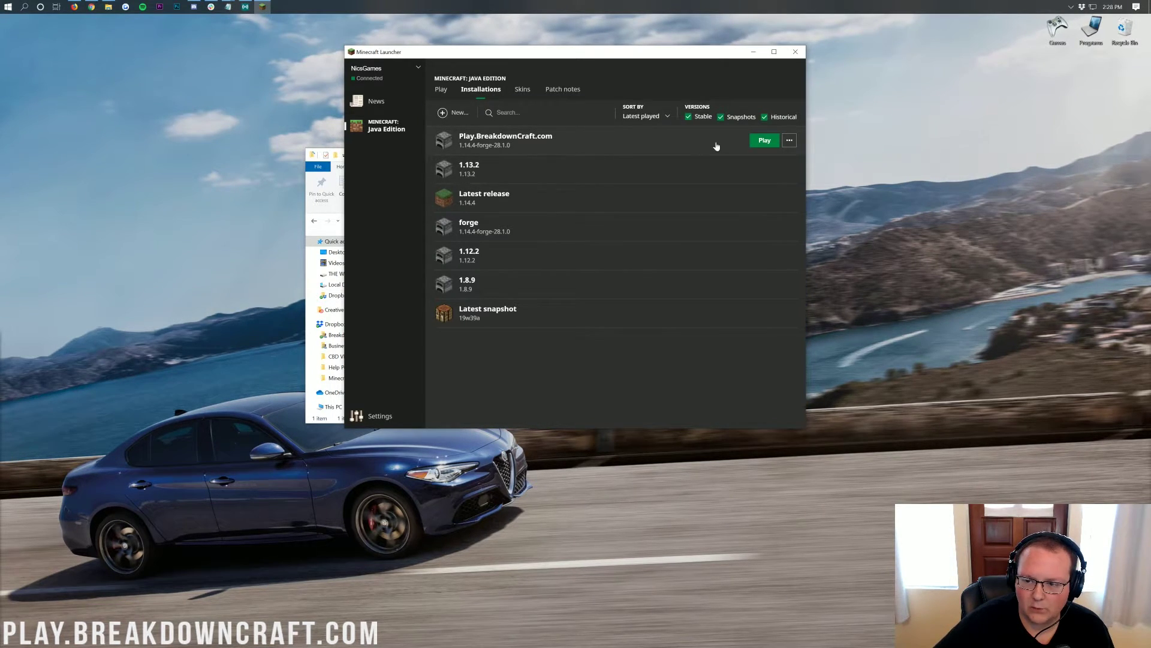
pyautogui.click(771, 143)
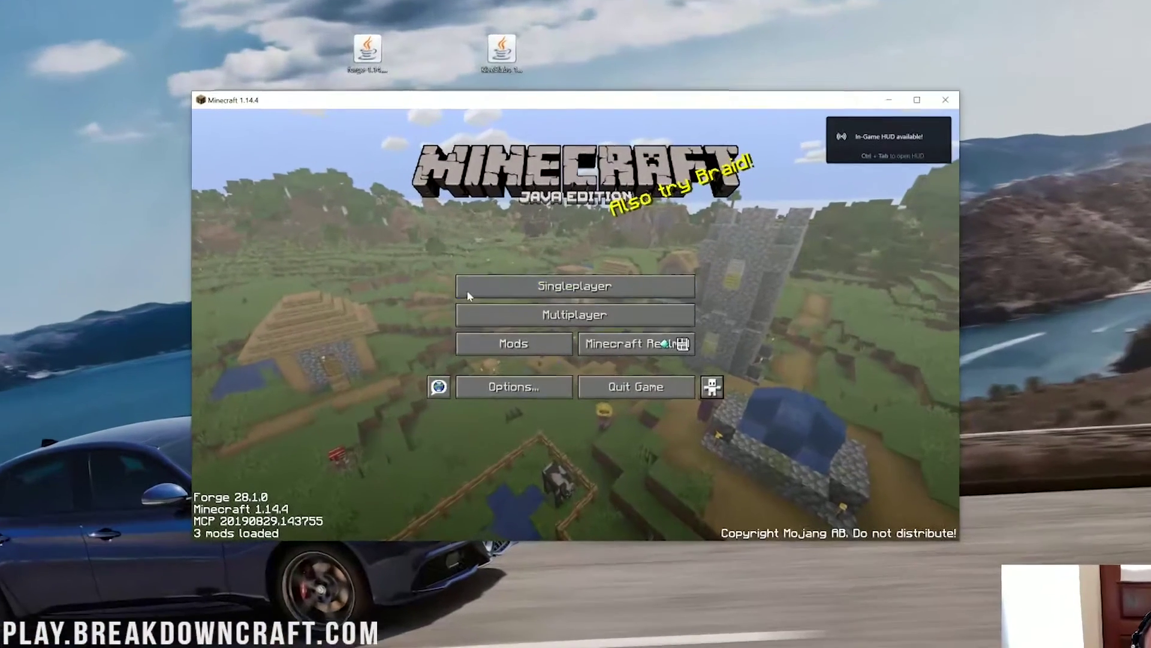
# - View the details of KleeSlabs in the game's list of loaded mods, and return to the title screen
pyautogui.click(516, 350)
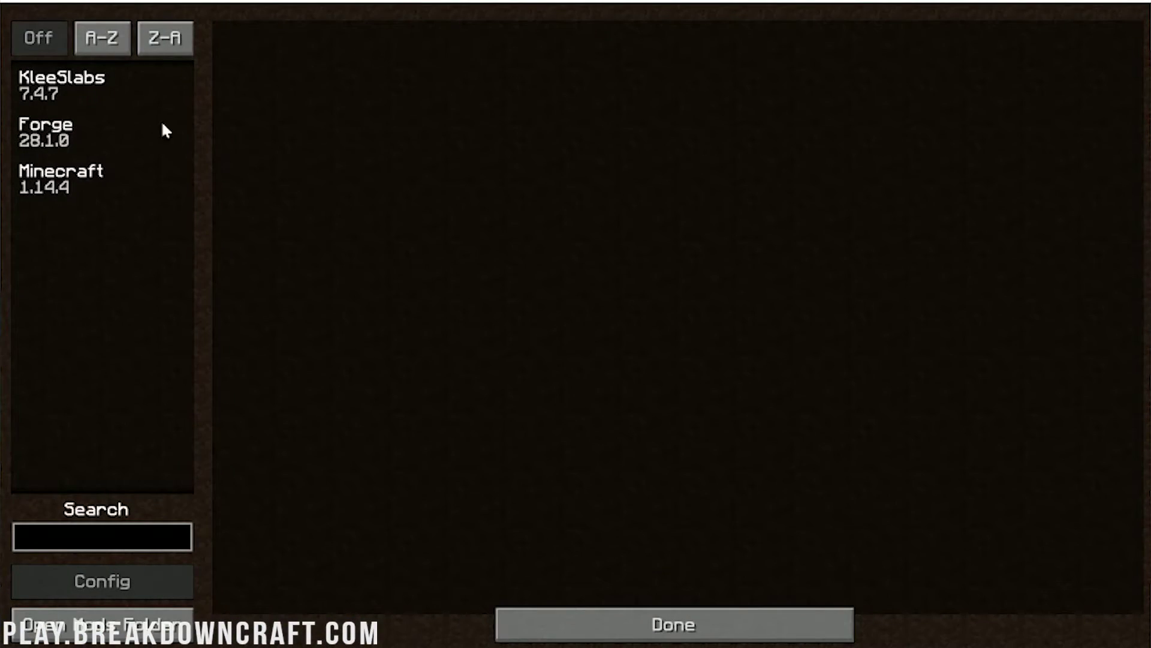
pyautogui.click(67, 97)
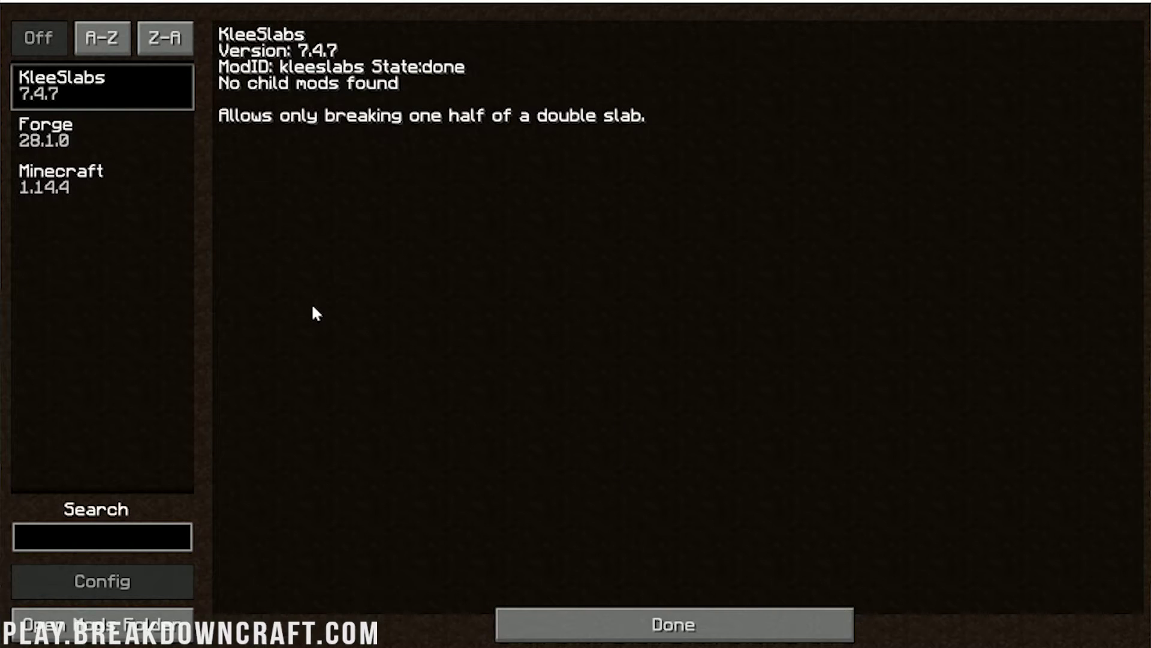
pyautogui.click(634, 618)
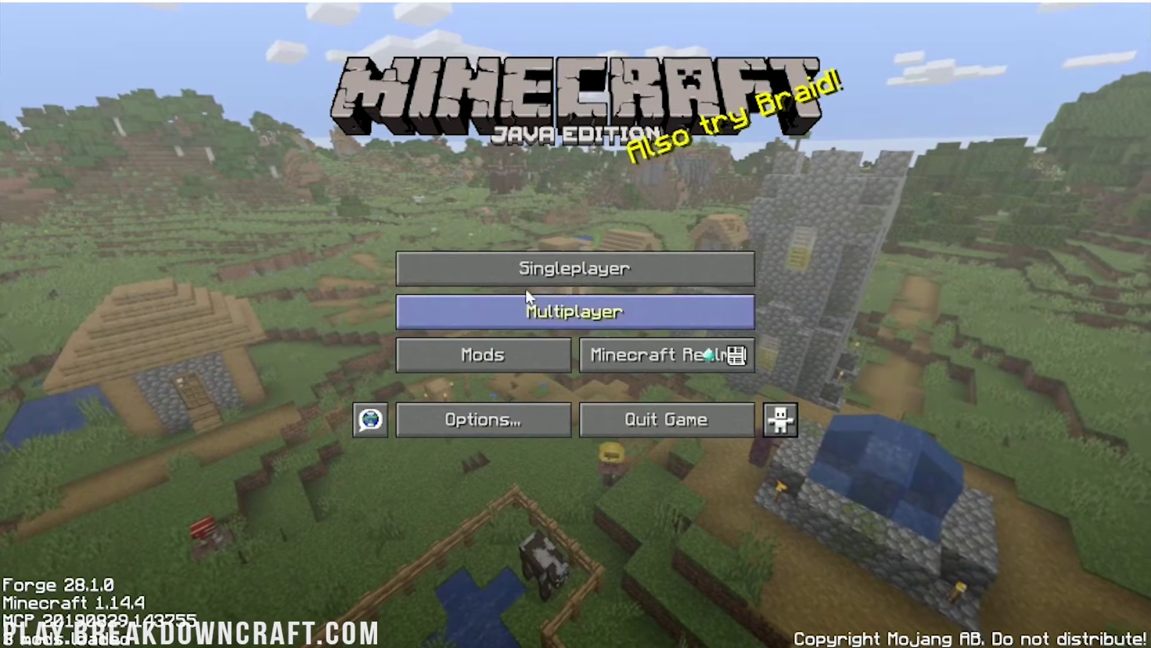
# - Create a new singleplayer world named KleeSlabs in Creative game mode
pyautogui.click(539, 267)
pyautogui.click(683, 571)
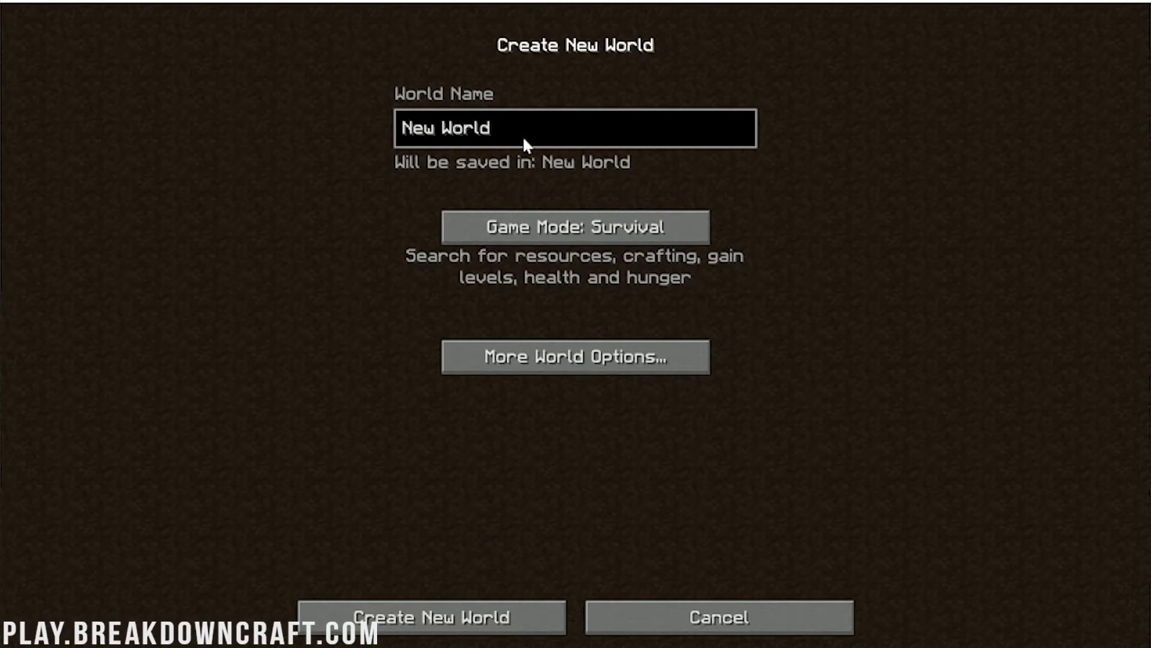
pyautogui.hotkey('ctrl', 'a')
pyautogui.write('KleeSlabs')
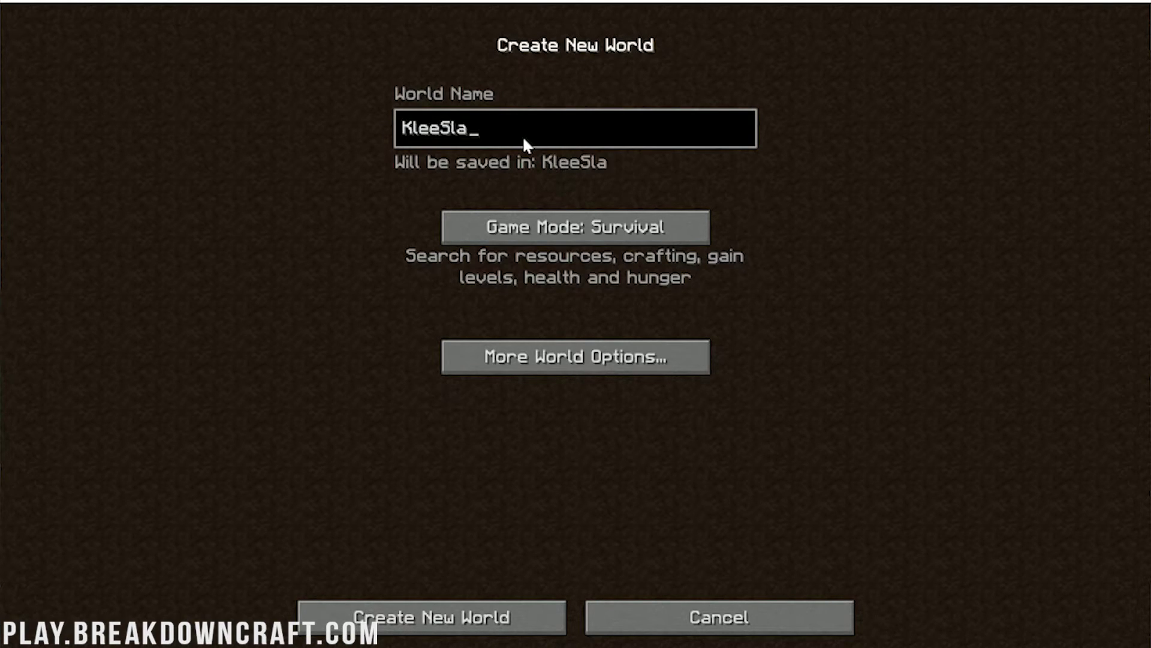
pyautogui.click(554, 227)
pyautogui.click(555, 228)
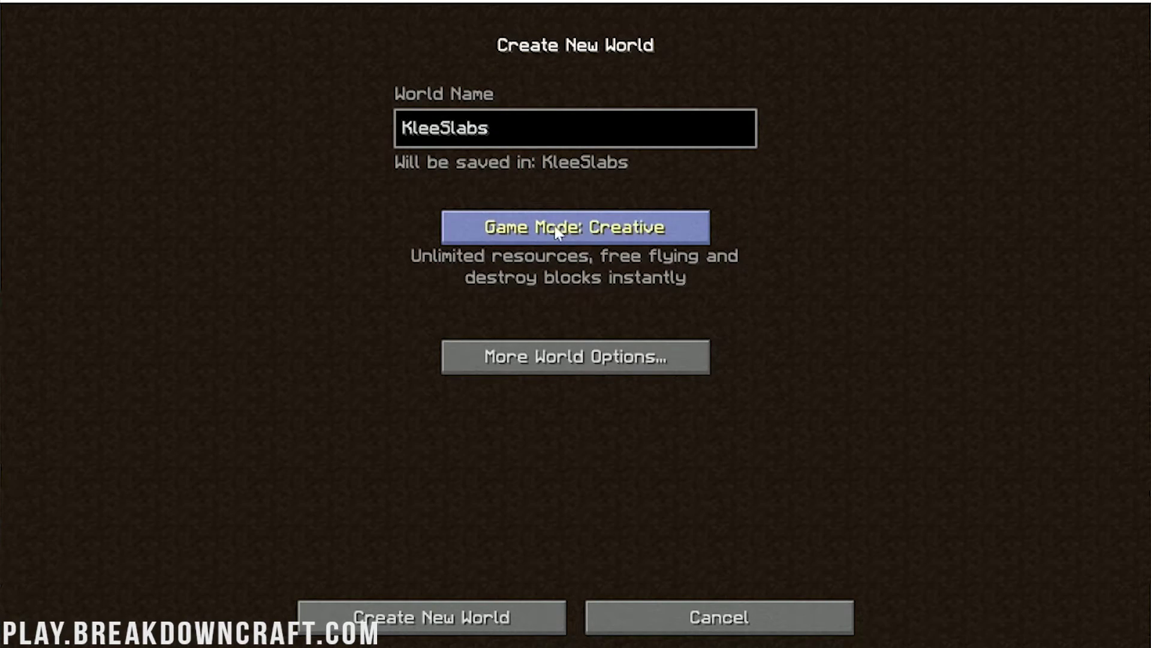
pyautogui.click(498, 630)
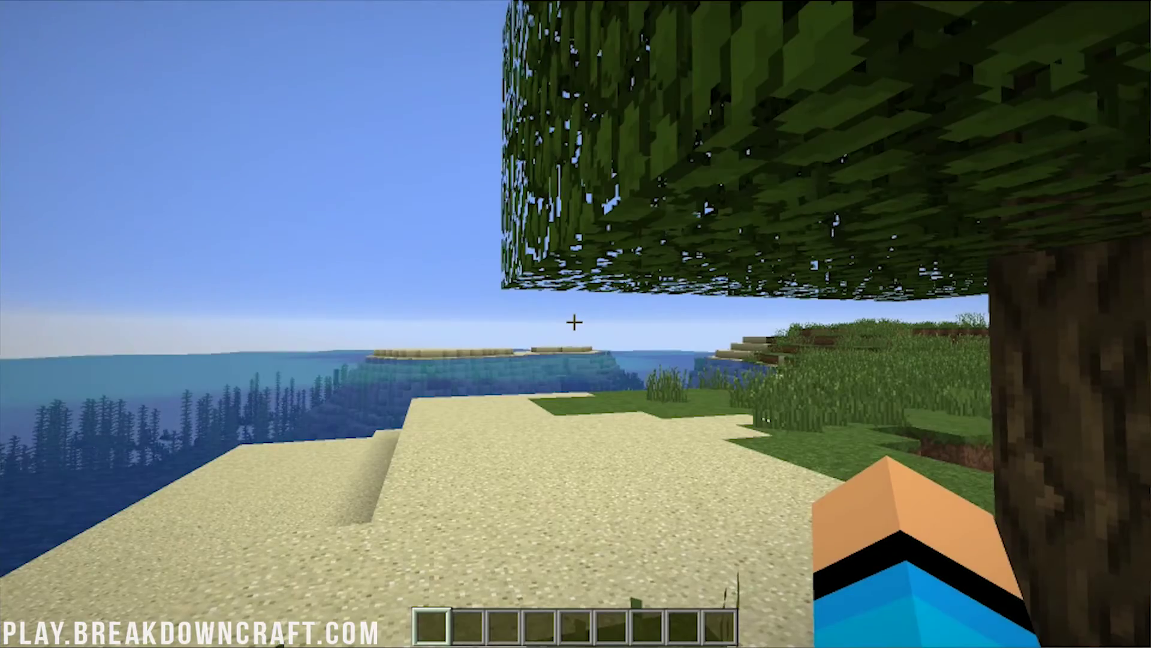
# - Run the /seed command, select the world seed in the chat, and return to the game
pyautogui.write('/seed')
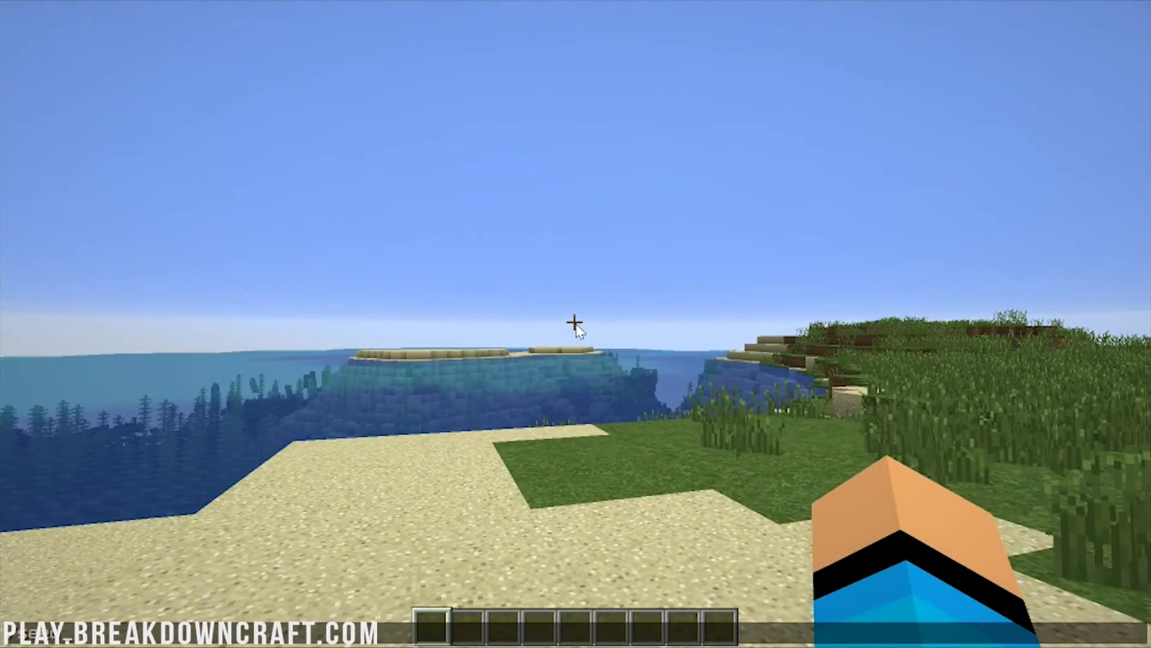
pyautogui.press('Return')
pyautogui.press('t')
pyautogui.click(120, 570)
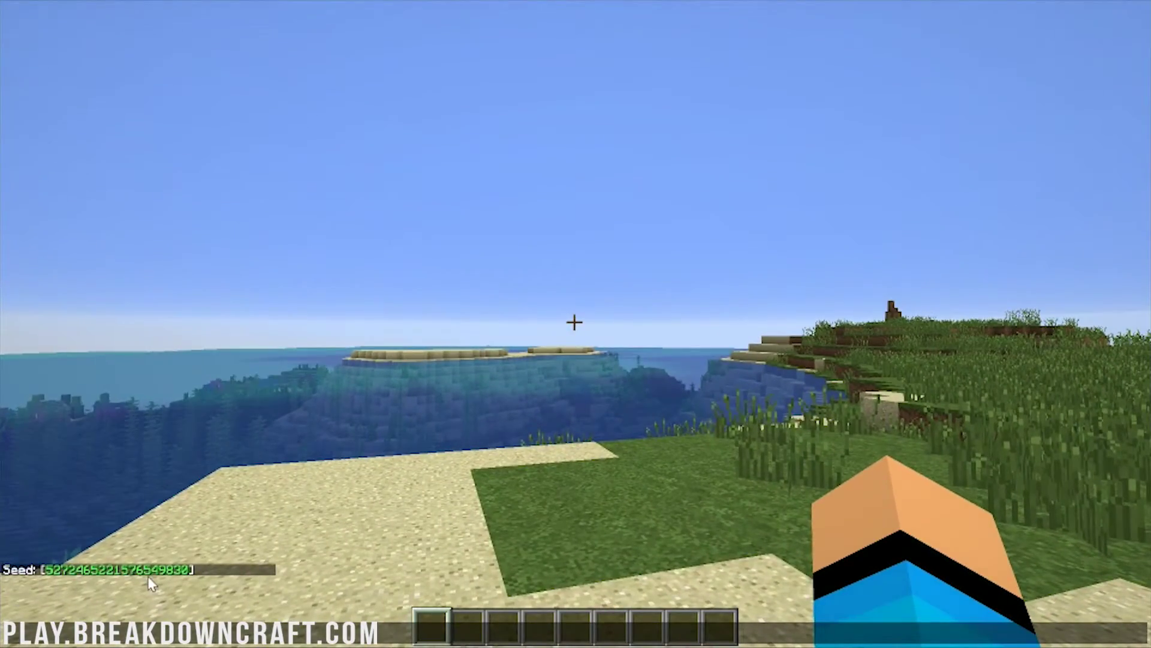
pyautogui.press('Escape')
pyautogui.press('Escape')
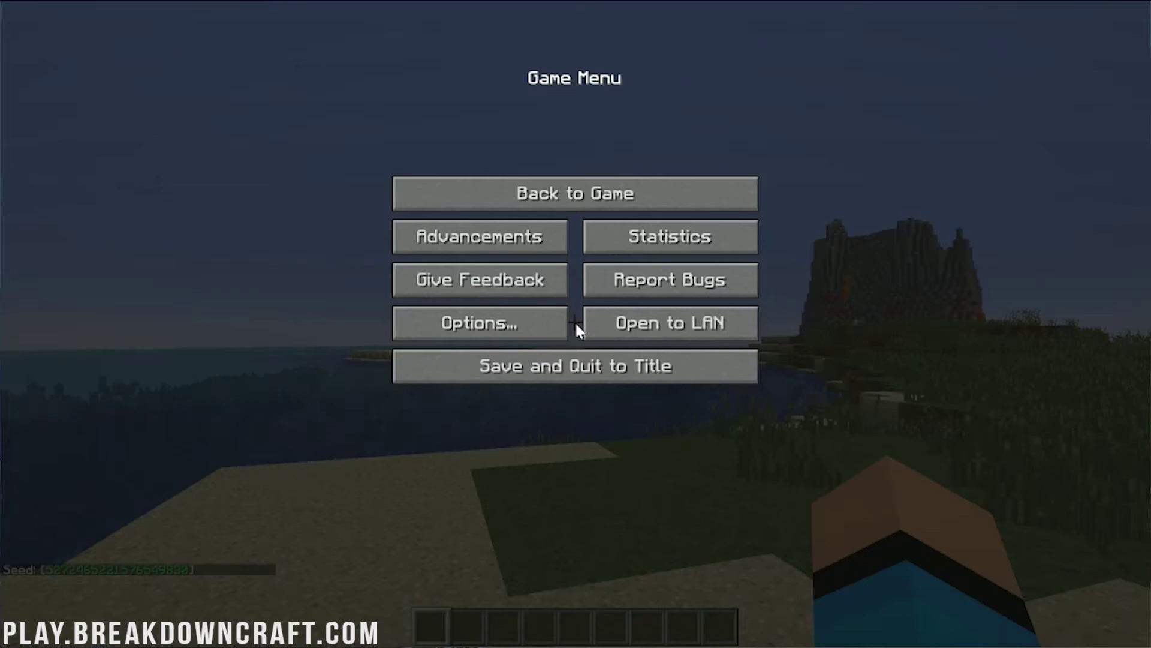
pyautogui.press('Escape')
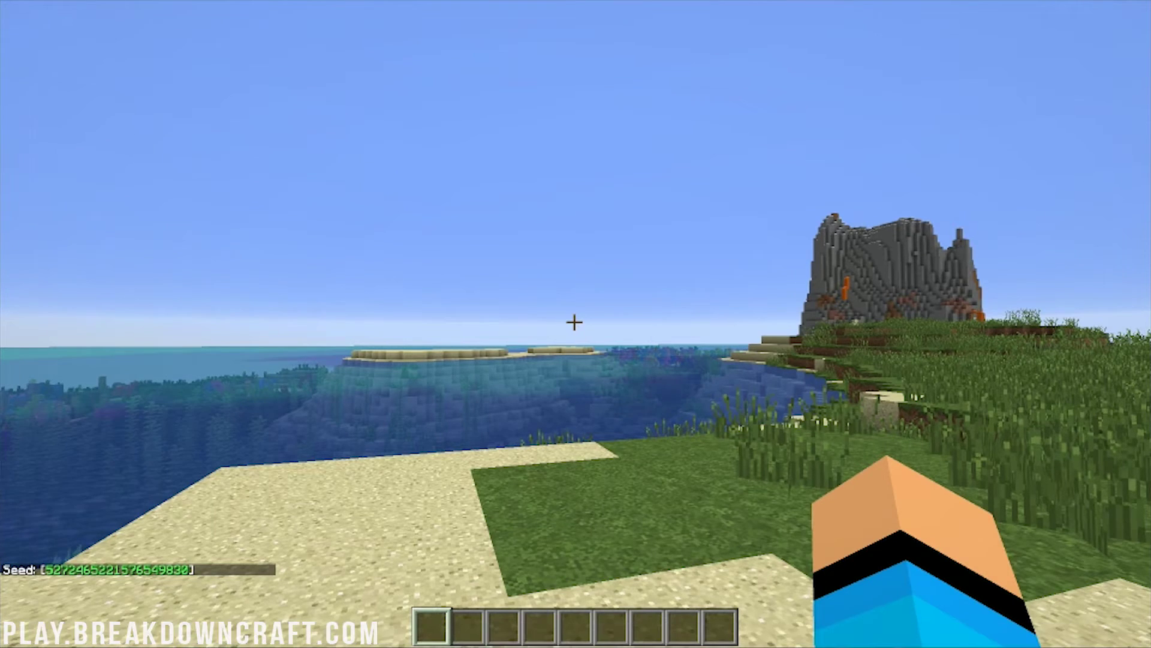
# - Search the creative items for slab and put a stack of Oak Slabs and a stack of Diorite Slabs in the hotbar
pyautogui.press('e')
pyautogui.click(727, 177)
pyautogui.write('slac')
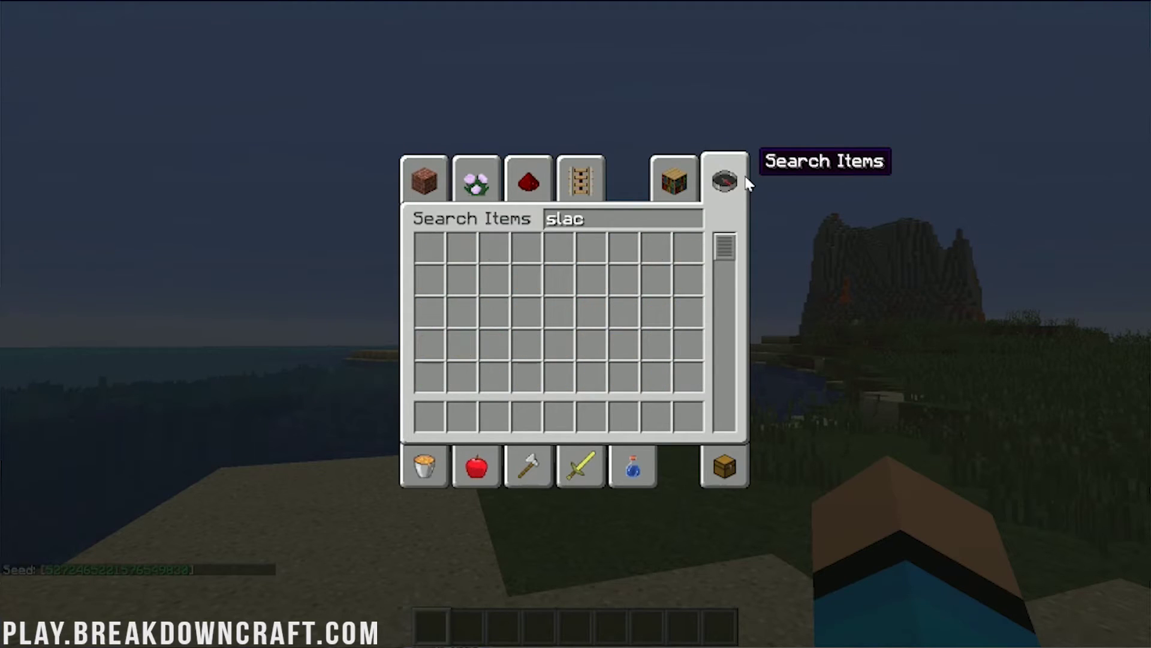
pyautogui.press('BackSpace')
pyautogui.write('b')
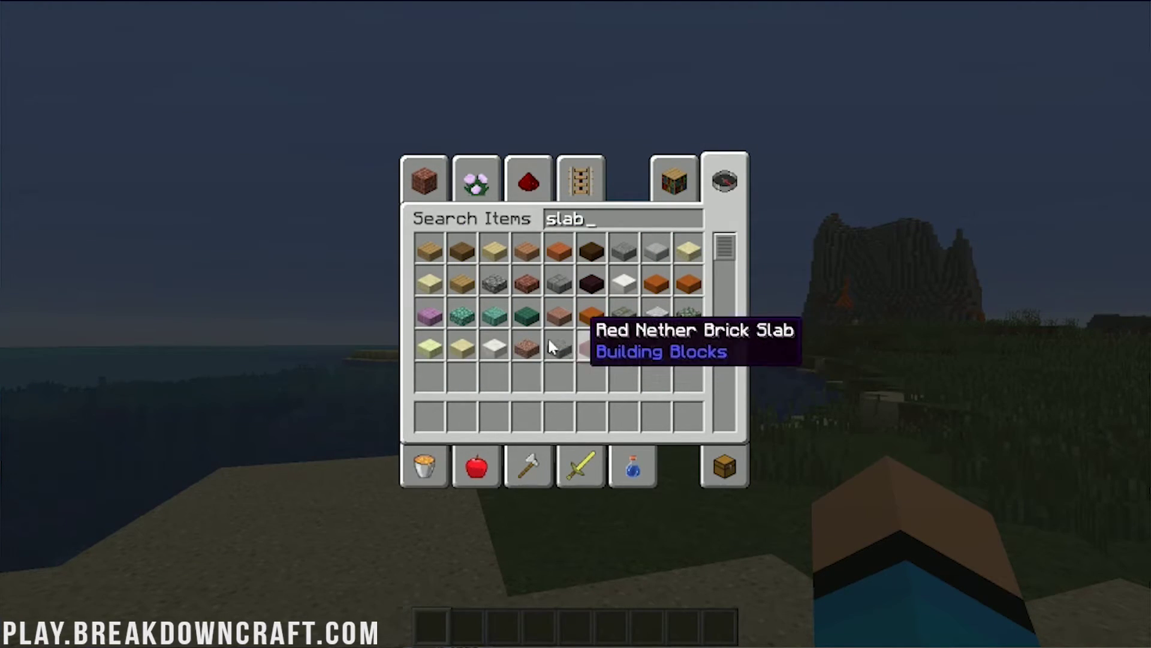
pyautogui.click(430, 251)
pyautogui.click(494, 417)
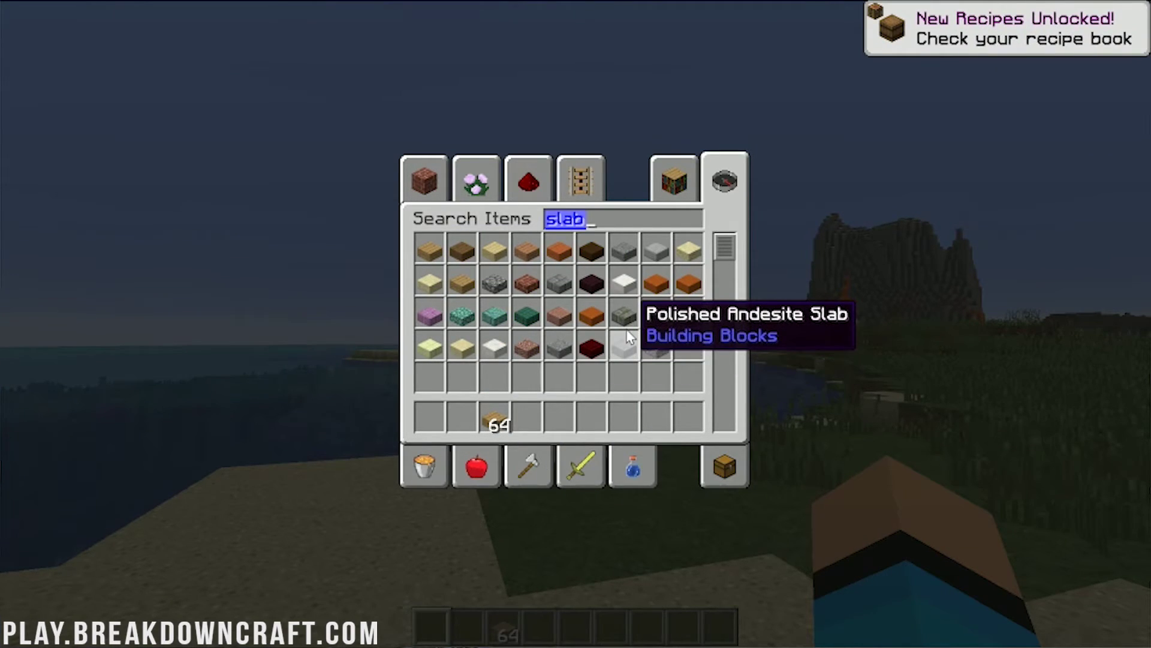
pyautogui.click(660, 354)
pyautogui.click(559, 417)
pyautogui.press('e')
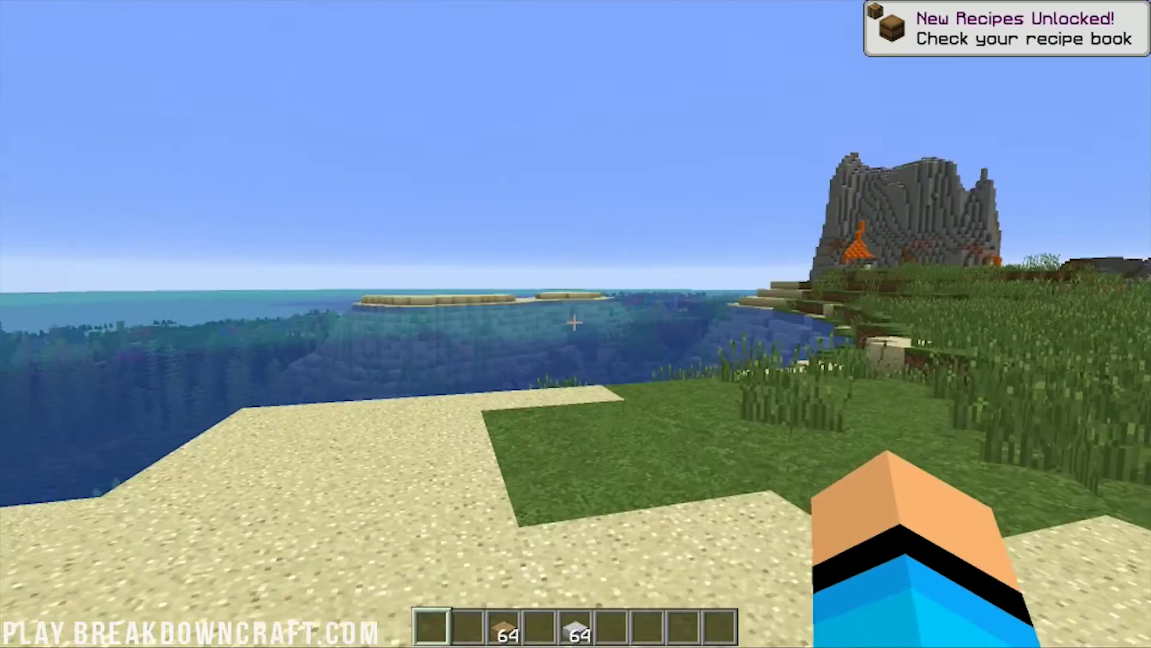
# - Place Diorite Slabs on the sand to form two full-height double-slab blocks side by side
pyautogui.rightClick(574, 322)
pyautogui.rightClick(574, 323)
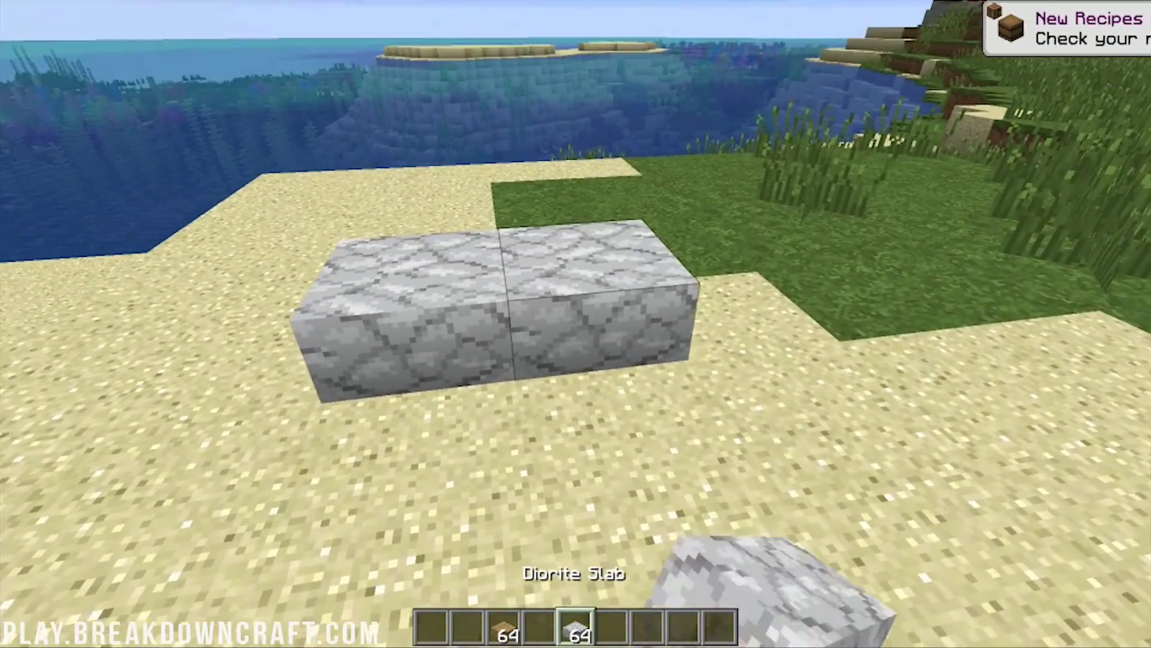
pyautogui.rightClick(574, 322)
pyautogui.rightClick(573, 322)
pyautogui.rightClick(574, 323)
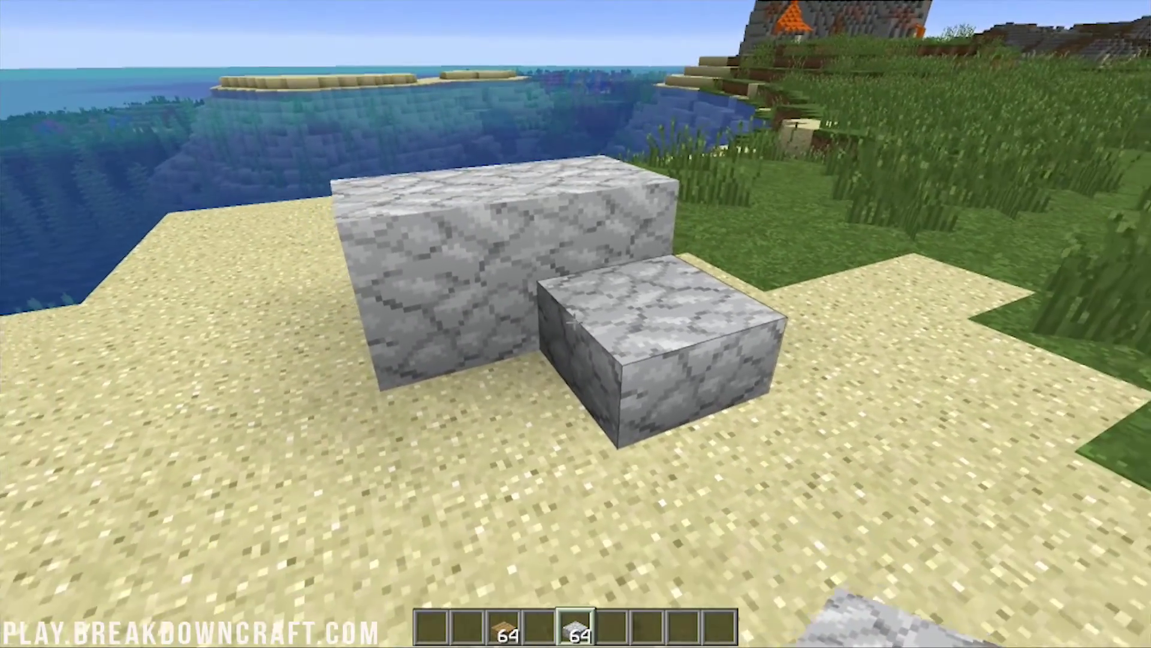
# - Place Oak Slabs in front of the diorite to form two full-height double-slab blocks side by side
pyautogui.press('3')
pyautogui.rightClick(574, 323)
pyautogui.rightClick(574, 323)
pyautogui.click(574, 323)
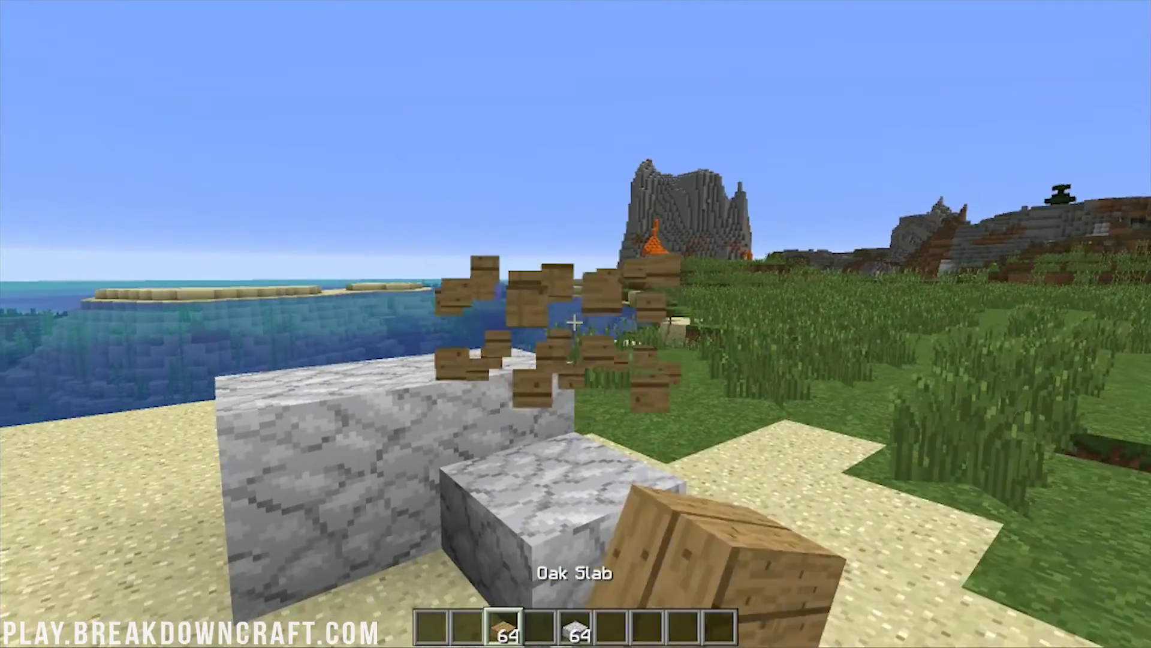
pyautogui.rightClick(573, 323)
pyautogui.rightClick(574, 322)
pyautogui.rightClick(573, 323)
pyautogui.rightClick(574, 323)
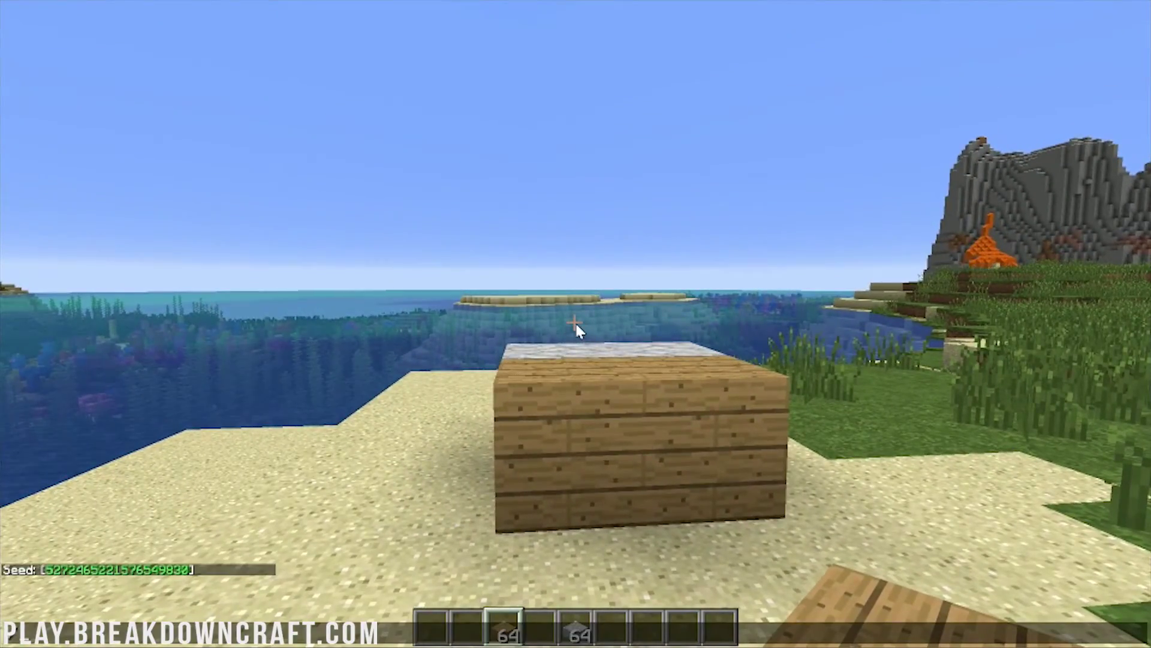
# - Search the creative items for axe and put a Diamond Axe in the hotbar
pyautogui.press('Escape')
pyautogui.press('Escape')
pyautogui.press('Escape')
pyautogui.write('e')
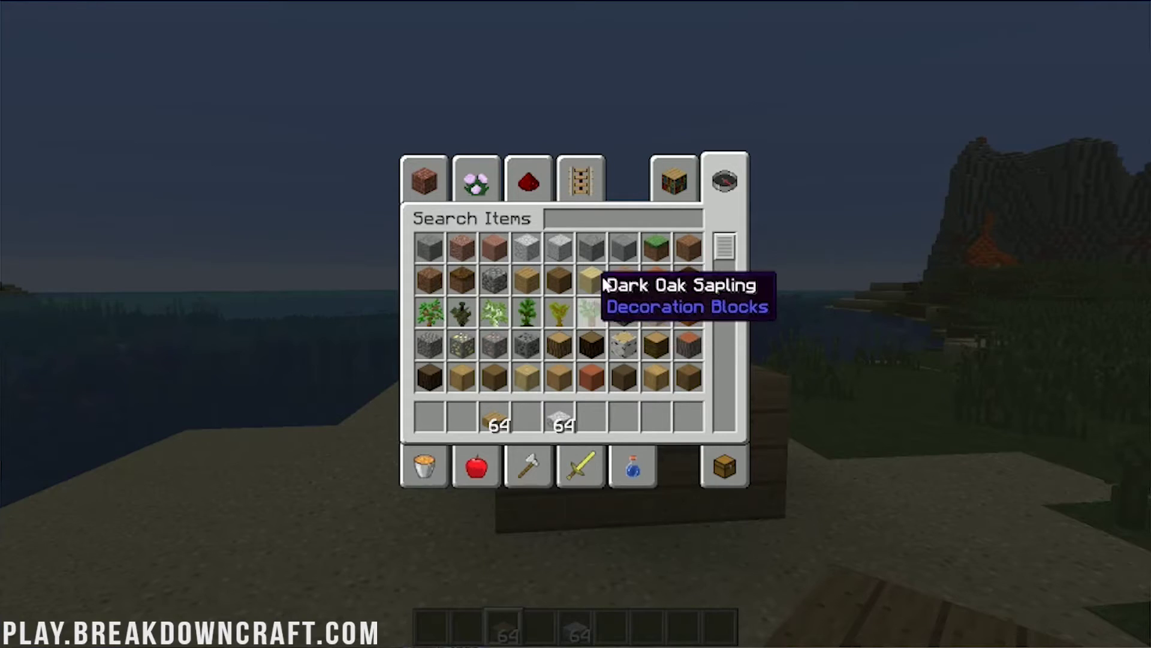
pyautogui.write('axe')
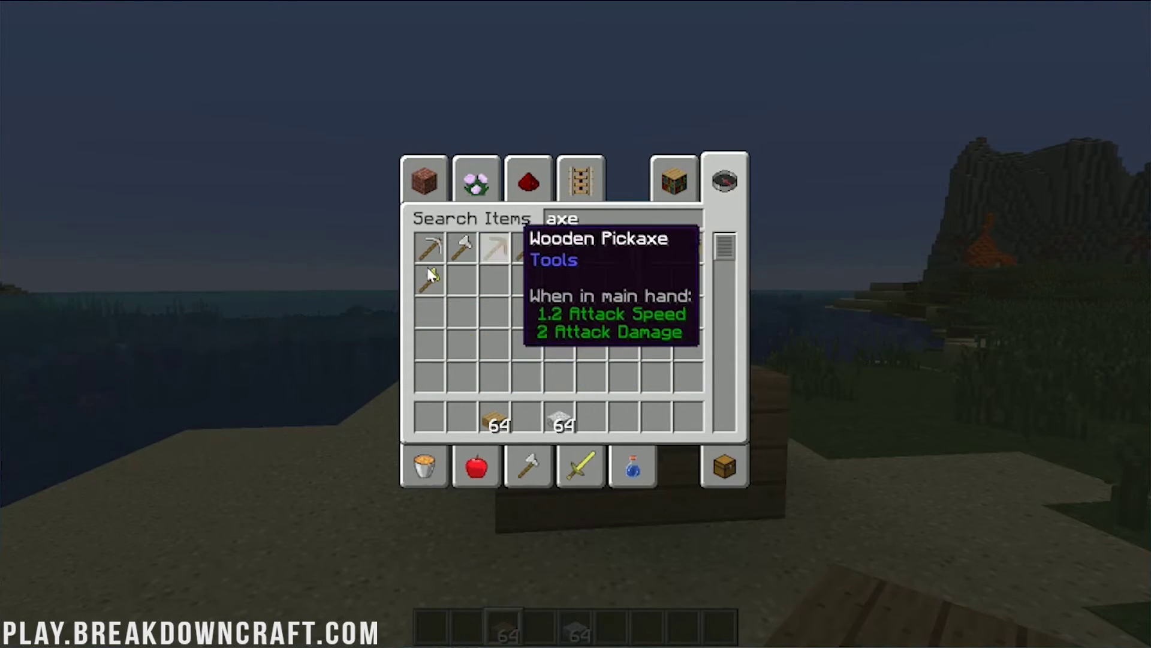
pyautogui.hotkey('ctrl', 'a')
pyautogui.click(656, 246)
pyautogui.click(623, 416)
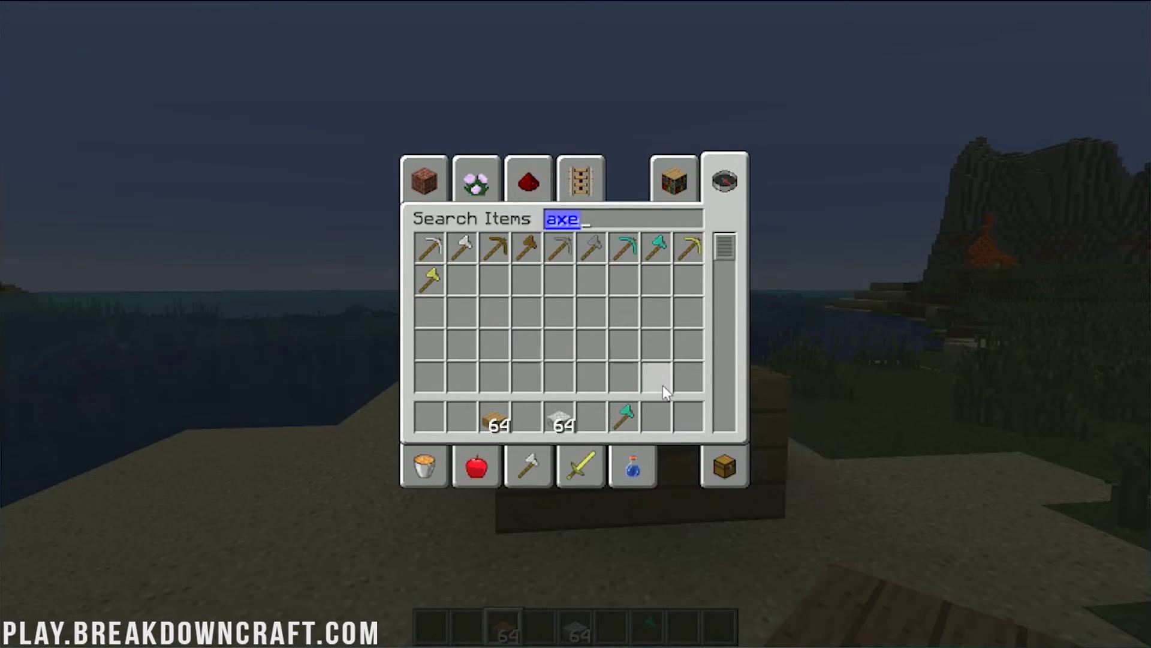
# - Search the creative items for pick and put a Diamond Pickaxe in the hotbar beside the axe
pyautogui.write('pick')
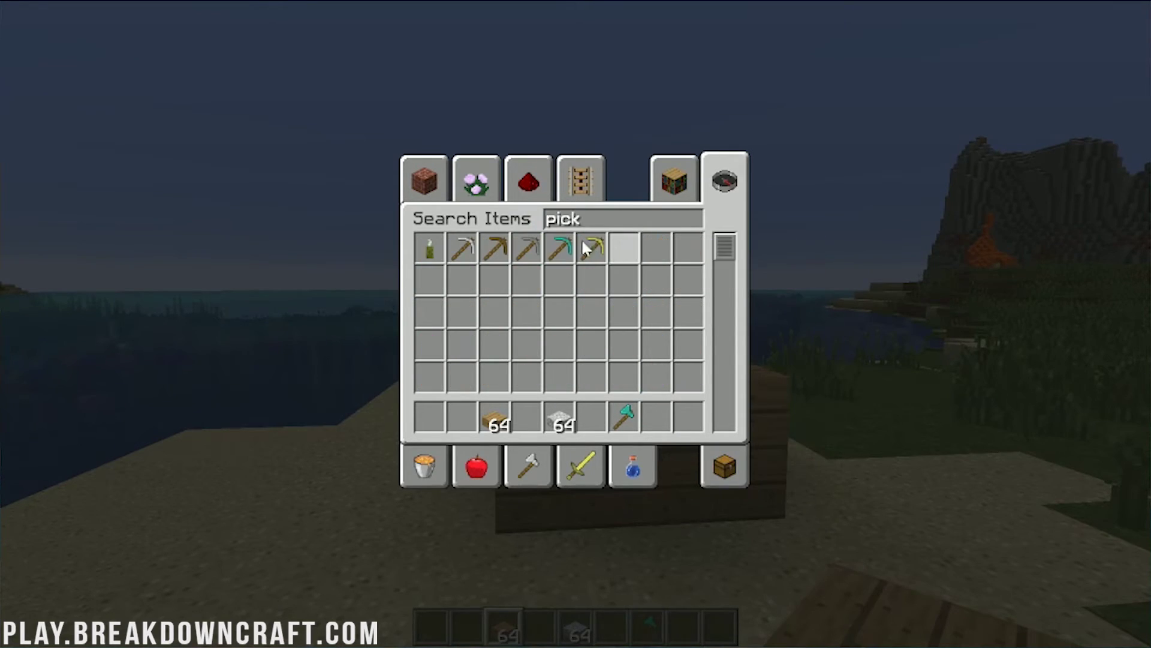
pyautogui.hotkey('ctrl', 'a')
pyautogui.click(559, 246)
pyautogui.click(591, 416)
pyautogui.press('e')
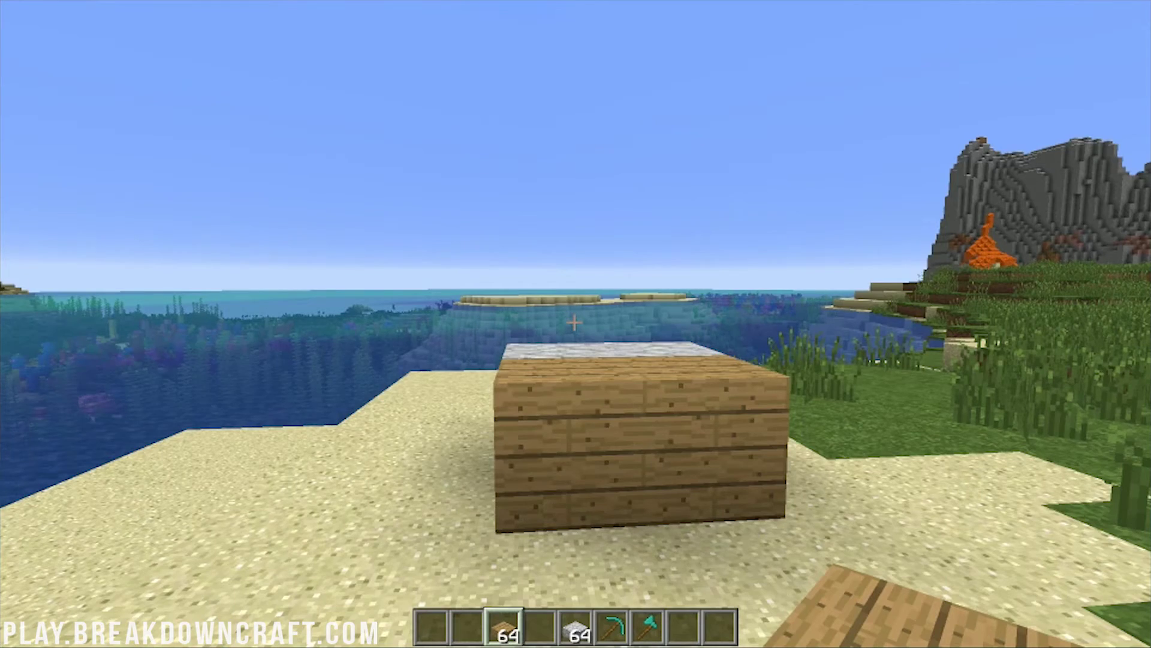
# - Switch the game mode to survival with the /gamemode survival command
pyautogui.press('/')
pyautogui.write('g')
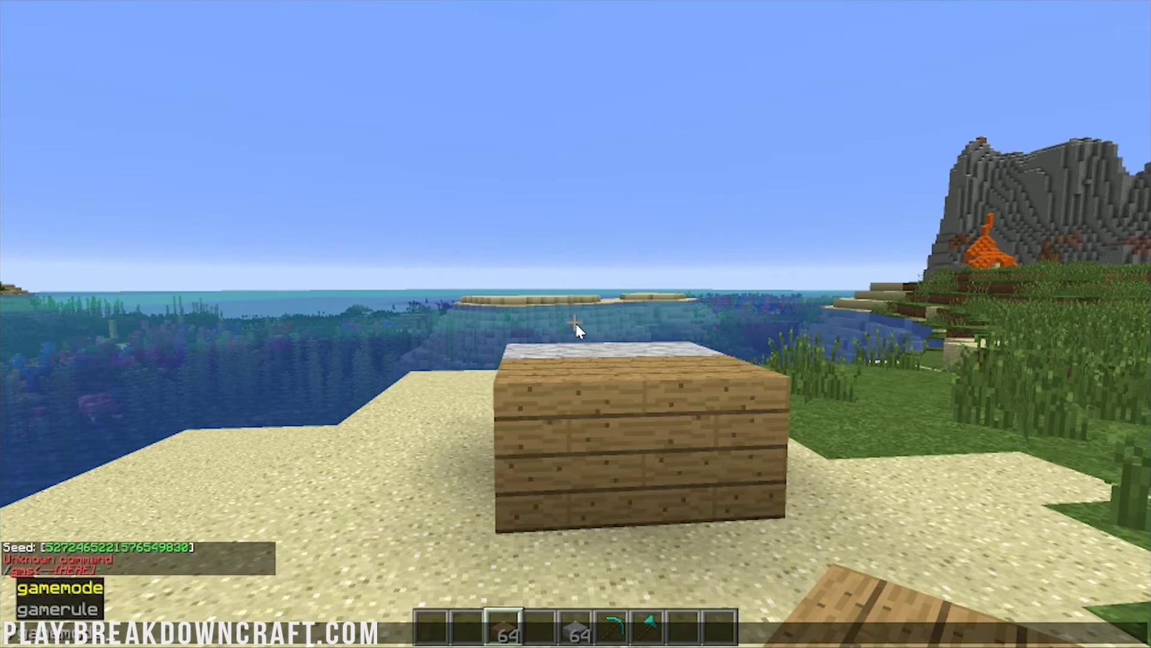
pyautogui.write('amemode survival')
pyautogui.press('Return')
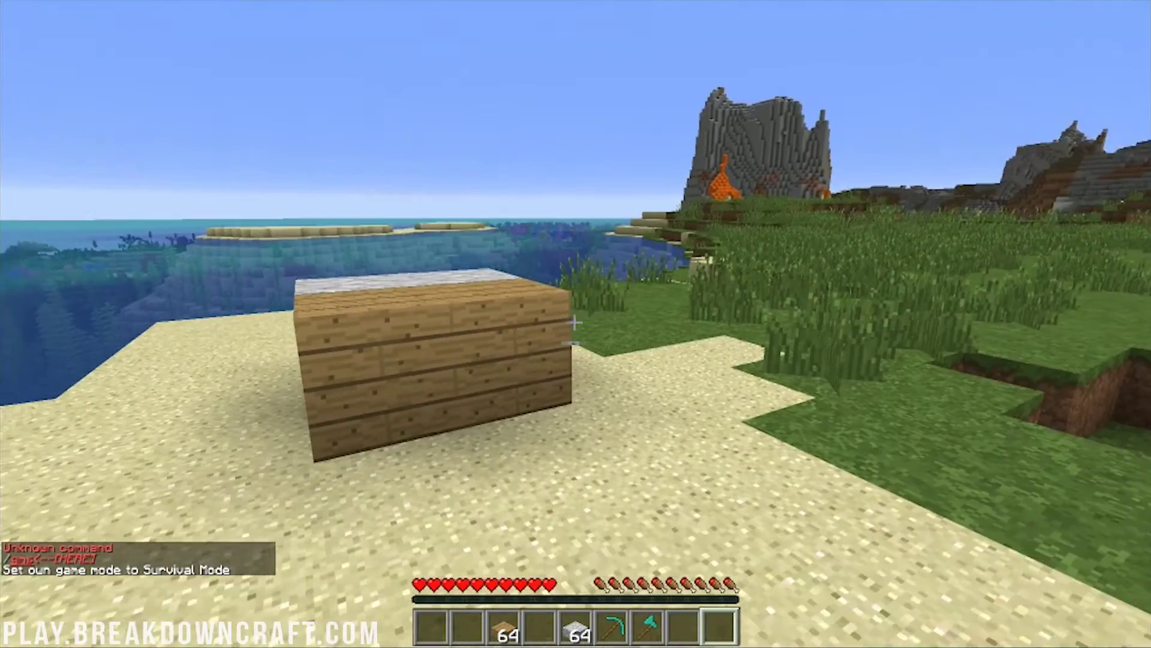
# - Break the top half of one oak double slab and the bottom half of the other with the Diamond Axe
pyautogui.press('w')
pyautogui.press('7')
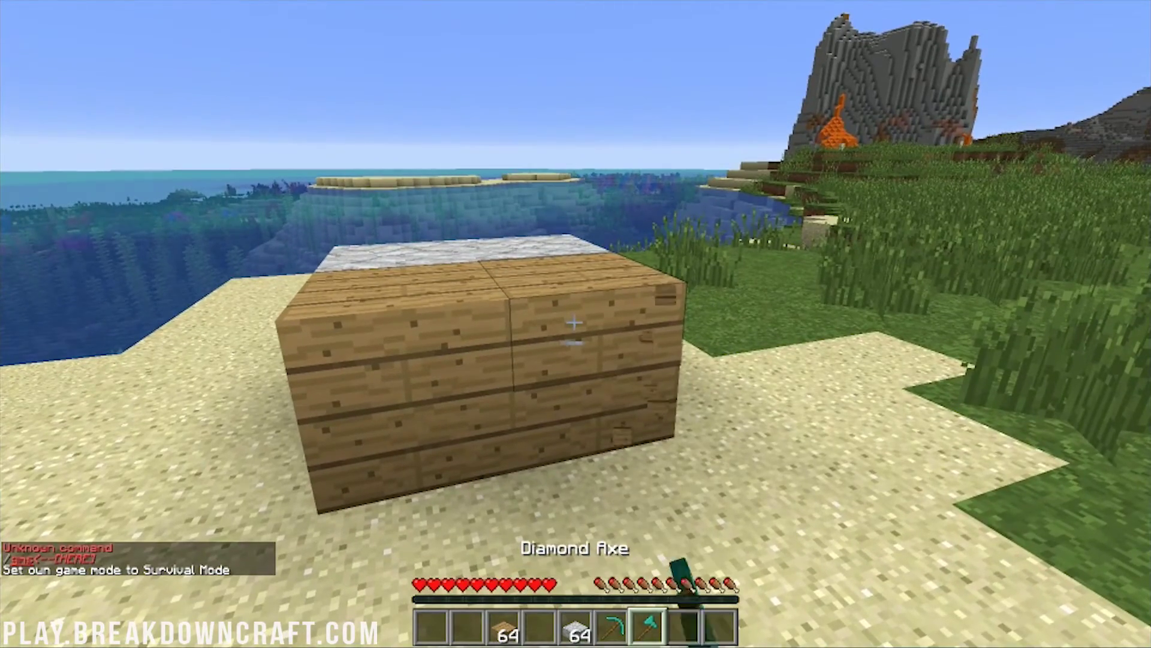
pyautogui.moveTo(574, 322); pyautogui.dragTo(574, 323)
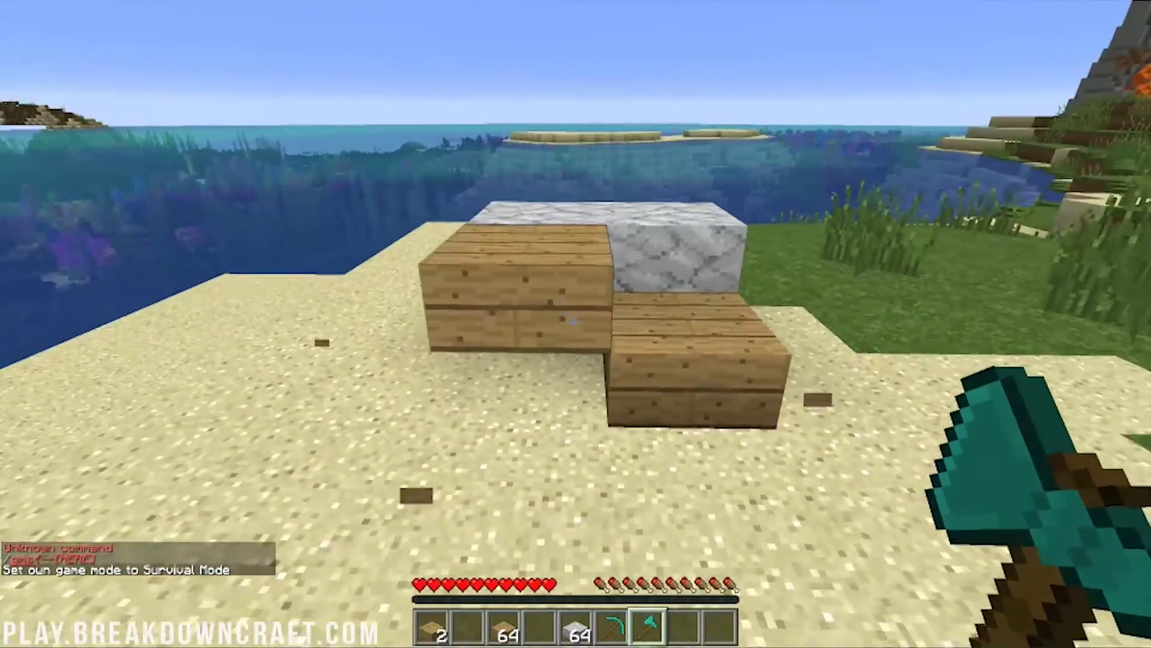
# - Break the top half of one diorite double slab and the bottom half of the other with the Diamond Pickaxe, and collect the drops
pyautogui.press('2')
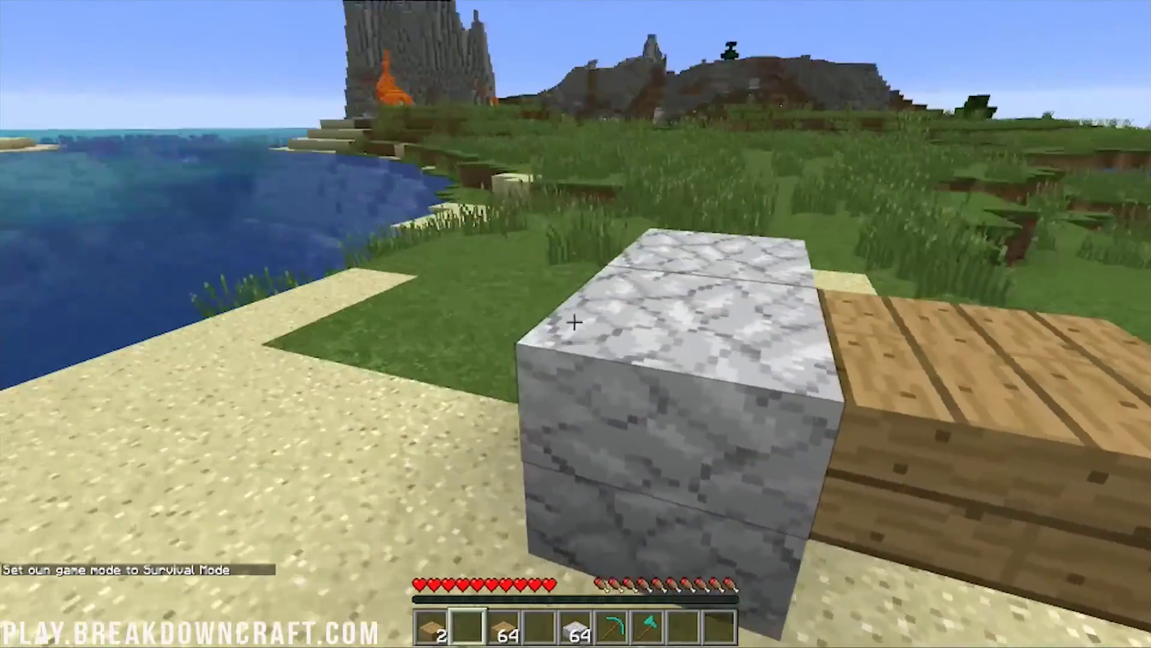
pyautogui.press('5')
pyautogui.press('6')
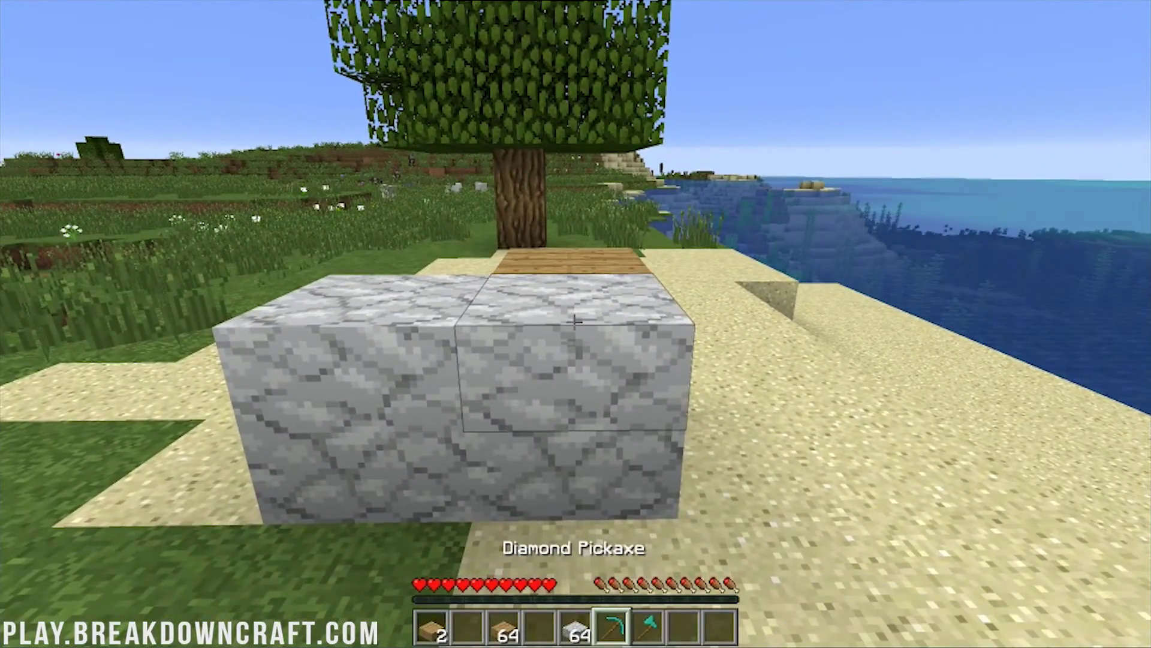
pyautogui.moveTo(574, 322); pyautogui.dragTo(574, 323)
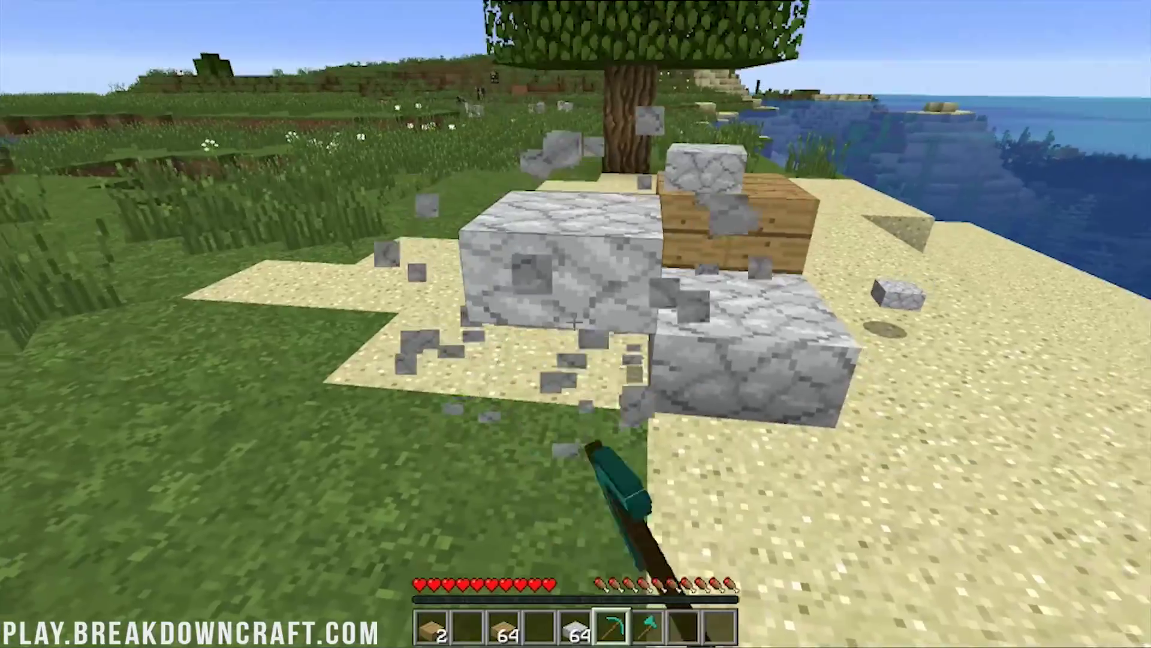
pyautogui.press('s')
pyautogui.press('w')
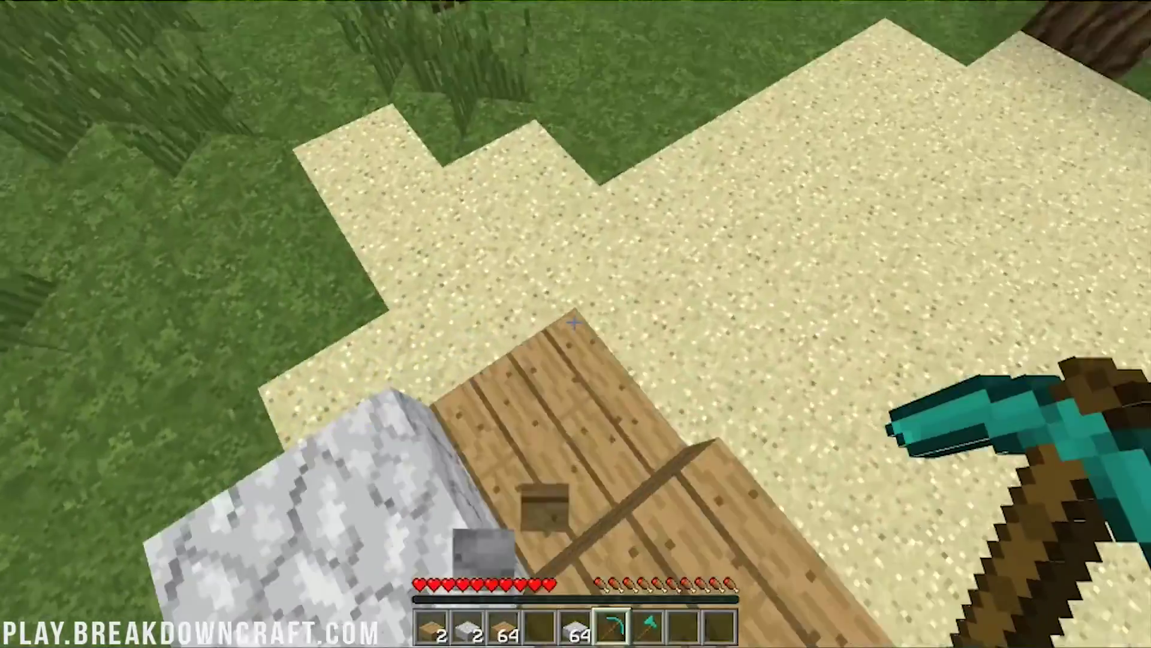
pyautogui.press('s')
pyautogui.press('a')
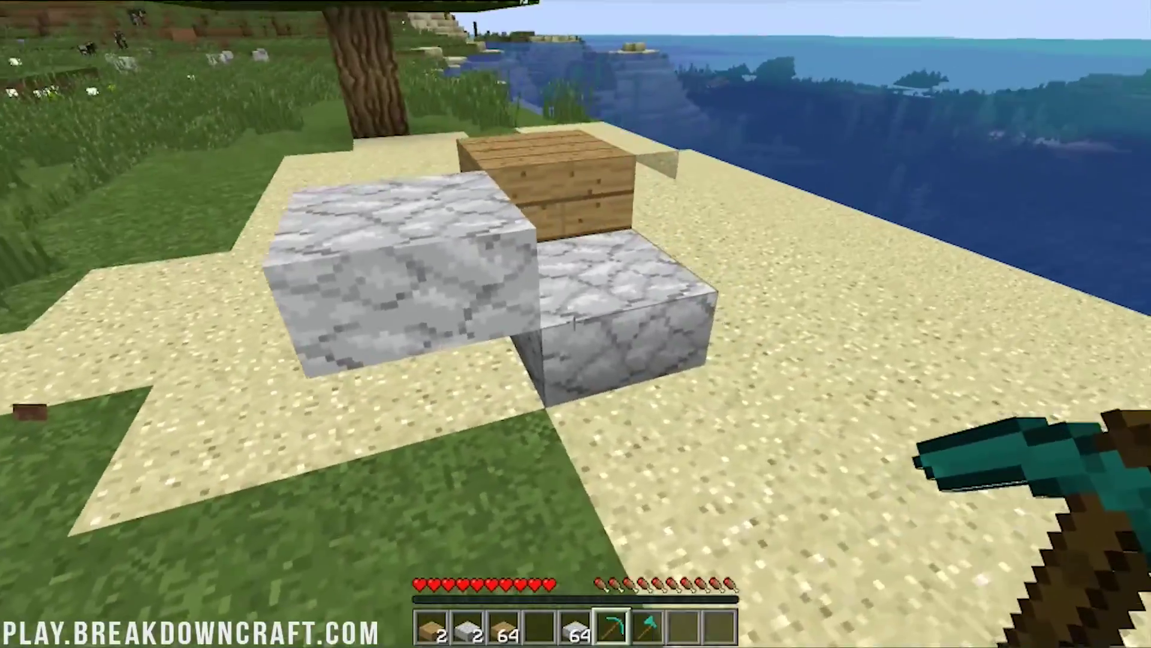
pyautogui.press('w')
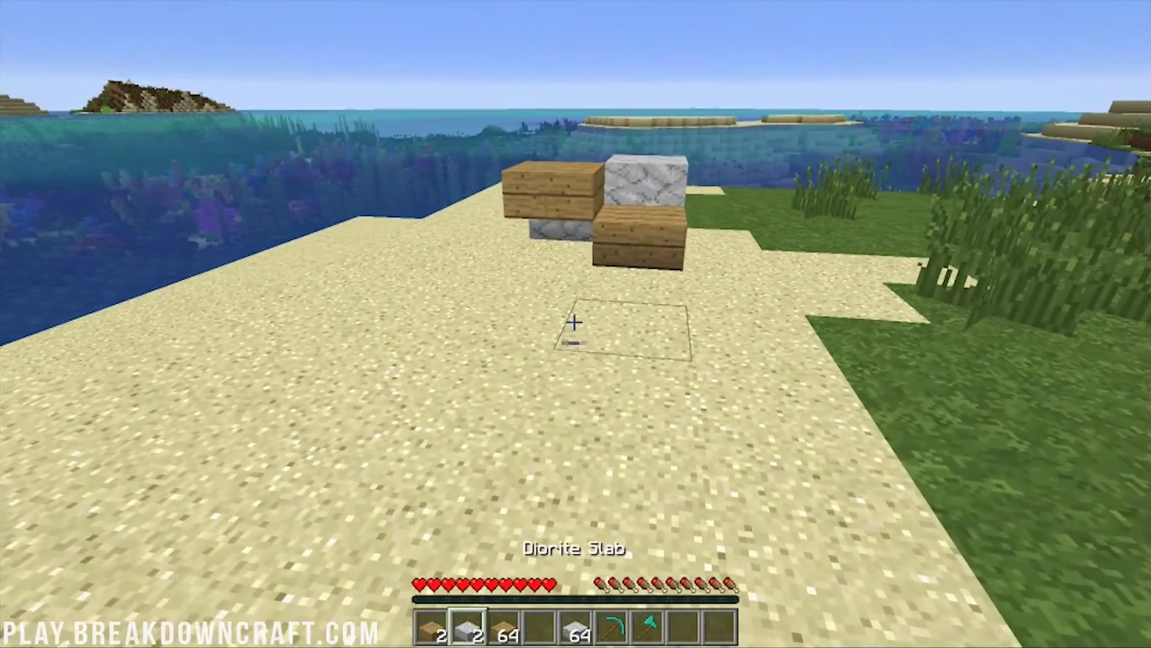
# - Stack Diorite Slabs into a single pillar five slabs high on the open sand
pyautogui.scroll(-1, 574, 322)
pyautogui.rightClick(574, 322)
pyautogui.rightClick(574, 322)
pyautogui.rightClick(576, 324)
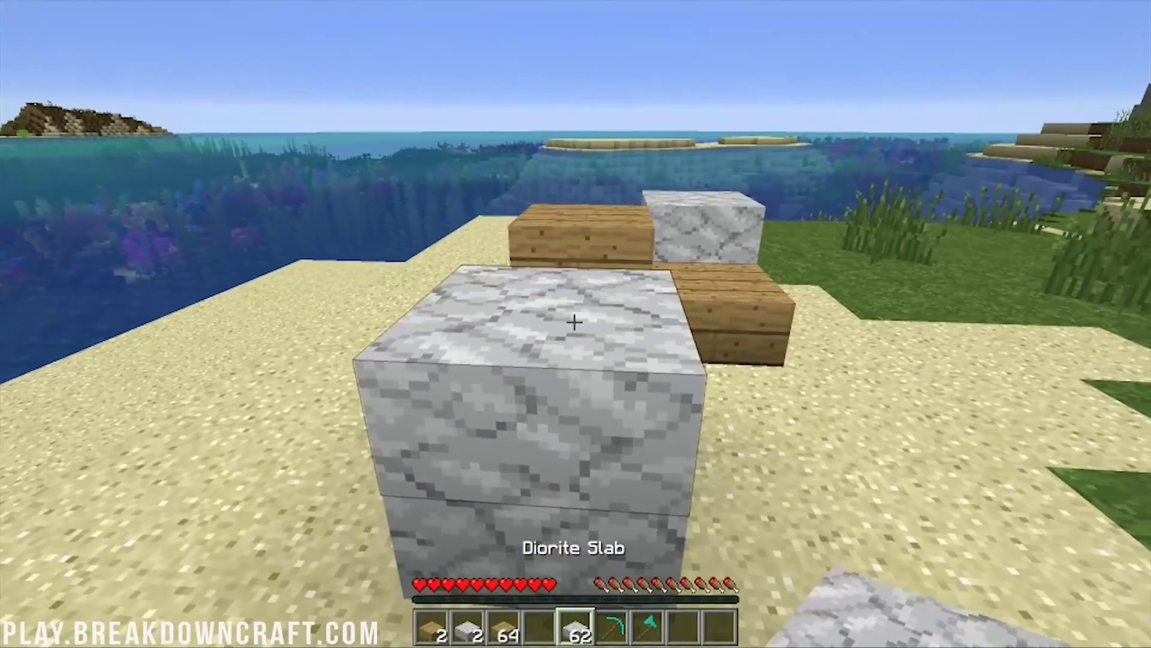
pyautogui.rightClick(574, 322)
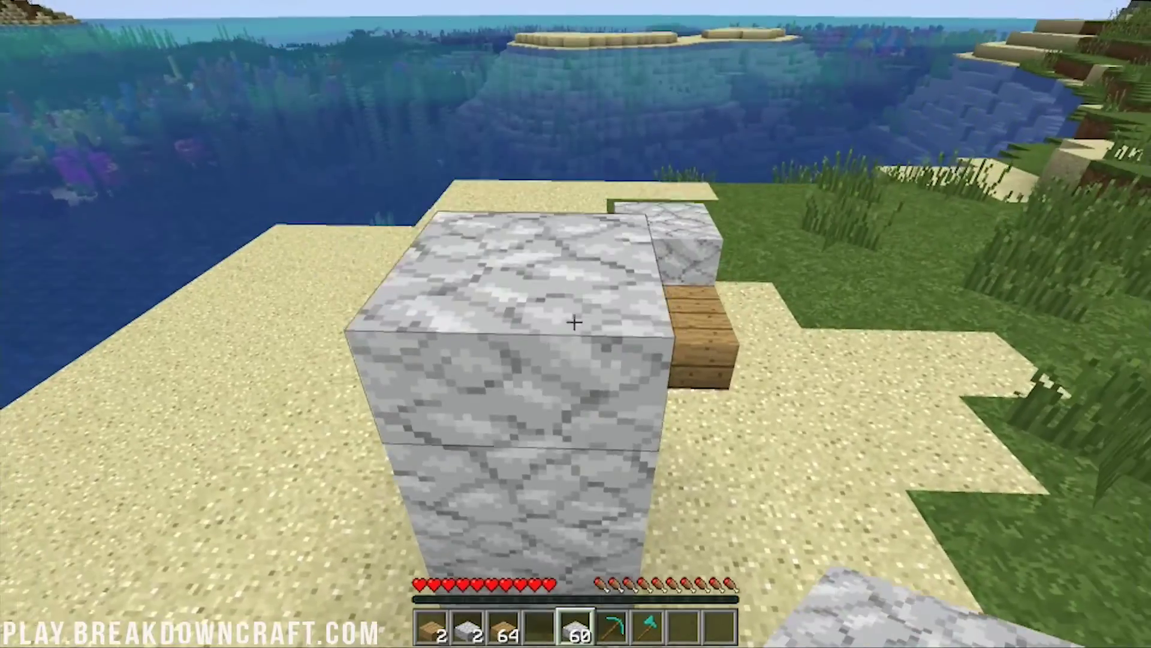
pyautogui.rightClick(575, 322)
pyautogui.scroll(-1, 574, 322)
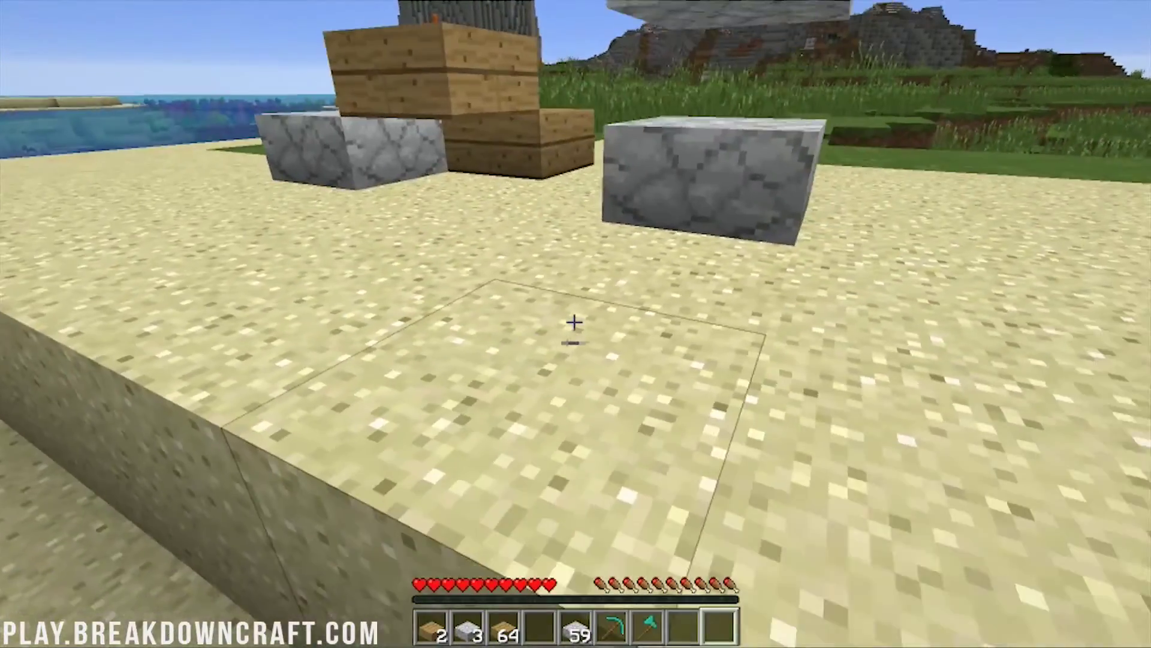
# - Build a five-slab-high Diorite Slab column on each side of the gapped pillar, making a three-block-wide wall
pyautogui.scroll(1, 574, 322)
pyautogui.rightClick(575, 322)
pyautogui.rightClick(574, 322)
pyautogui.rightClick(574, 322)
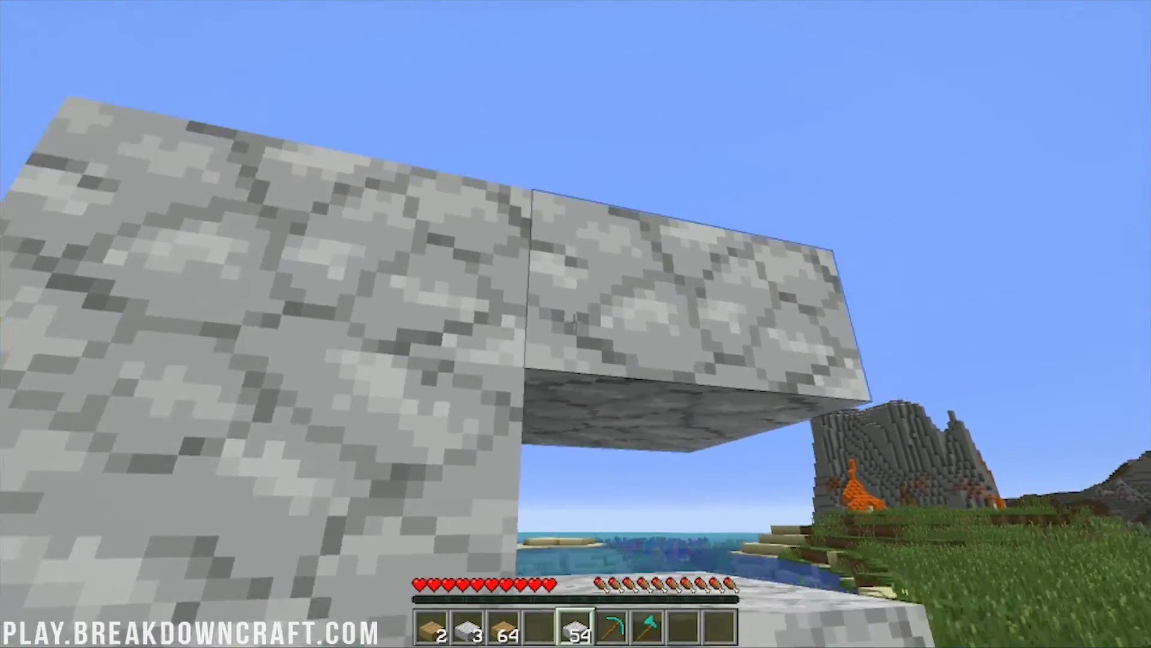
pyautogui.rightClick(575, 322)
pyautogui.rightClick(575, 322)
pyautogui.rightClick(575, 322)
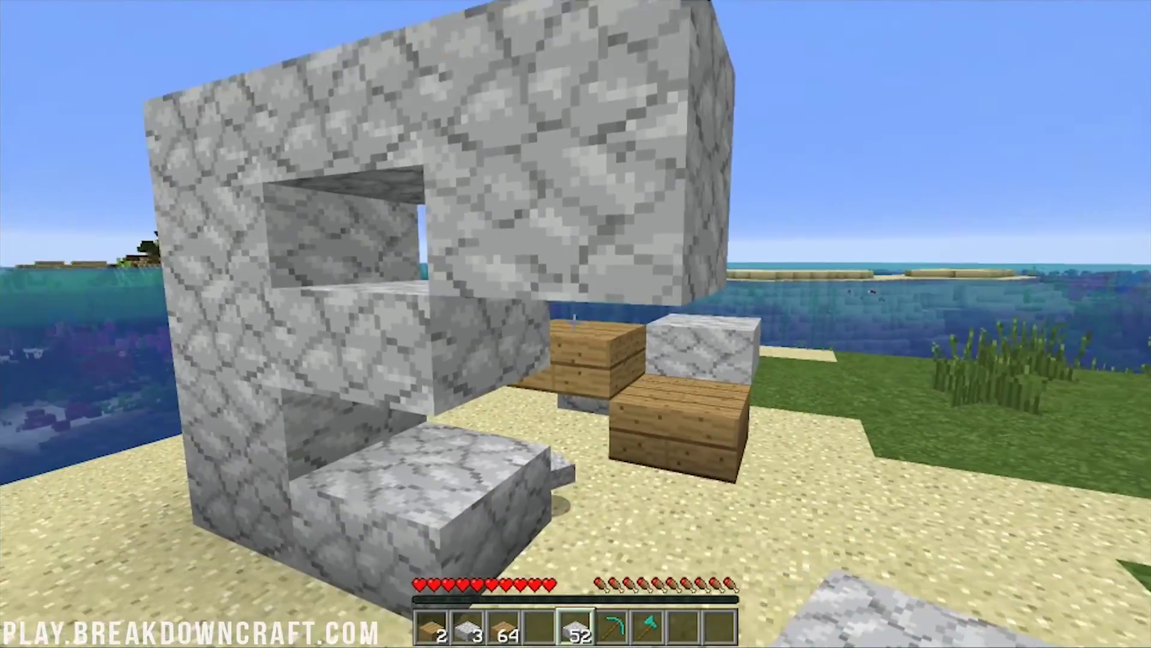
pyautogui.rightClick(575, 322)
pyautogui.rightClick(575, 322)
pyautogui.rightClick(574, 322)
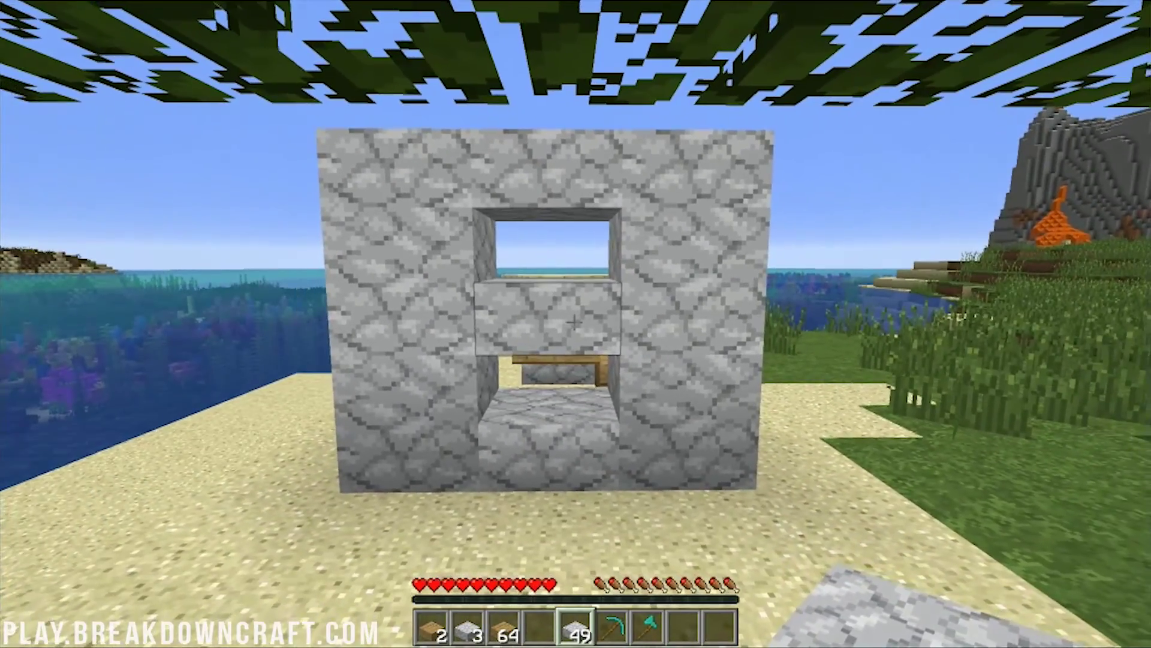
# - Break the bottom, middle and top slabs of both side columns with the Diamond Pickaxe and pick up the dropped slabs
pyautogui.press('6')
pyautogui.click(575, 322)
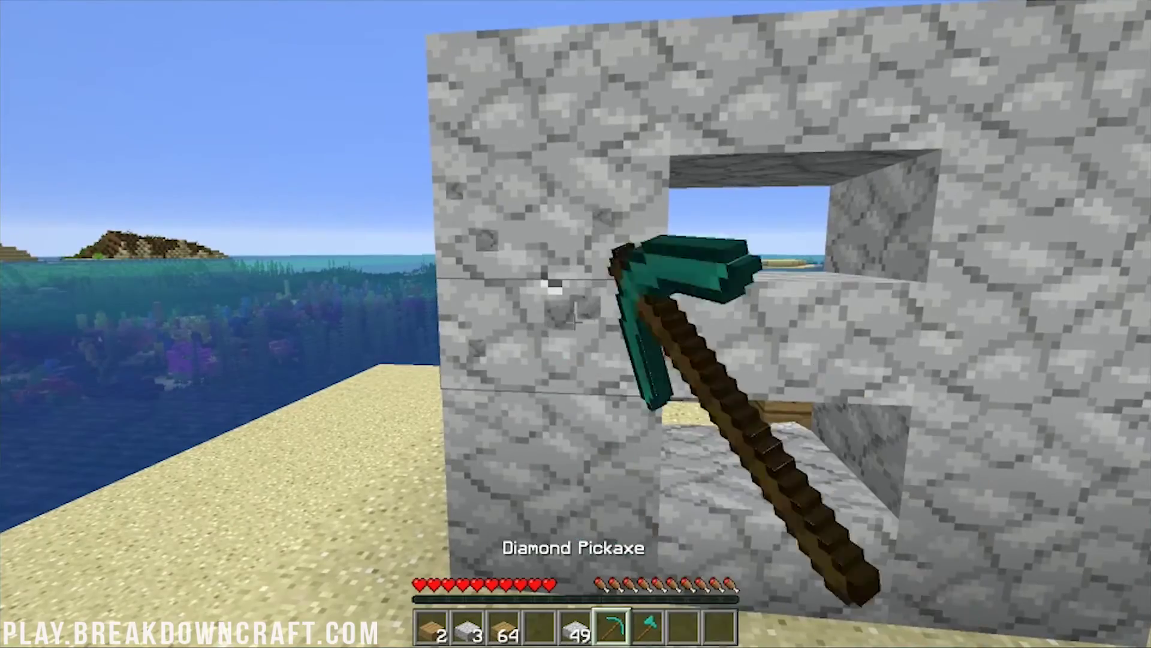
pyautogui.click(574, 322)
pyautogui.click(574, 322)
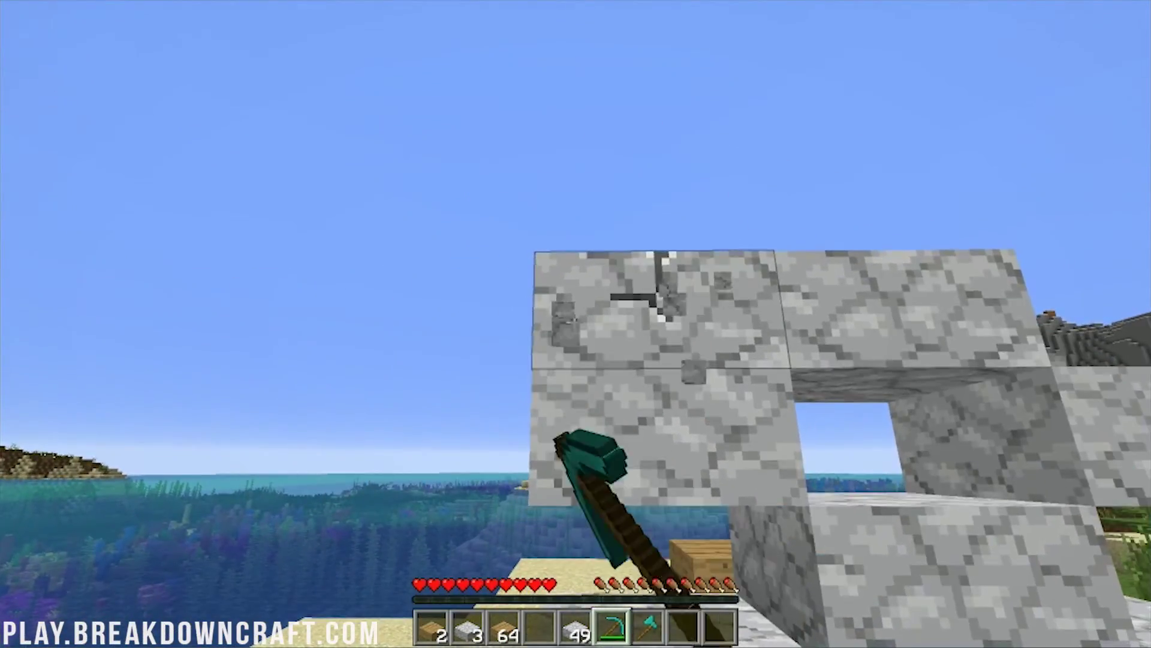
pyautogui.click(574, 322)
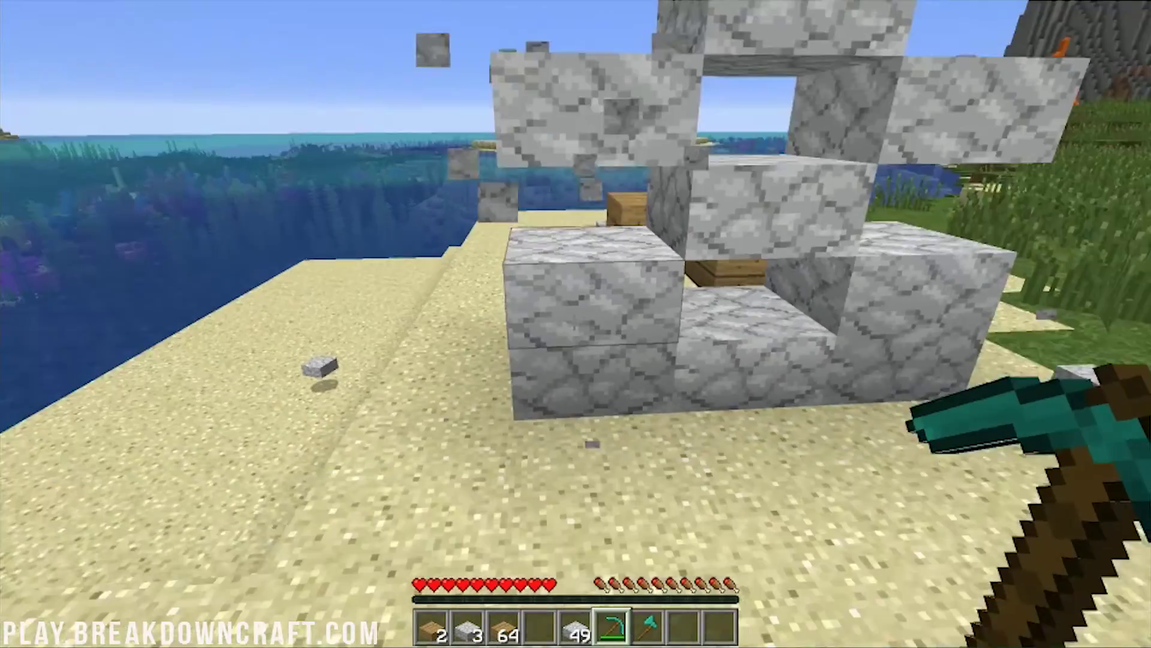
pyautogui.click(574, 322)
pyautogui.click(574, 322)
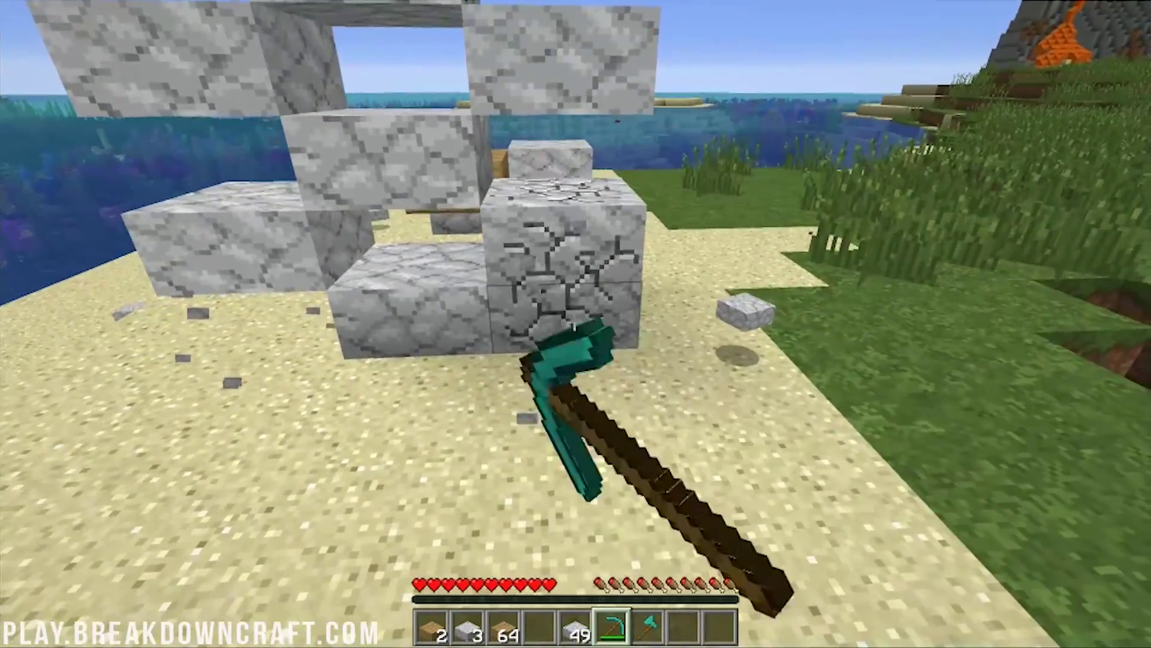
pyautogui.press('w')
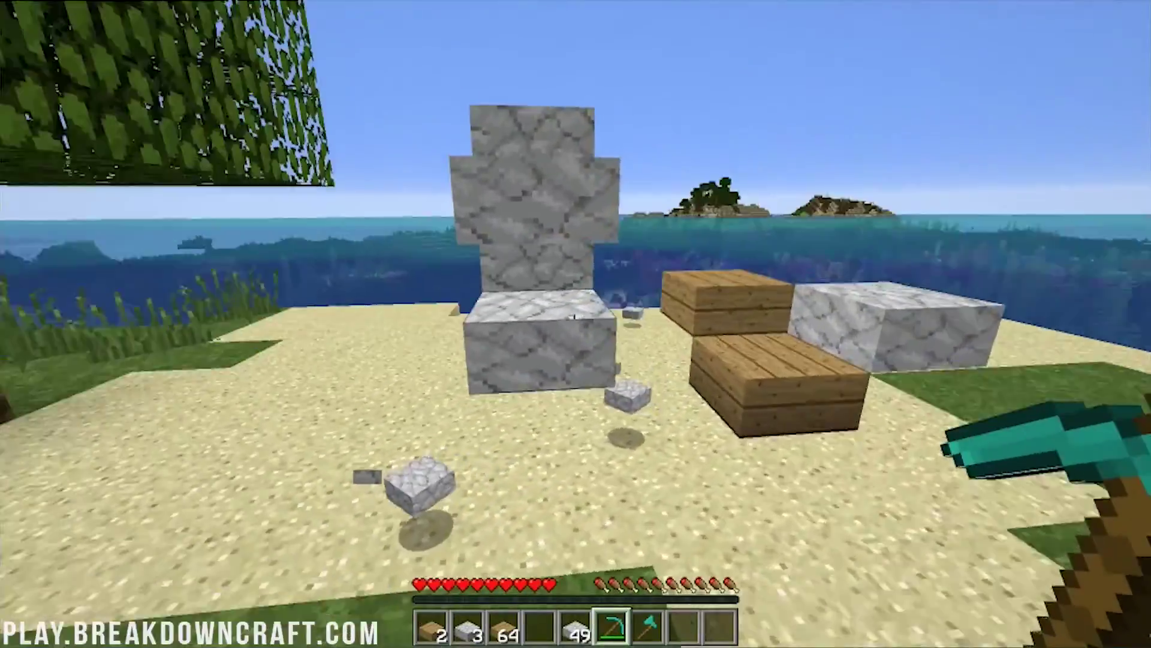
pyautogui.press('w')
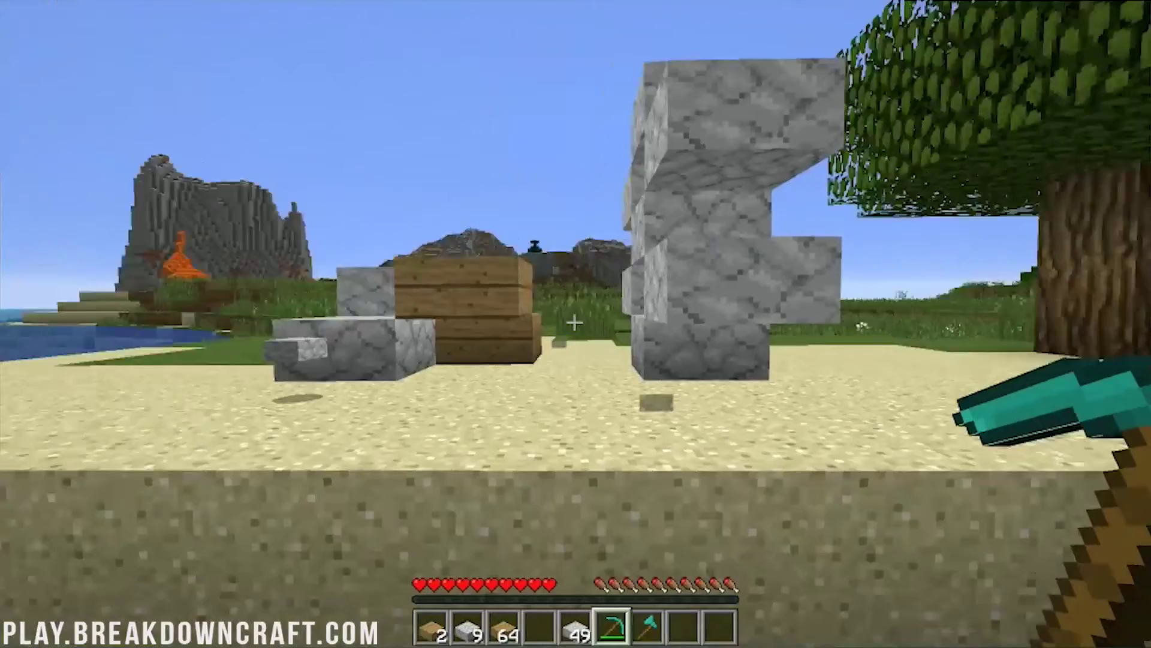
pyautogui.press('s')
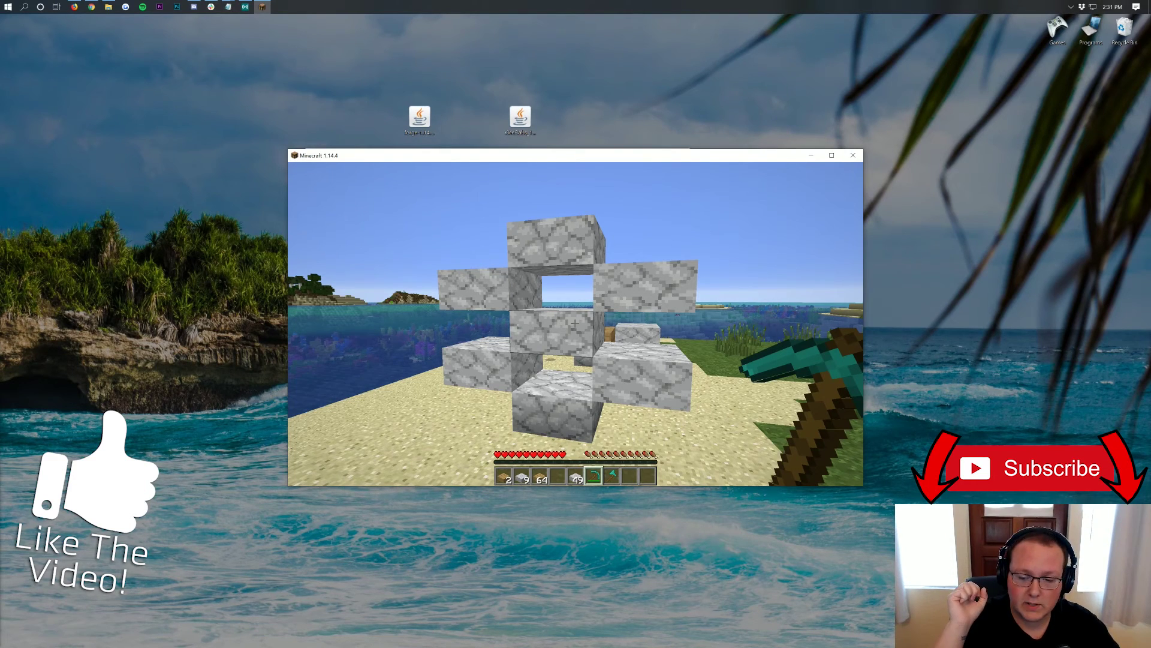
# - Save the world and quit to the title screen
pyautogui.press('Escape')
pyautogui.click(573, 348)
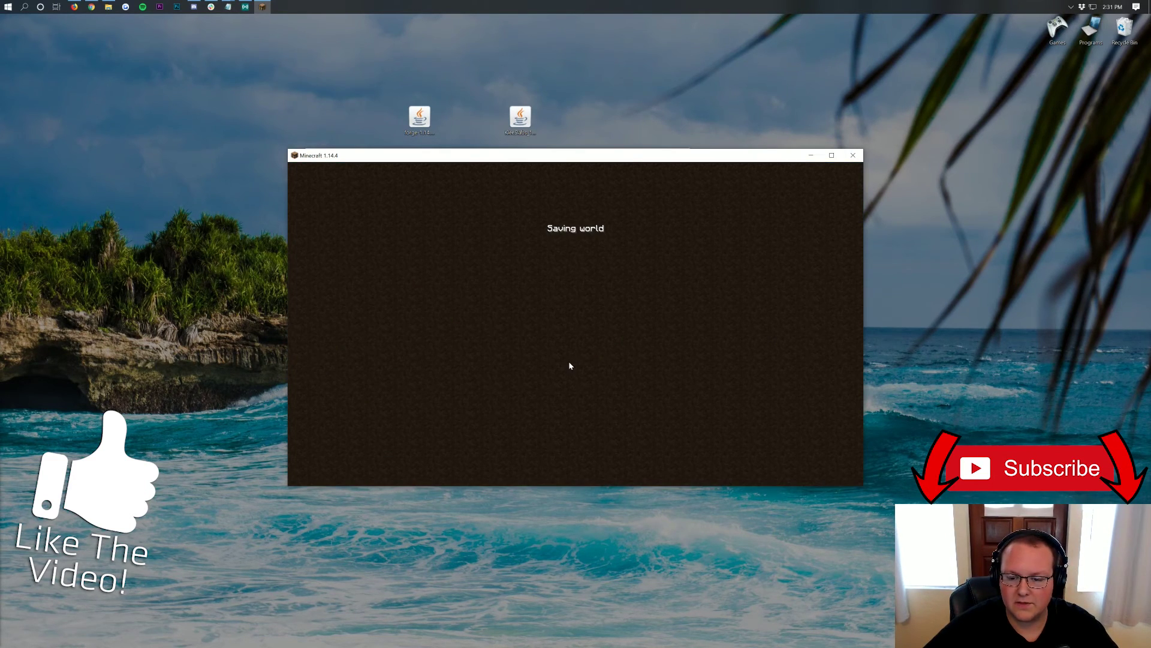